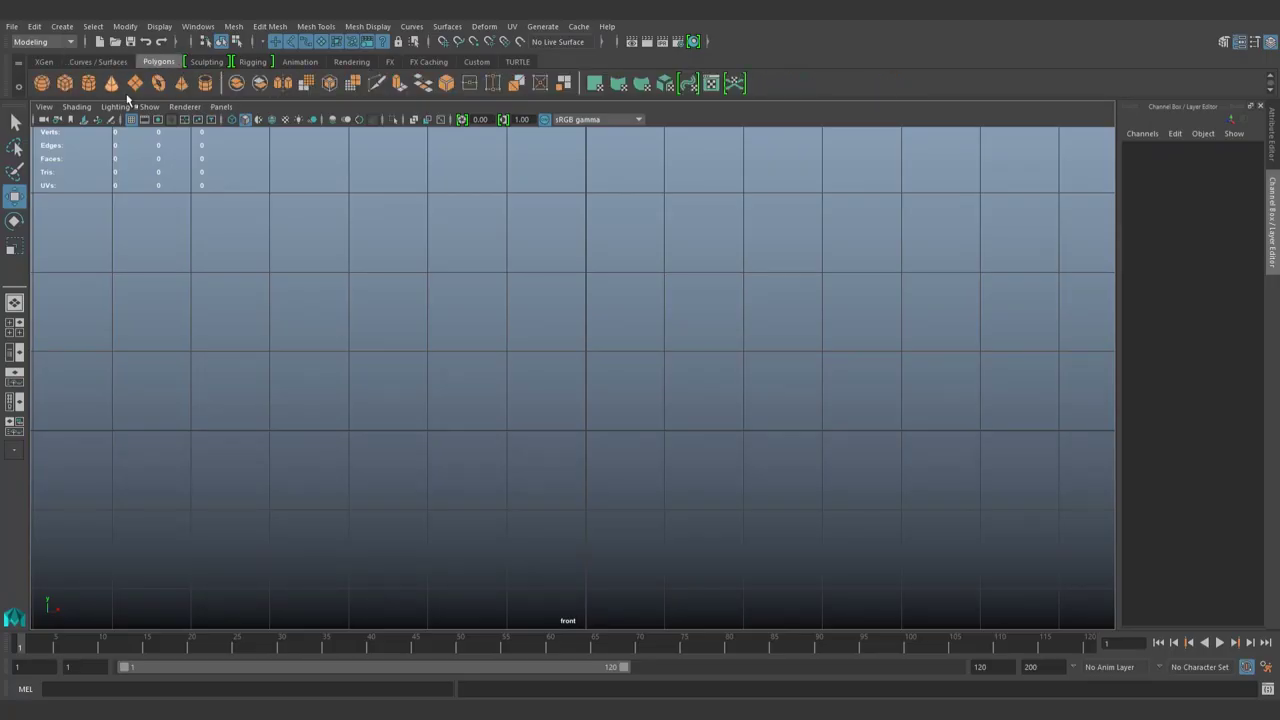
Step: Create a polygon cylinder with 8 axis subdivisions and lift it onto the grid
left_click(88, 83)
left_click(1230, 330)
type("8")
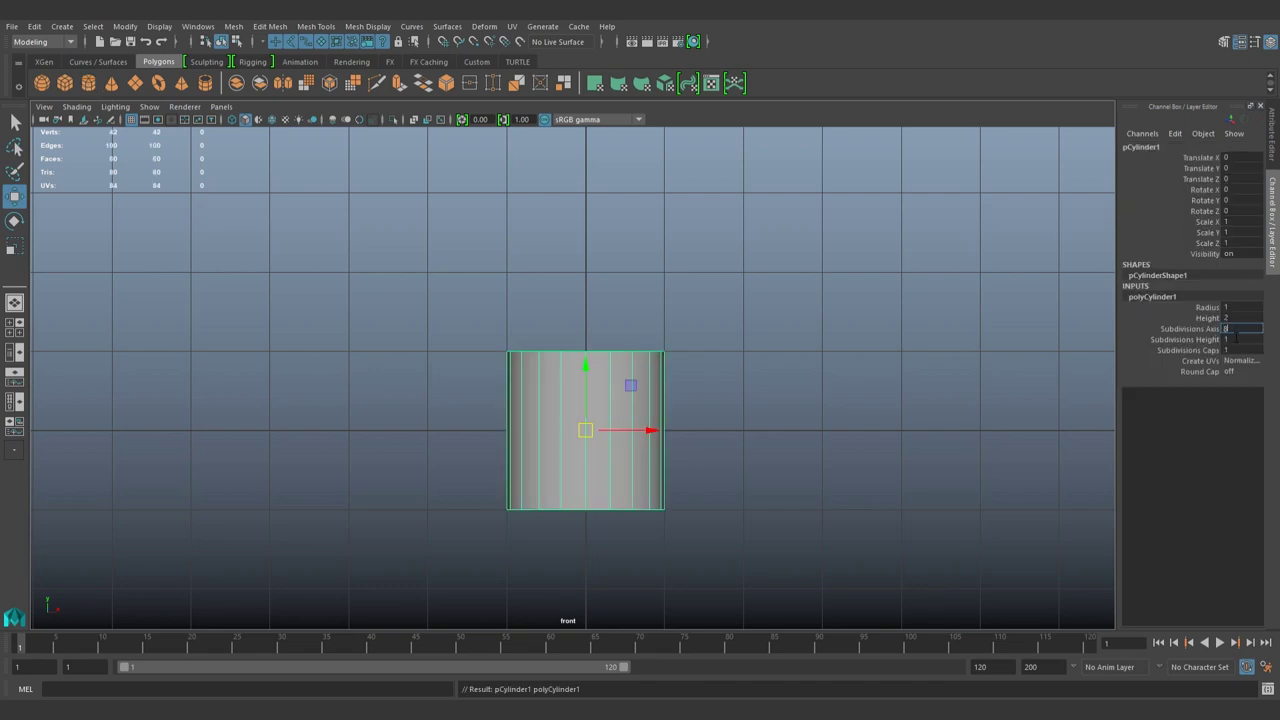
key("Return")
mouse_move(588, 366)
left_mouse_down()
mouse_move(582, 289)
mouse_move(610, 267)
left_mouse_up()
key("f")
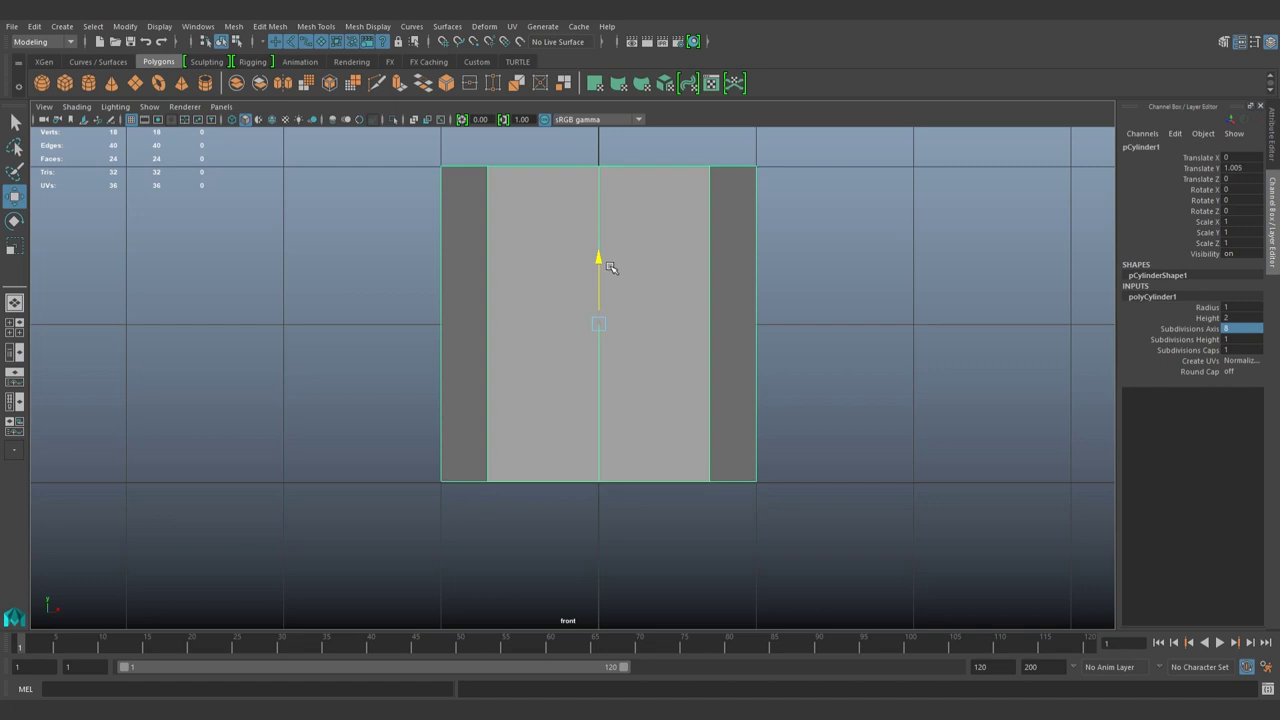
scroll(640, 380, "down", 5)
scroll(700, 465, "up", 1)
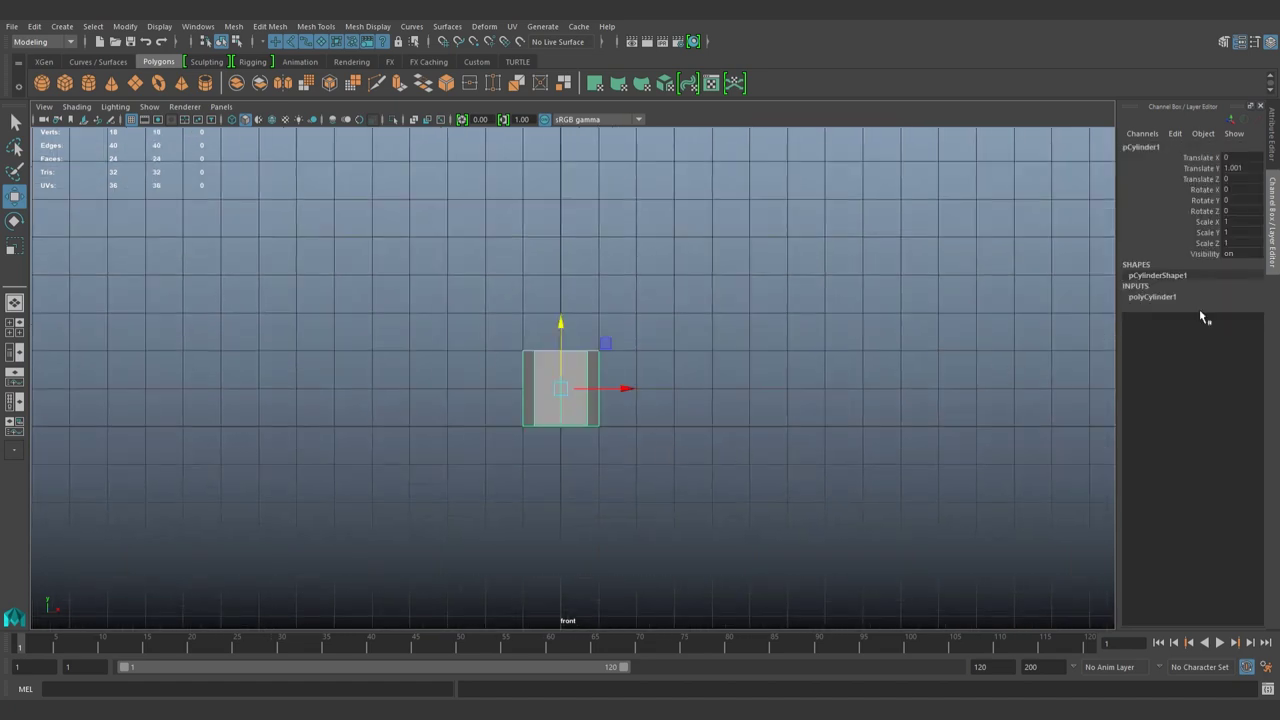
Step: Try a subdivision value of 4 on the cylinder, then undo it
left_click(1152, 297)
left_click(1240, 329)
type("4")
key("Return")
left_click(713, 476)
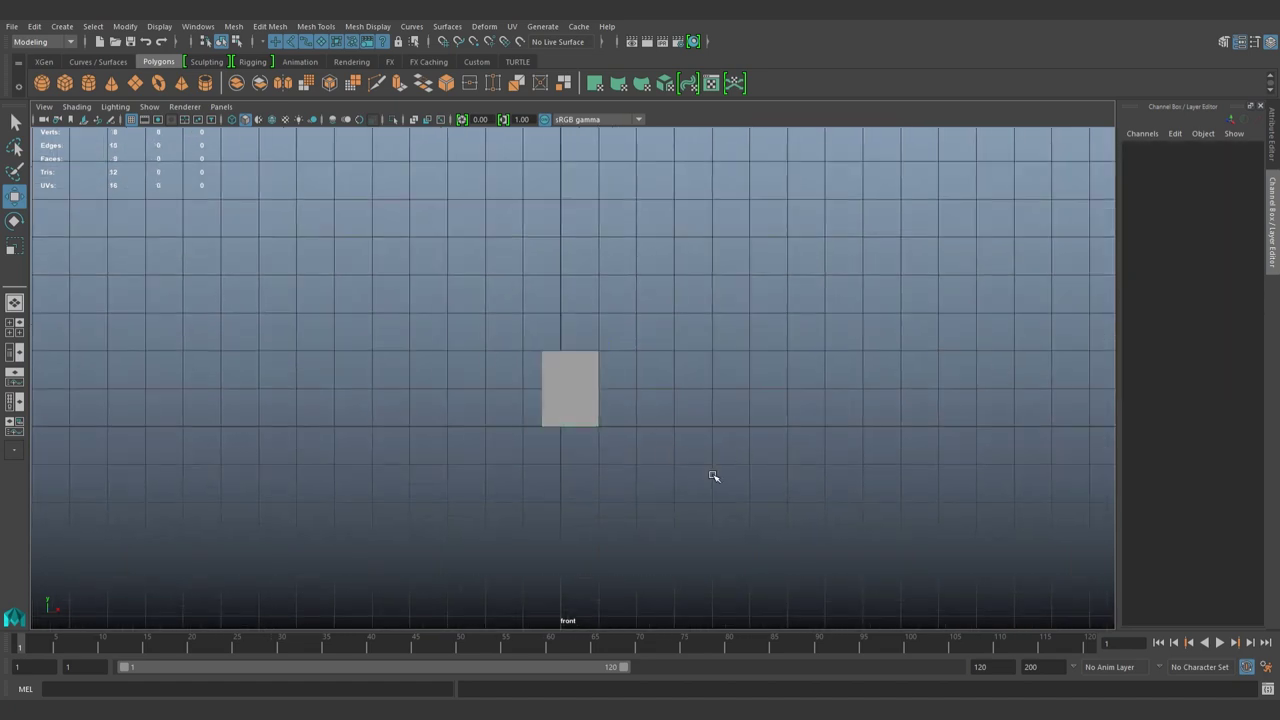
key("ctrl+z")
key("ctrl+z")
key("ctrl+z")
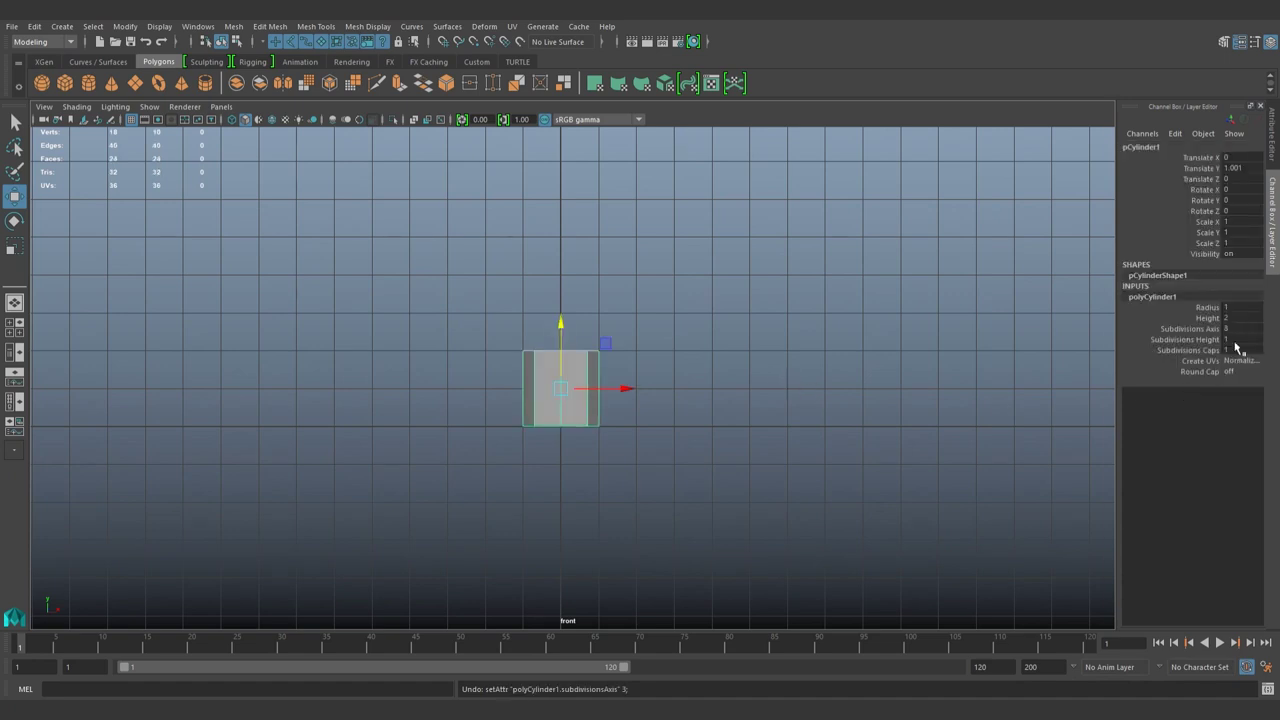
Step: Set the cylinder's cap subdivisions to 0, then orbit to a level side view
left_click_drag(1237, 347, 1237, 339)
type("0")
key("Return")
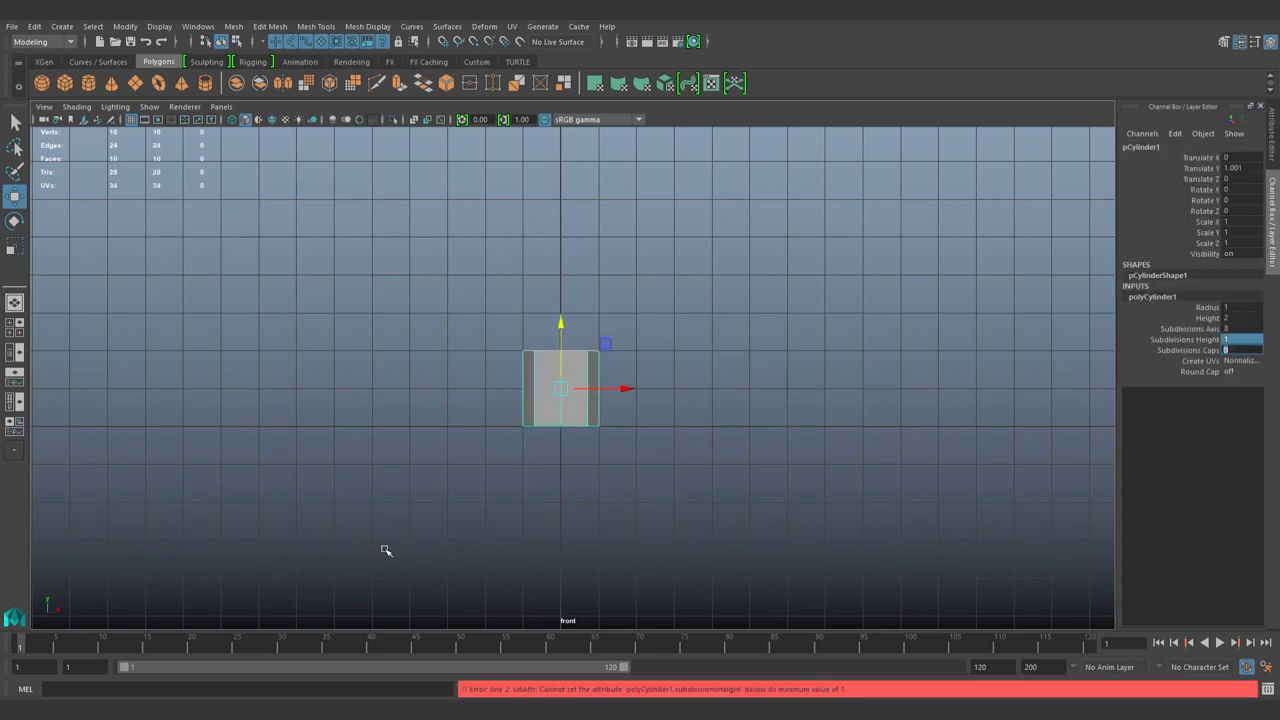
left_click(608, 394)
left_click(575, 395)
left_click(1160, 300)
left_click(1237, 340)
type("0")
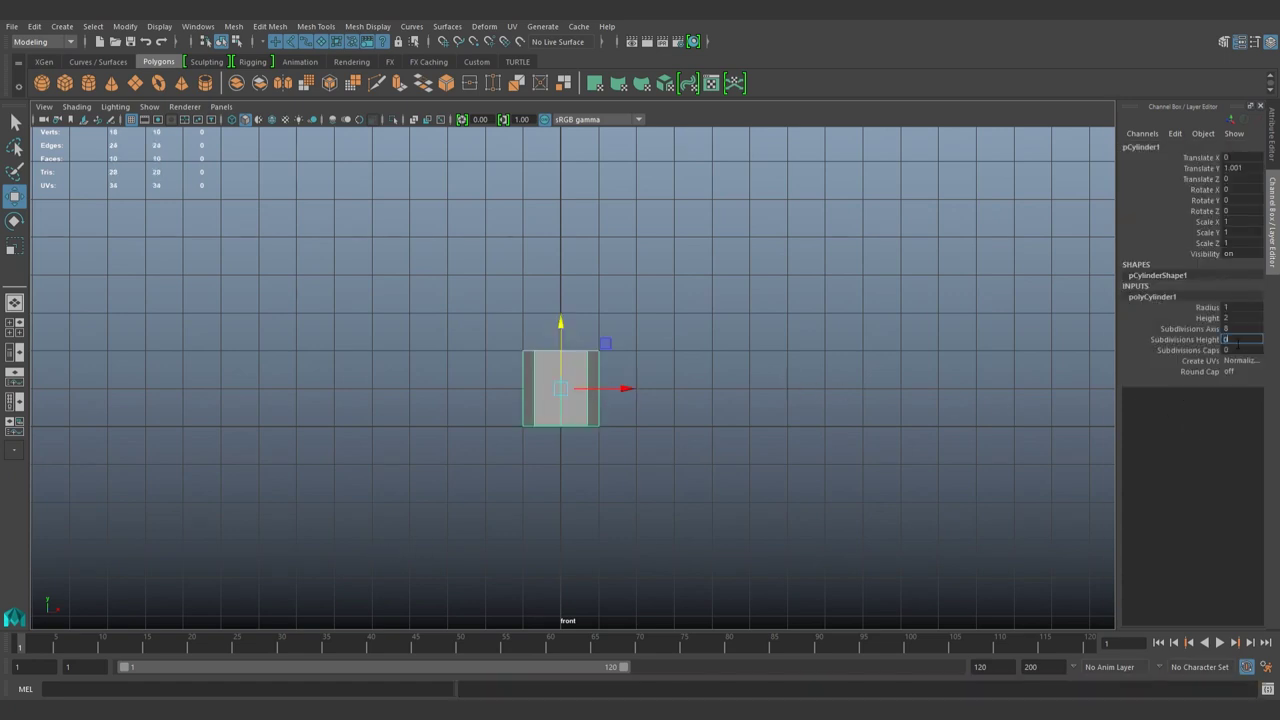
key("Return")
left_click_drag(664, 465, 610, 473)
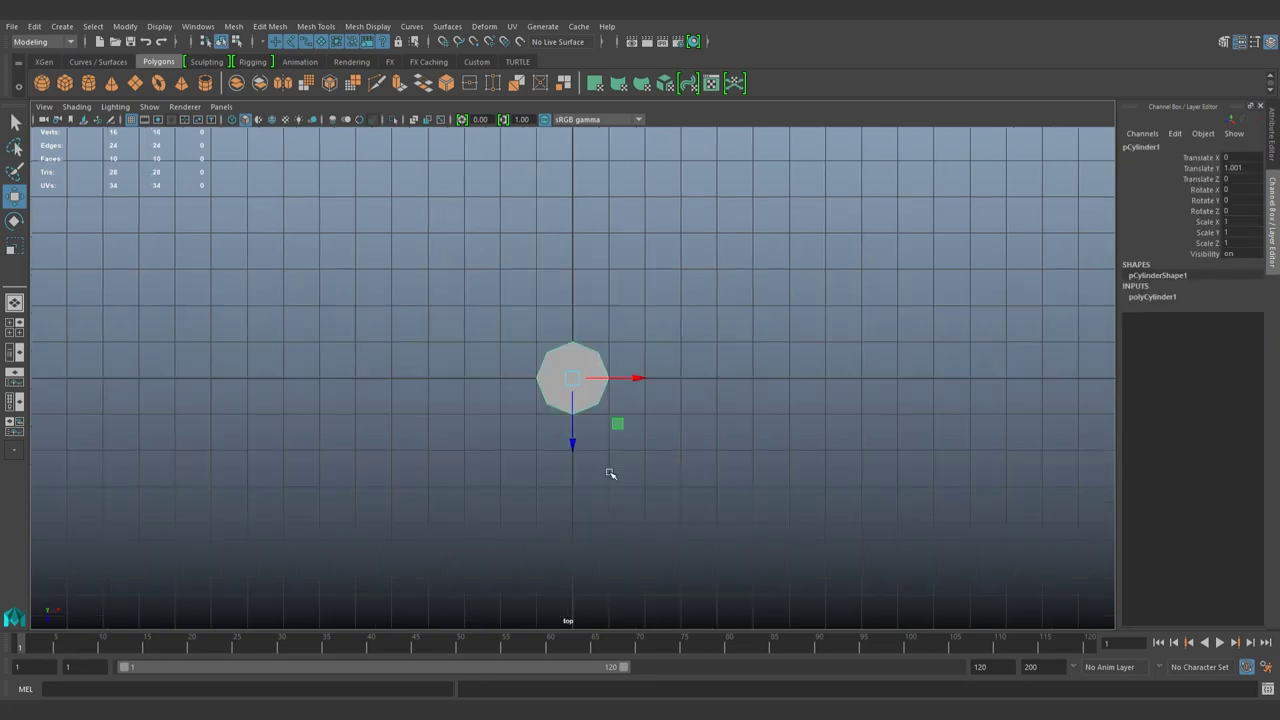
mouse_move(492, 436)
left_mouse_down("alt")
mouse_move(720, 543)
mouse_move(646, 514)
left_mouse_up("alt")
scroll(630, 470, "up", 3)
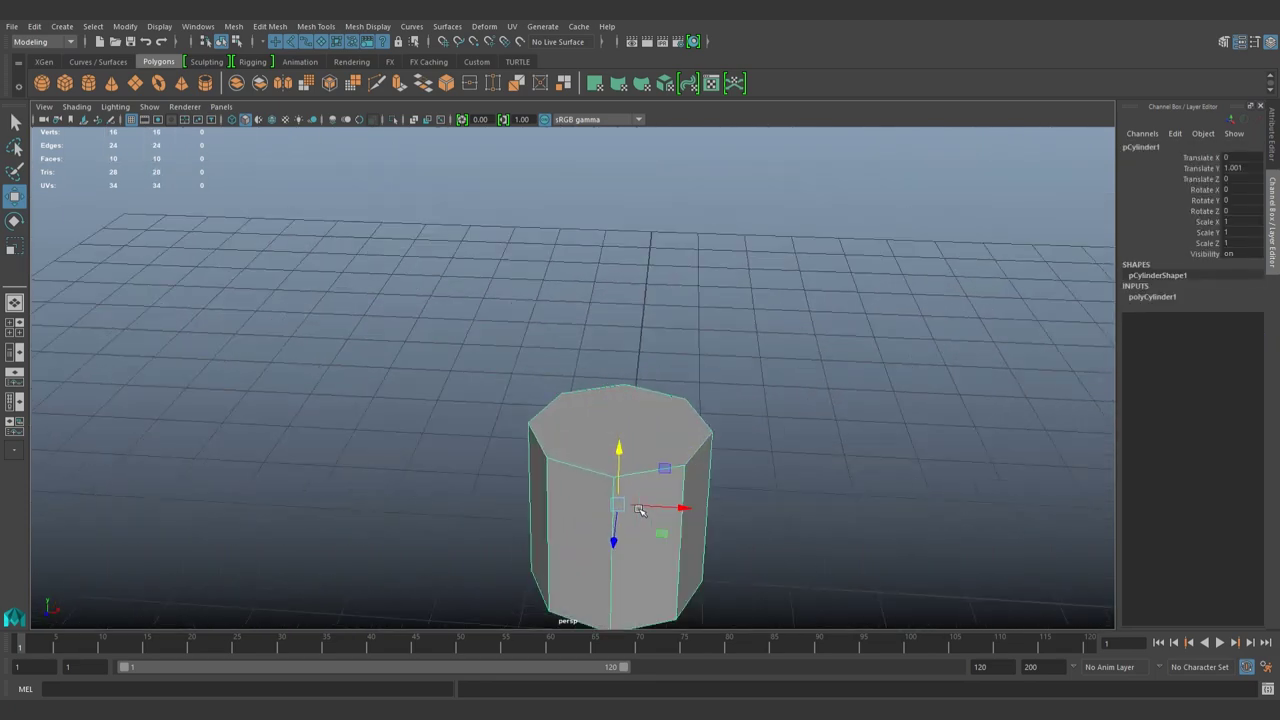
scroll(619, 440, "up", 2)
left_click_drag(619, 440, 698, 448, "alt")
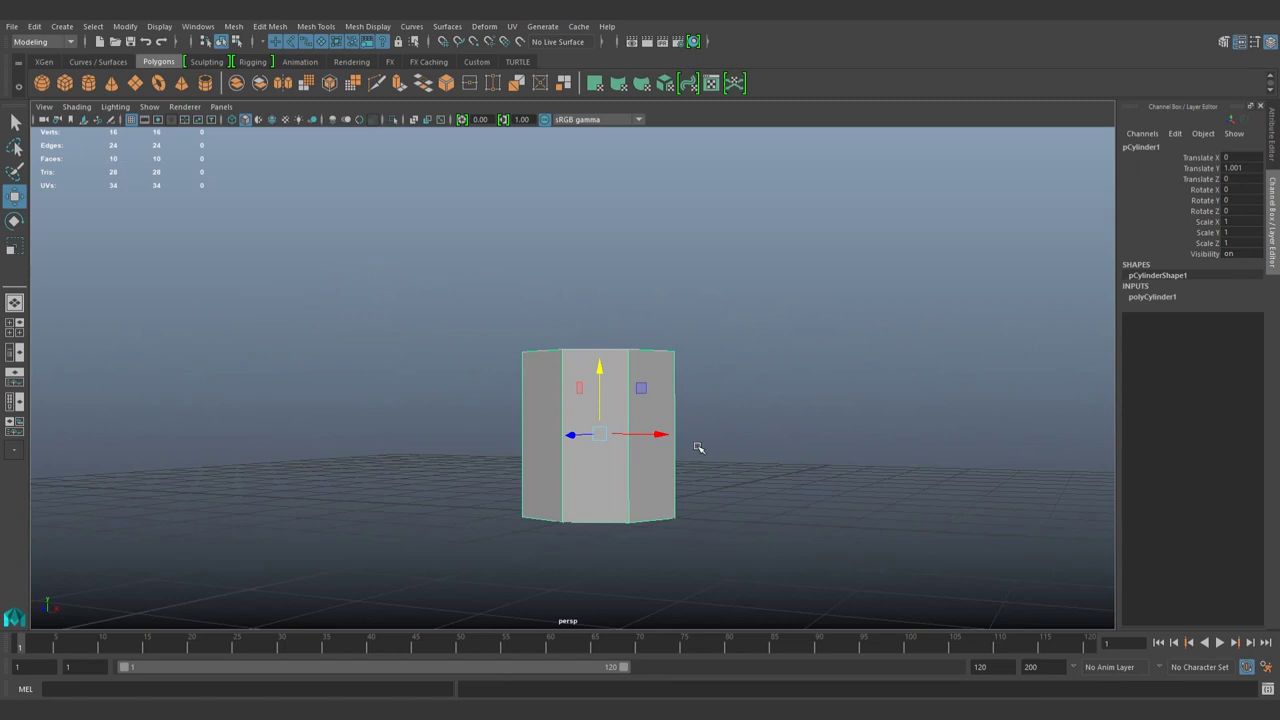
Step: Rename the cylinder to Barrel and select a vertical edge on its front
double_click(1141, 147)
type("Barrel")
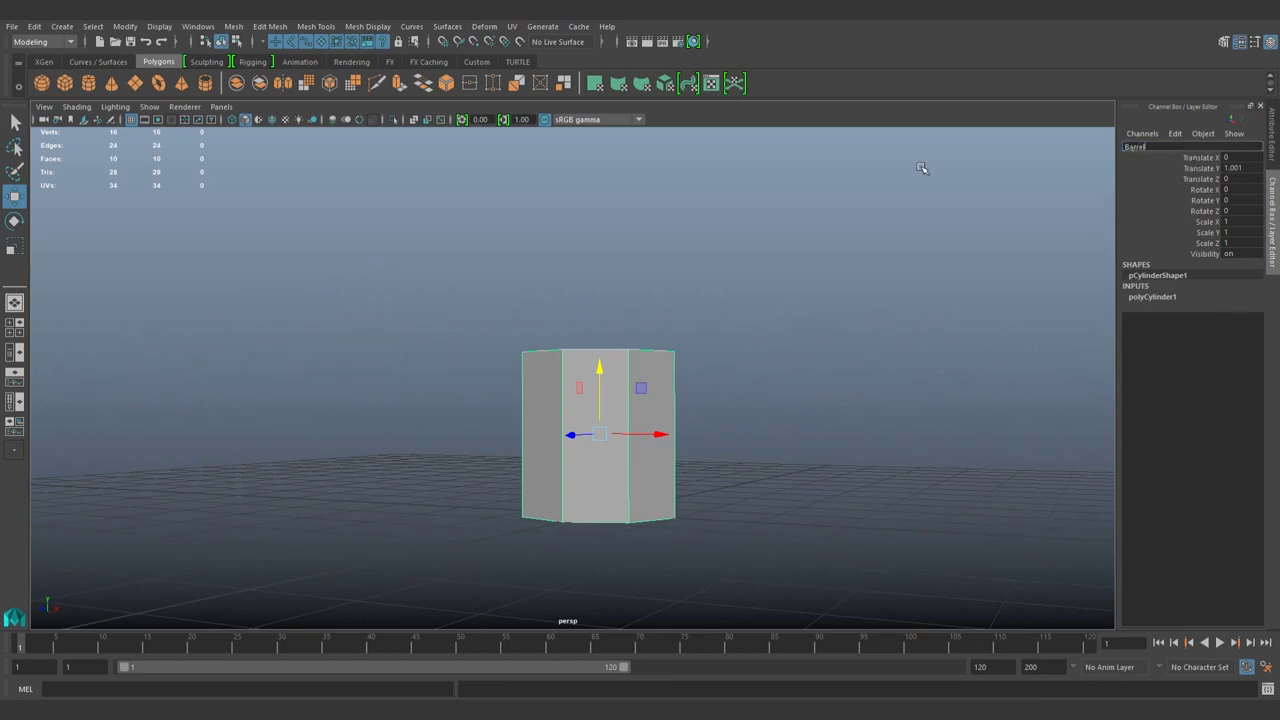
key("Return")
left_click_drag(888, 197, 846, 306, "alt")
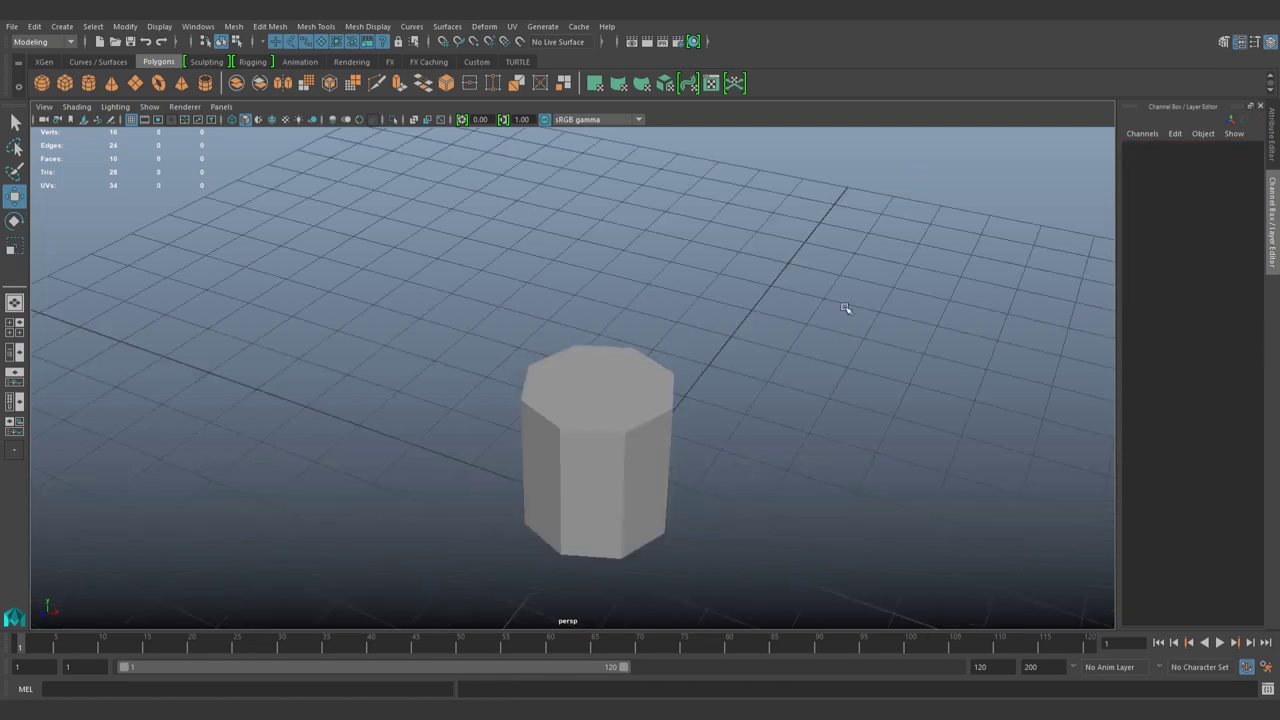
left_click(606, 440)
mouse_move(606, 440)
left_mouse_down("alt")
mouse_move(634, 500)
mouse_move(602, 447)
mouse_move(623, 349)
left_mouse_up("alt")
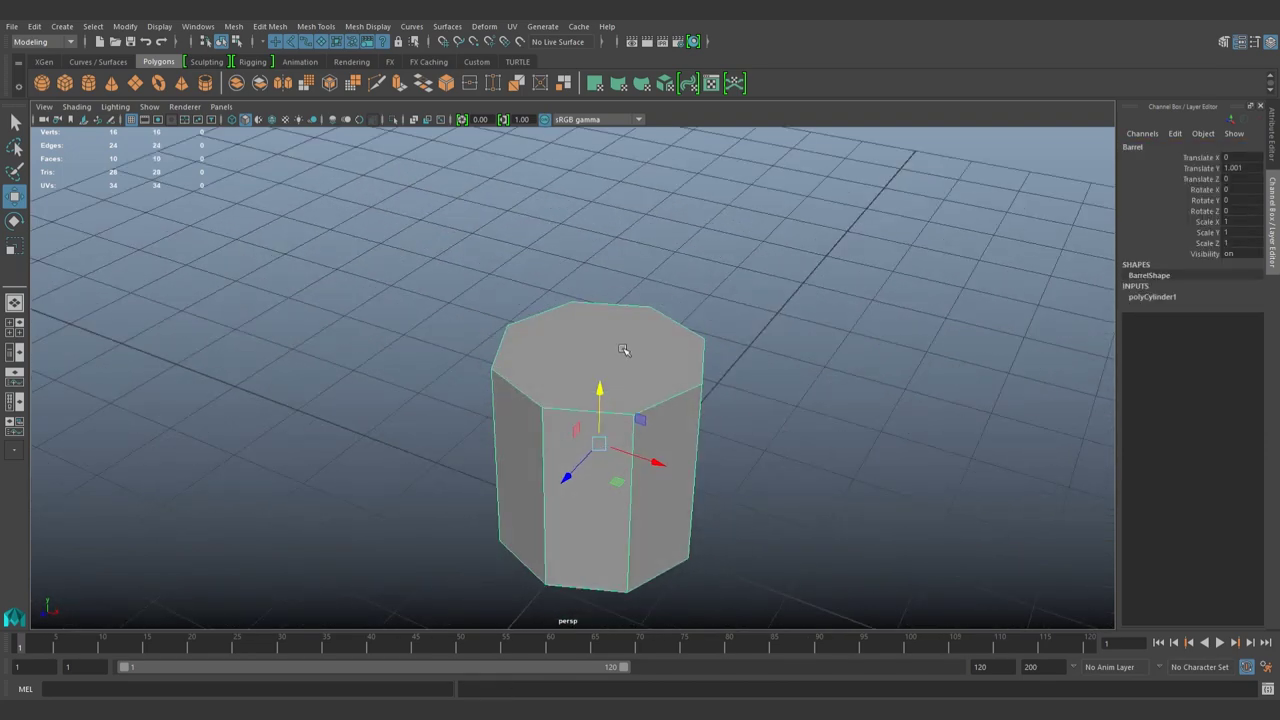
right_click_drag(623, 355, 669, 466)
mouse_move(669, 466)
left_mouse_down("alt")
mouse_move(631, 411)
mouse_move(627, 424)
left_mouse_up("alt")
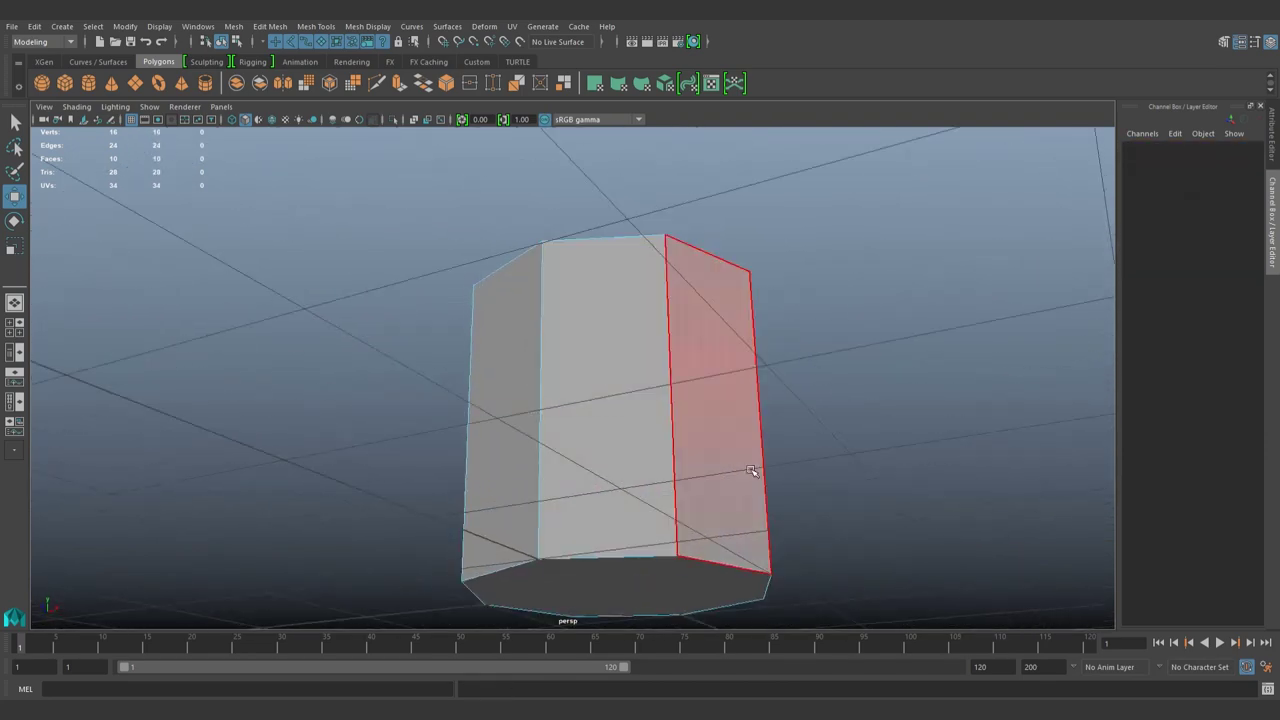
left_click_drag(753, 472, 609, 486, "alt")
left_click(669, 490)
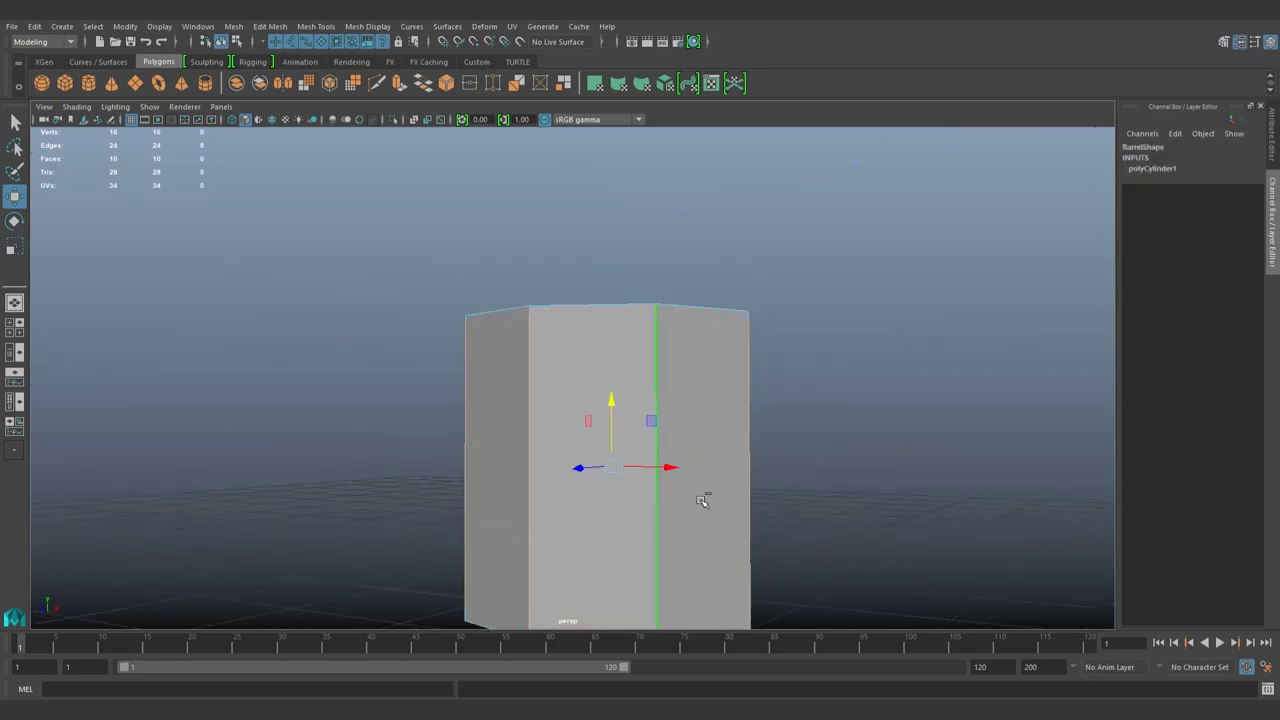
Step: Insert two evenly spaced edge loops using Multiple edge loops set to 2
right_click_drag(728, 599, 748, 580, "shift")
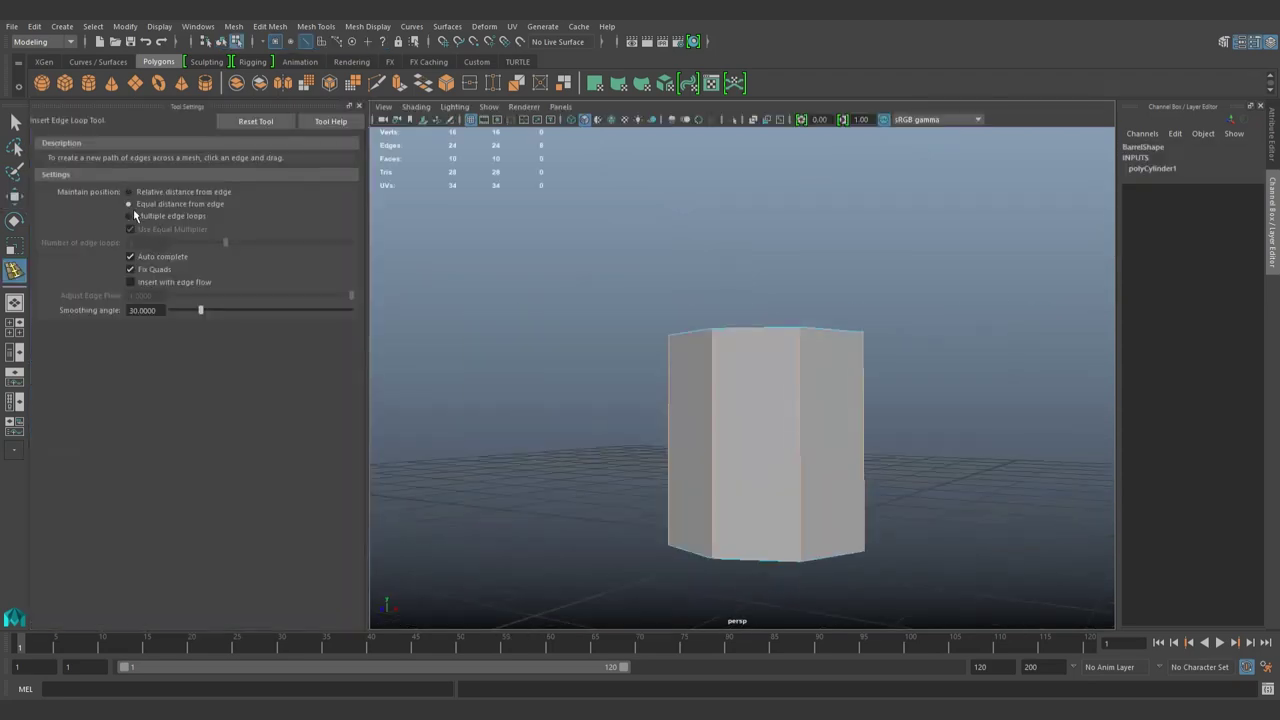
left_click(128, 216)
type("2")
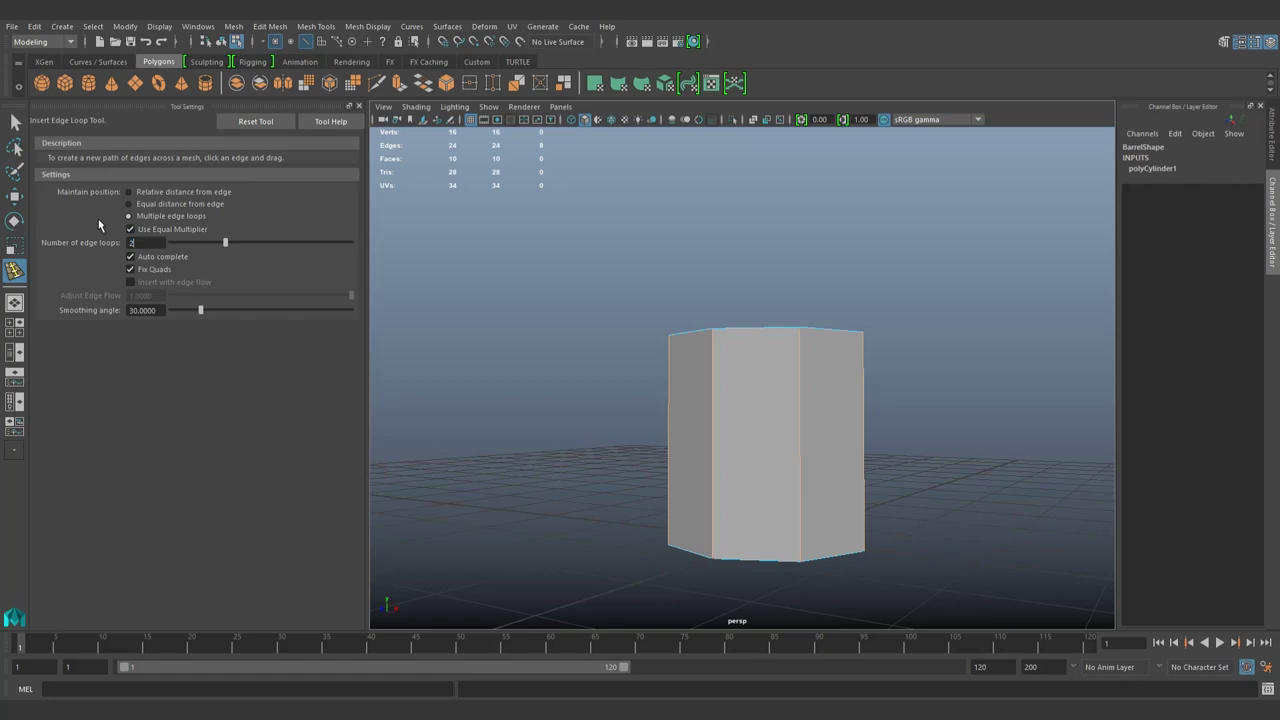
left_click(716, 410)
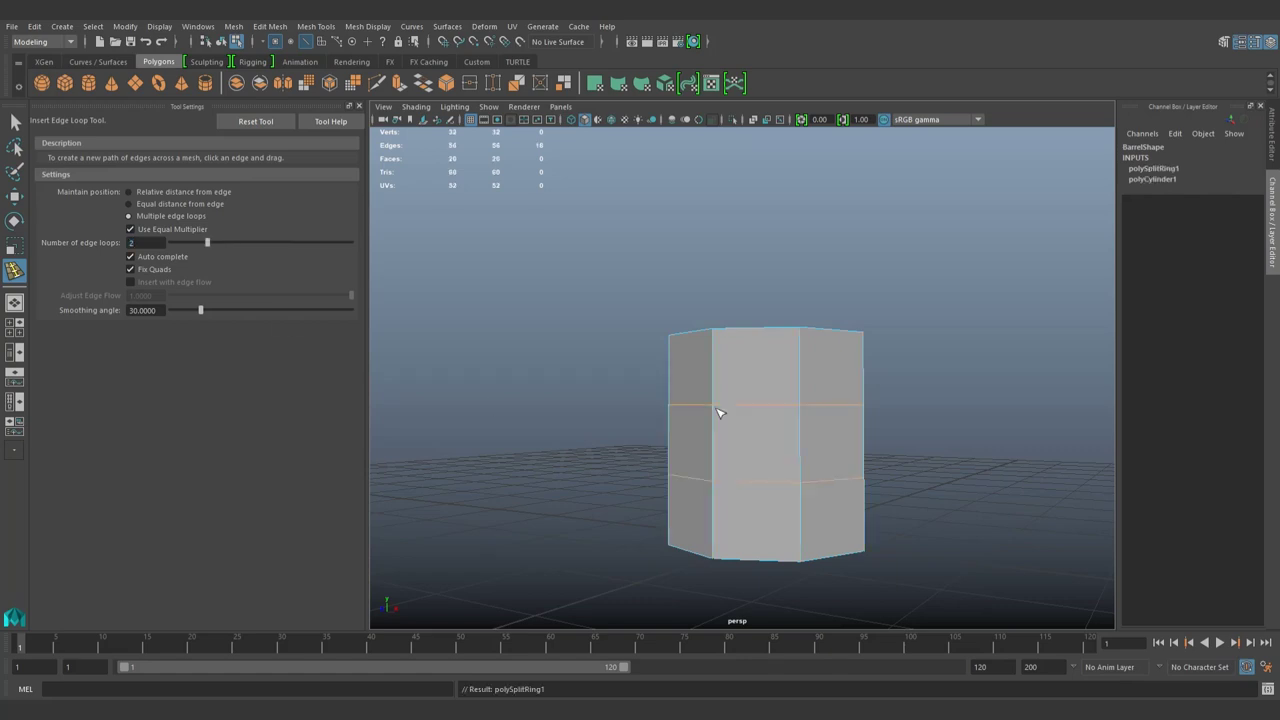
left_click(15, 121)
left_click(359, 105)
mouse_move(600, 300)
left_mouse_down("alt")
mouse_move(577, 417)
mouse_move(614, 337)
mouse_move(620, 347)
mouse_move(700, 270)
mouse_move(646, 326)
left_mouse_up("alt")
key("w")
key("r")
Step: Extrude the barrel's top face and scale it inward to form a rim
key("F11")
left_click(691, 268)
left_click_drag(691, 268, 548, 150, "alt")
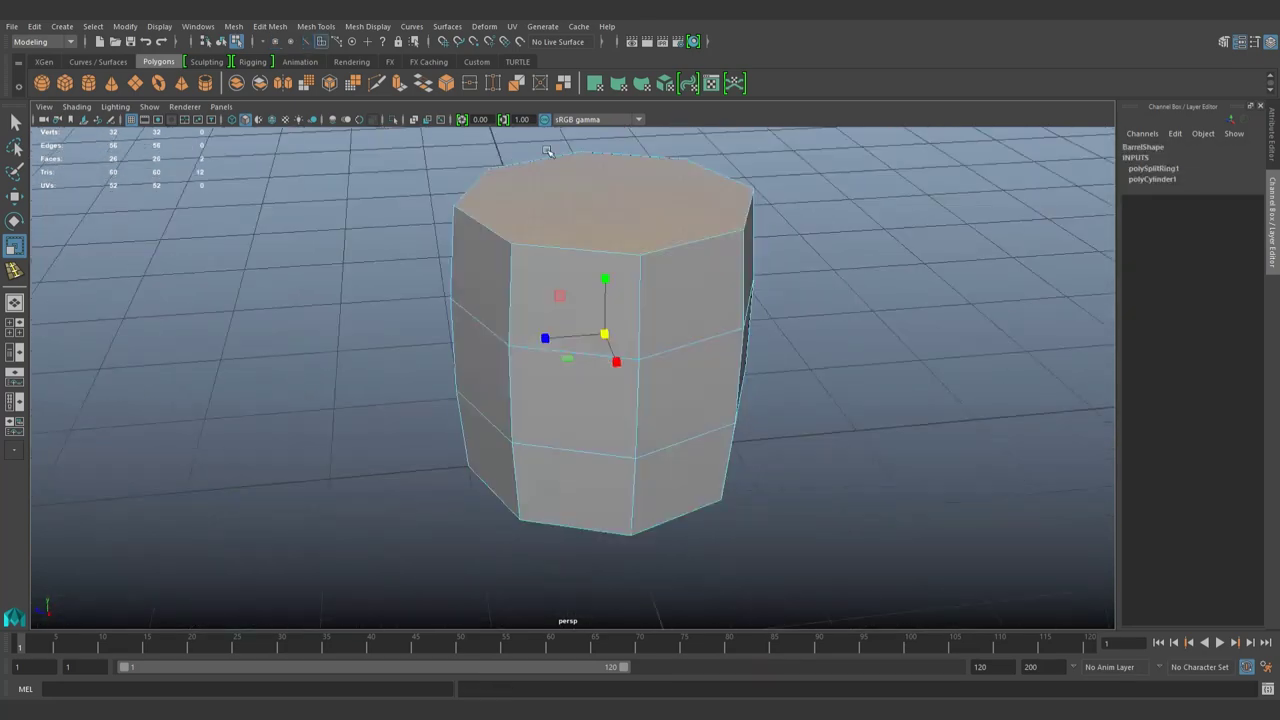
left_click(409, 83)
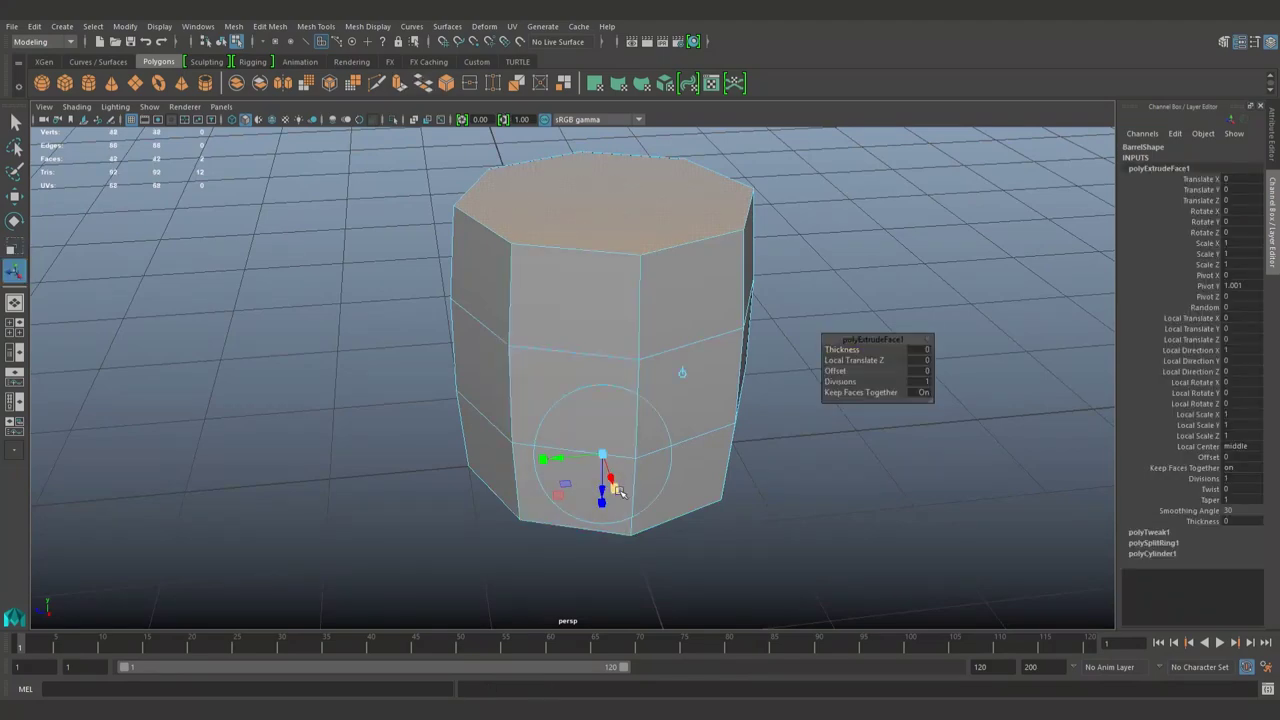
mouse_move(618, 490)
left_mouse_down()
mouse_move(606, 474)
mouse_move(640, 380)
mouse_move(645, 468)
mouse_move(606, 462)
mouse_move(606, 520)
mouse_move(600, 423)
mouse_move(735, 349)
left_mouse_up()
Step: Extrude the top face again to sink the lid, then return to object mode
key("ctrl+e")
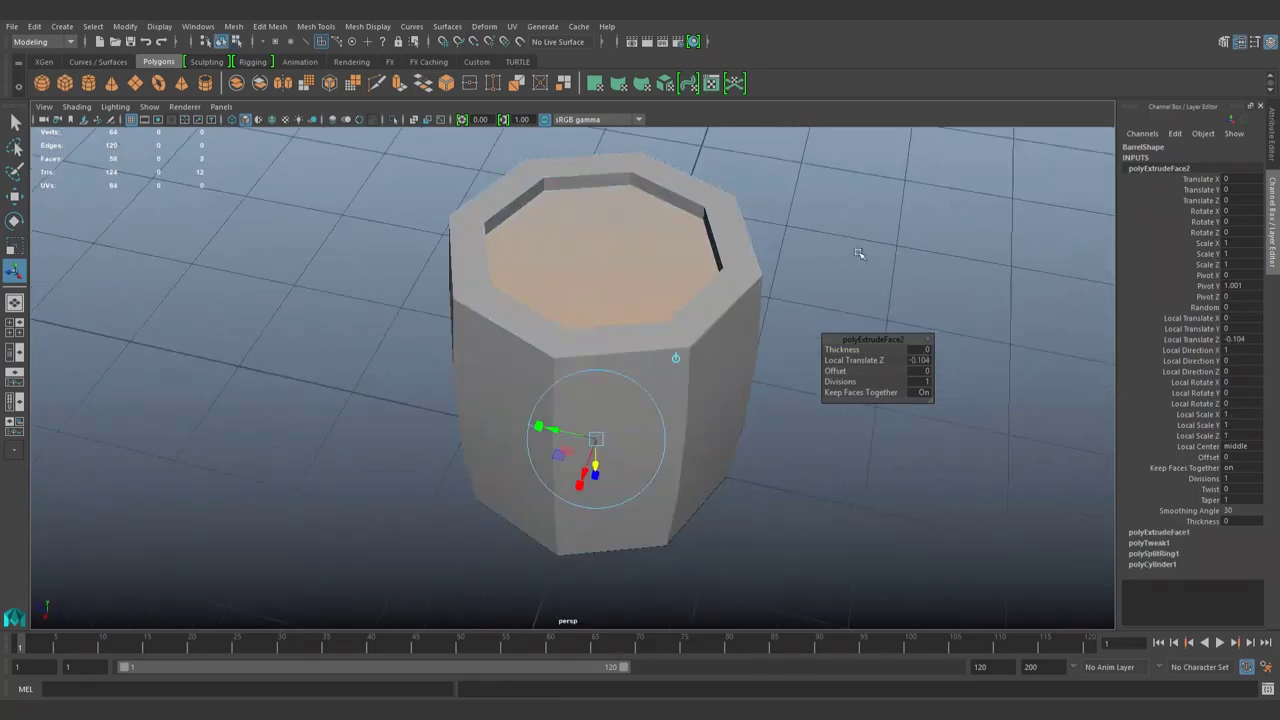
left_click(858, 253)
right_click_drag(858, 253, 771, 397, "alt")
key("F8")
mouse_move(771, 397)
left_mouse_down("alt")
mouse_move(643, 446)
mouse_move(600, 408)
left_mouse_up("alt")
Step: In the front view, stretch the barrel taller and settle its base onto the grid
key("f")
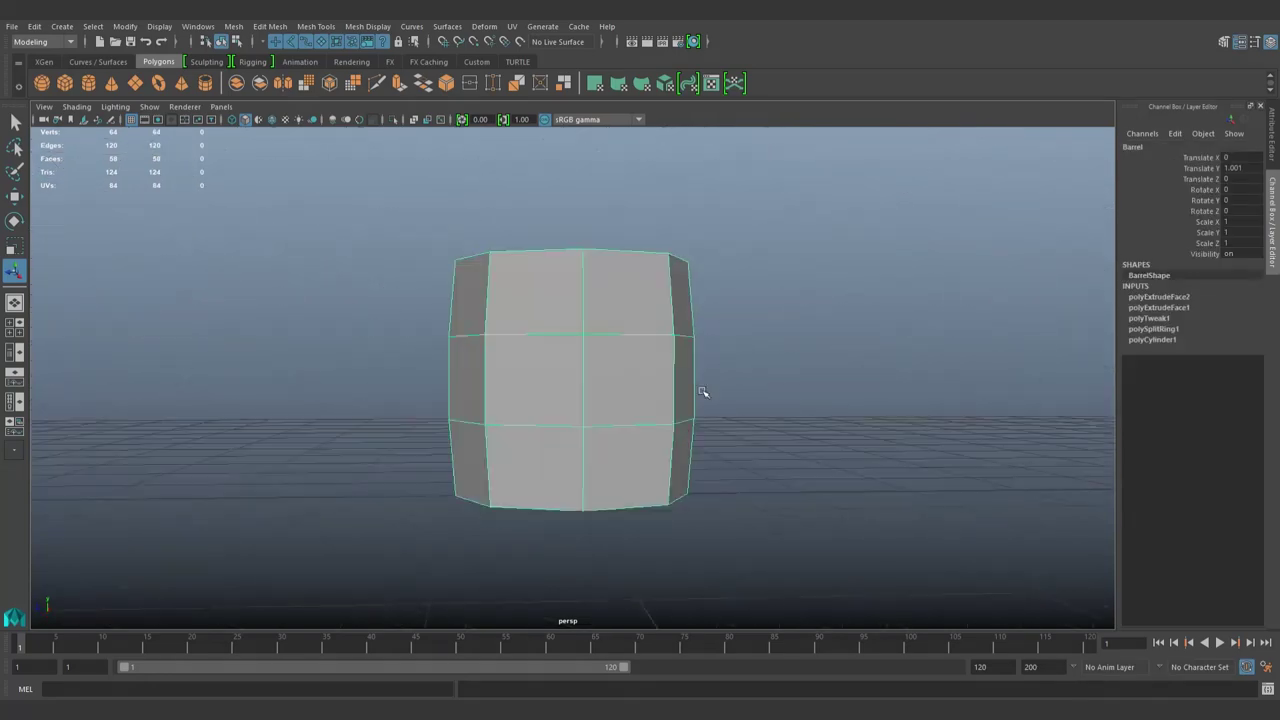
key("space")
scroll(551, 374, "up", 3)
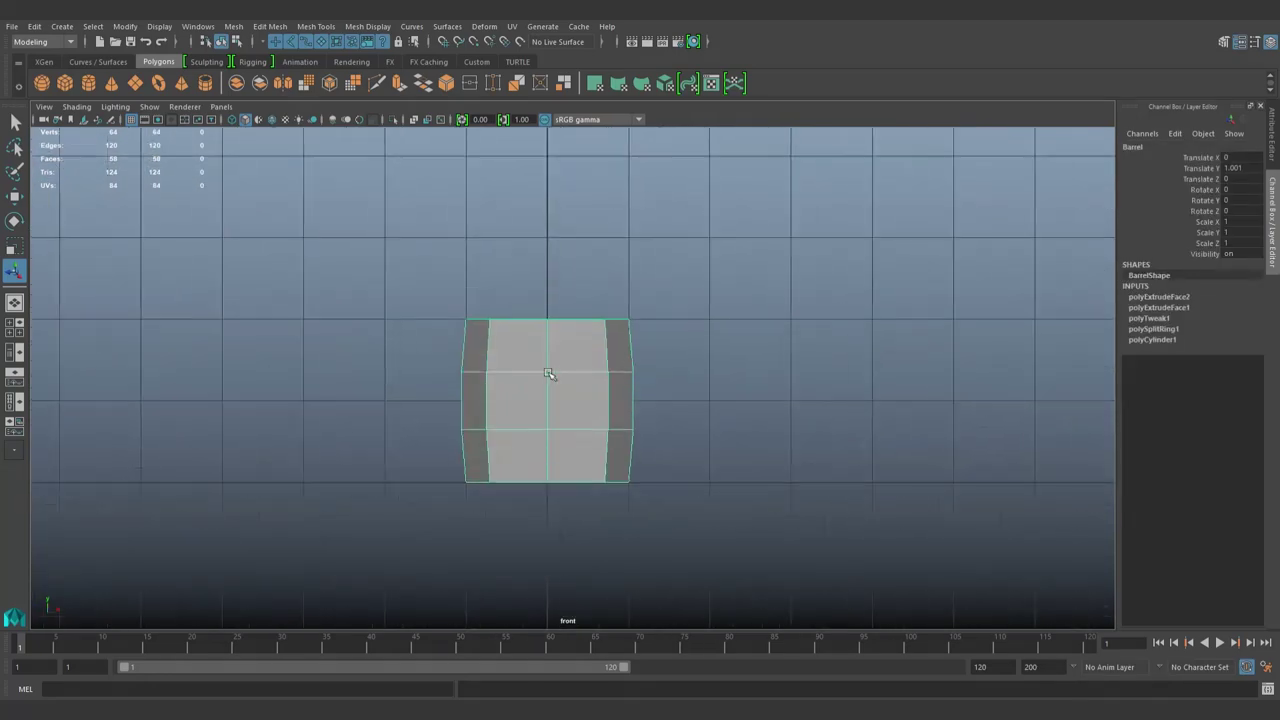
key("r")
left_click_drag(548, 346, 551, 323)
key("w")
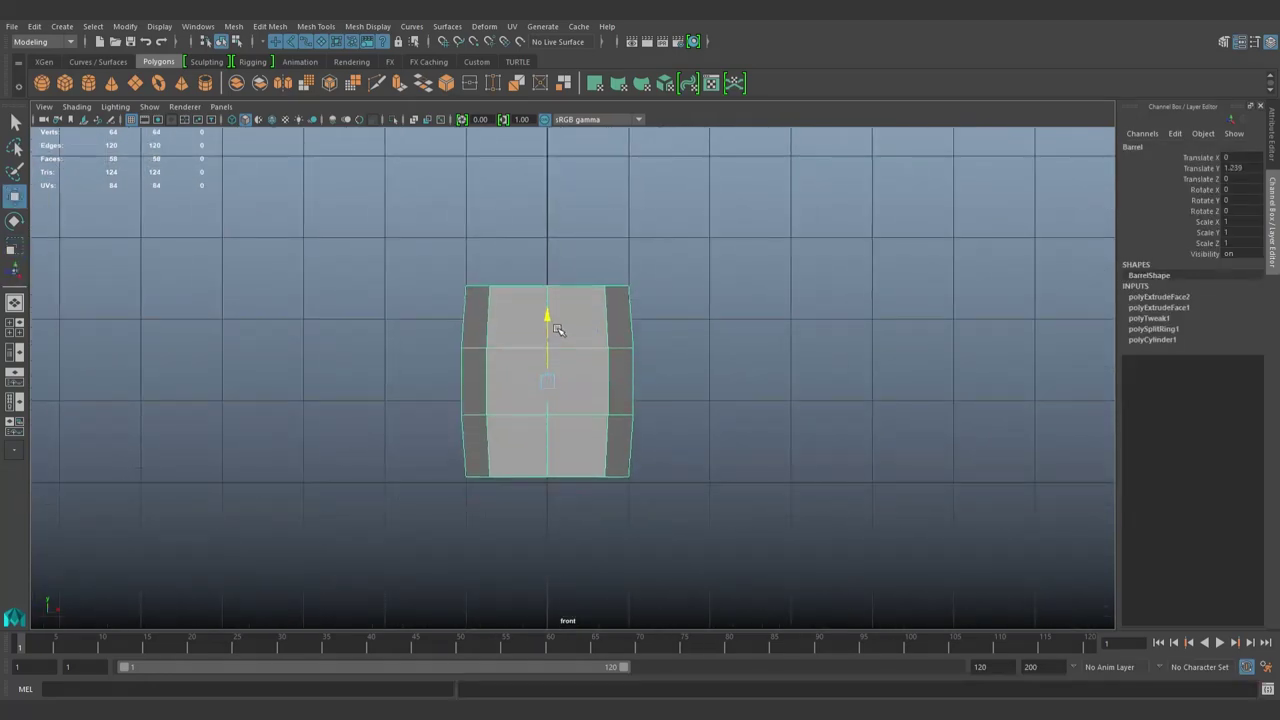
scroll(548, 526, "up", 3)
scroll(548, 526, "up", 3)
middle_click_drag(600, 400, 571, 357, "alt")
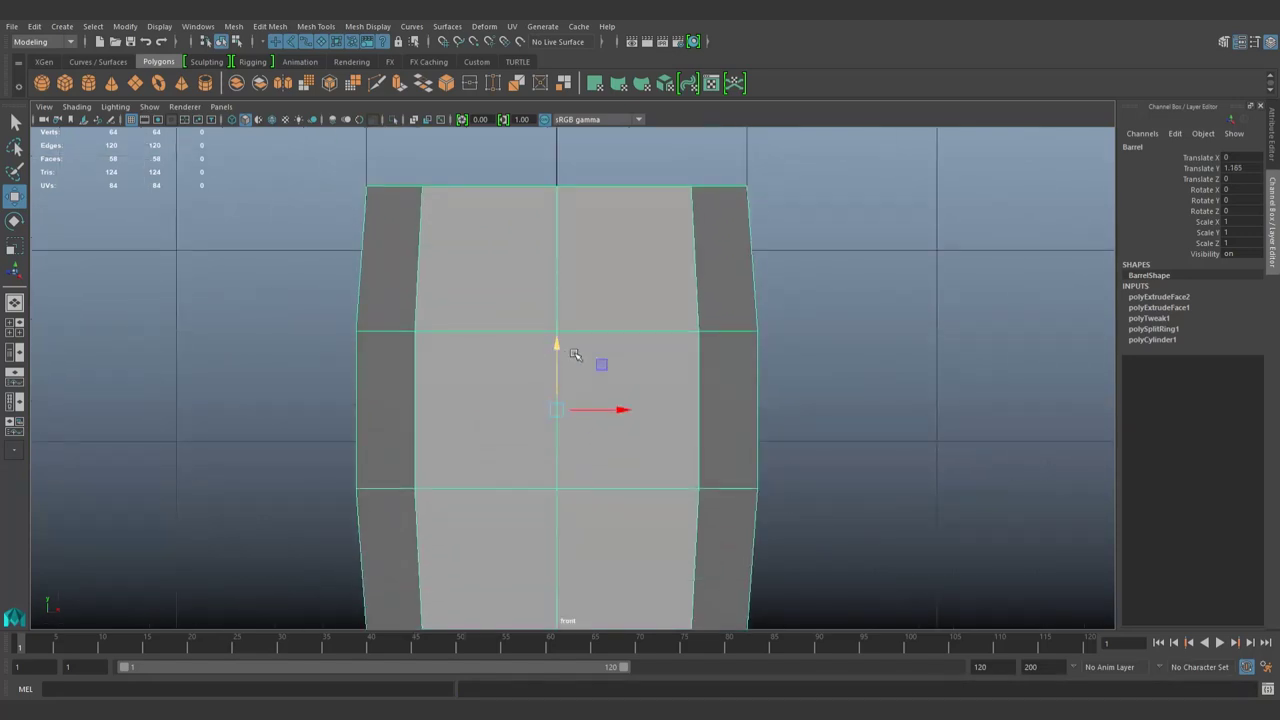
left_click_drag(571, 357, 578, 289)
scroll(578, 289, "down", 5)
left_click(823, 443)
left_click_drag(823, 443, 486, 391)
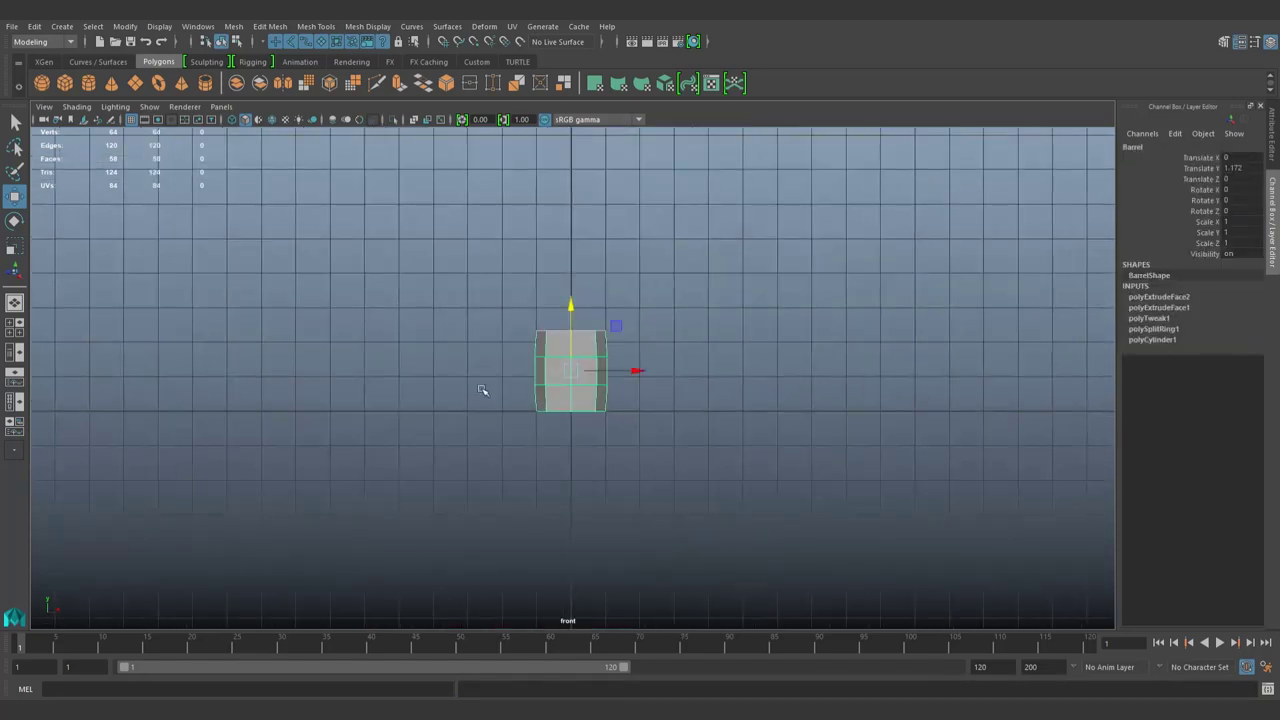
Step: Delete the barrel's construction history from the custom tools shelf
left_click(477, 64)
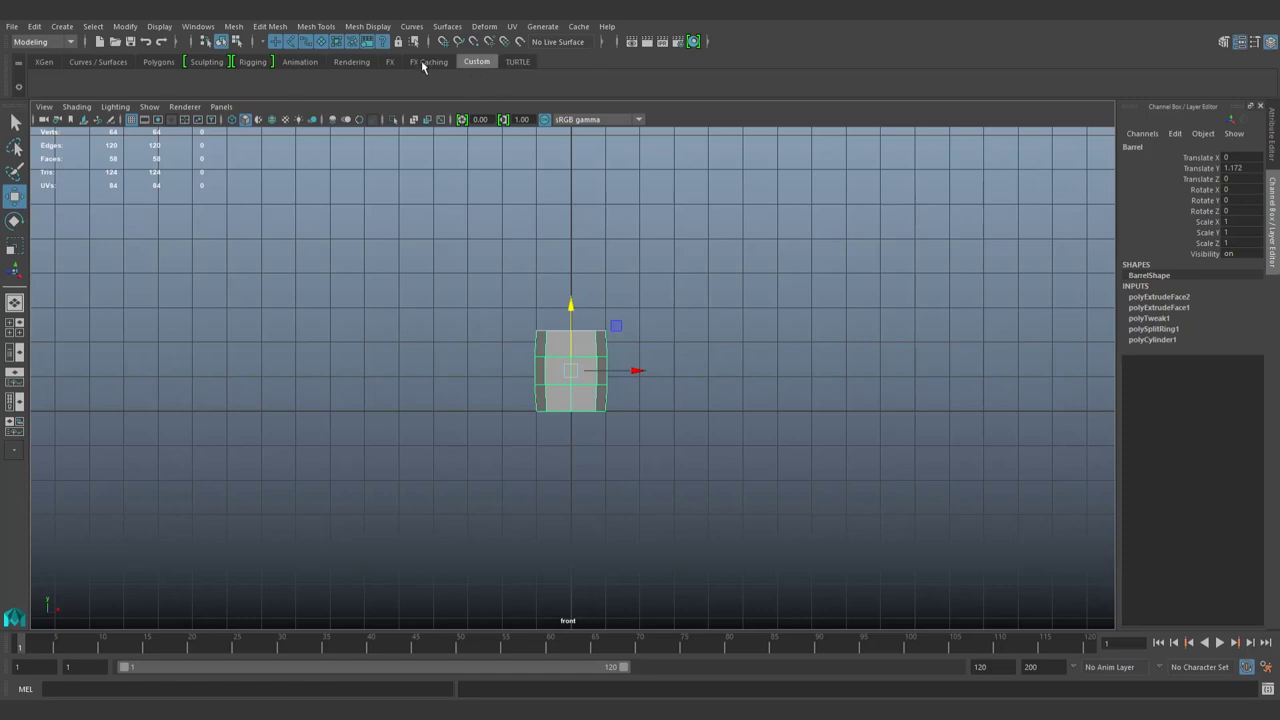
left_click(158, 62)
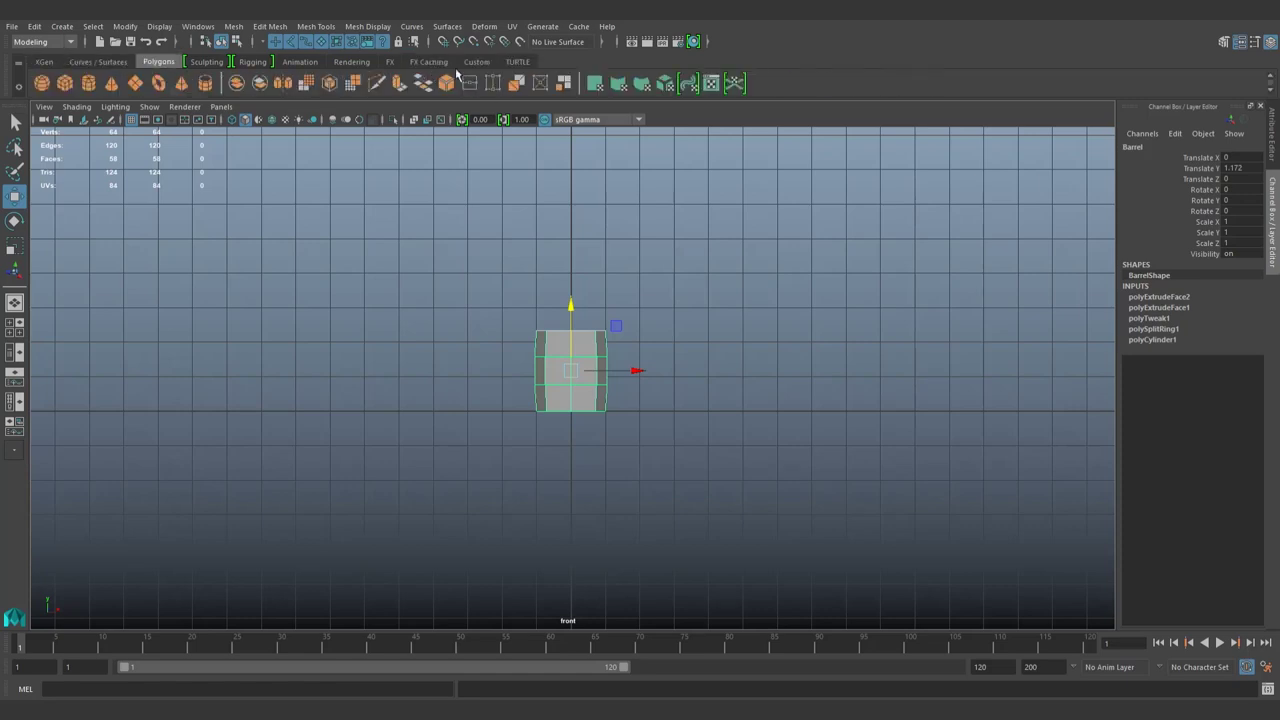
left_click(477, 62)
left_click(41, 80)
left_click(389, 514)
left_click_drag(389, 514, 660, 300)
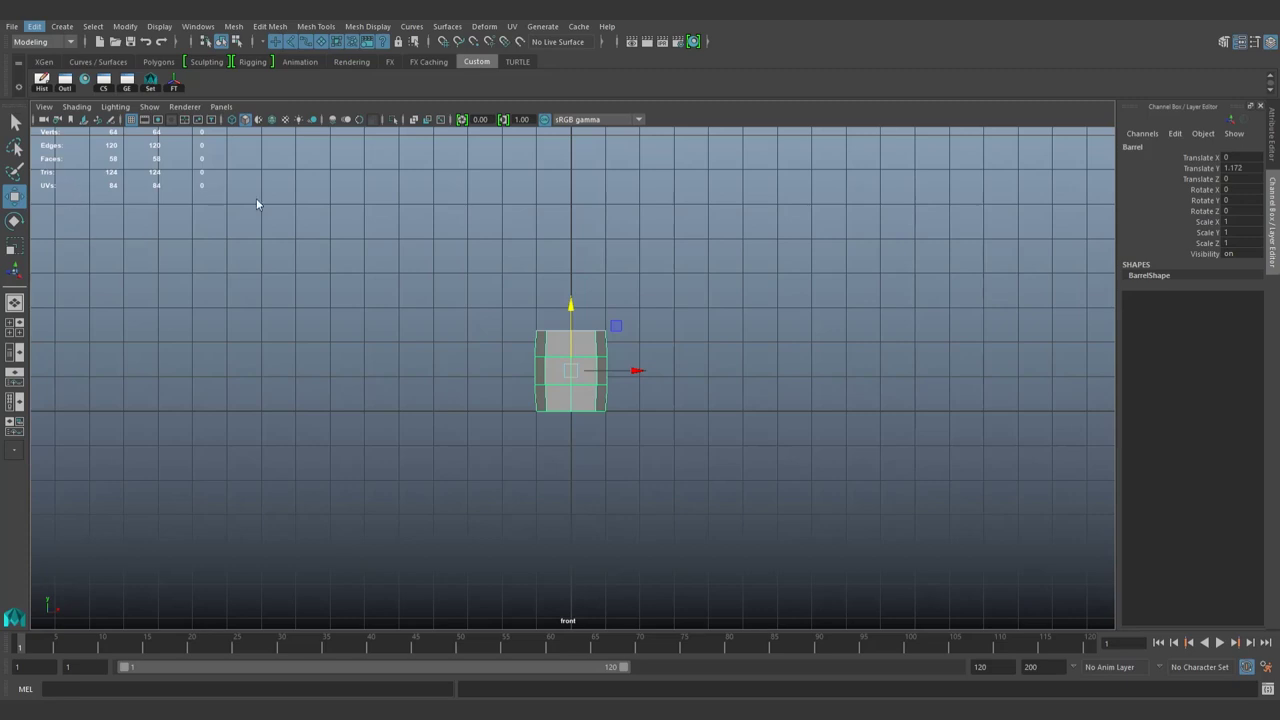
Step: Reselect the barrel and swap to the perspective view looking down on it
left_click(523, 257)
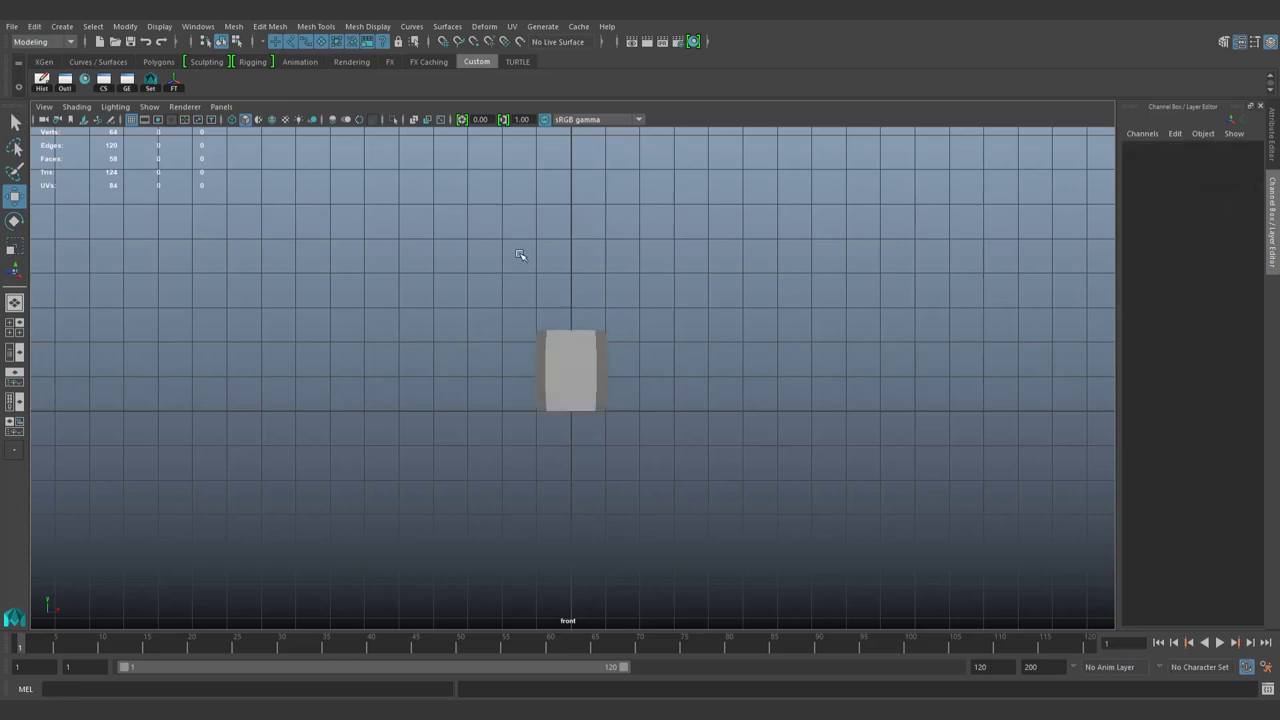
left_click_drag(523, 257, 757, 511)
scroll(620, 474, "up", 2)
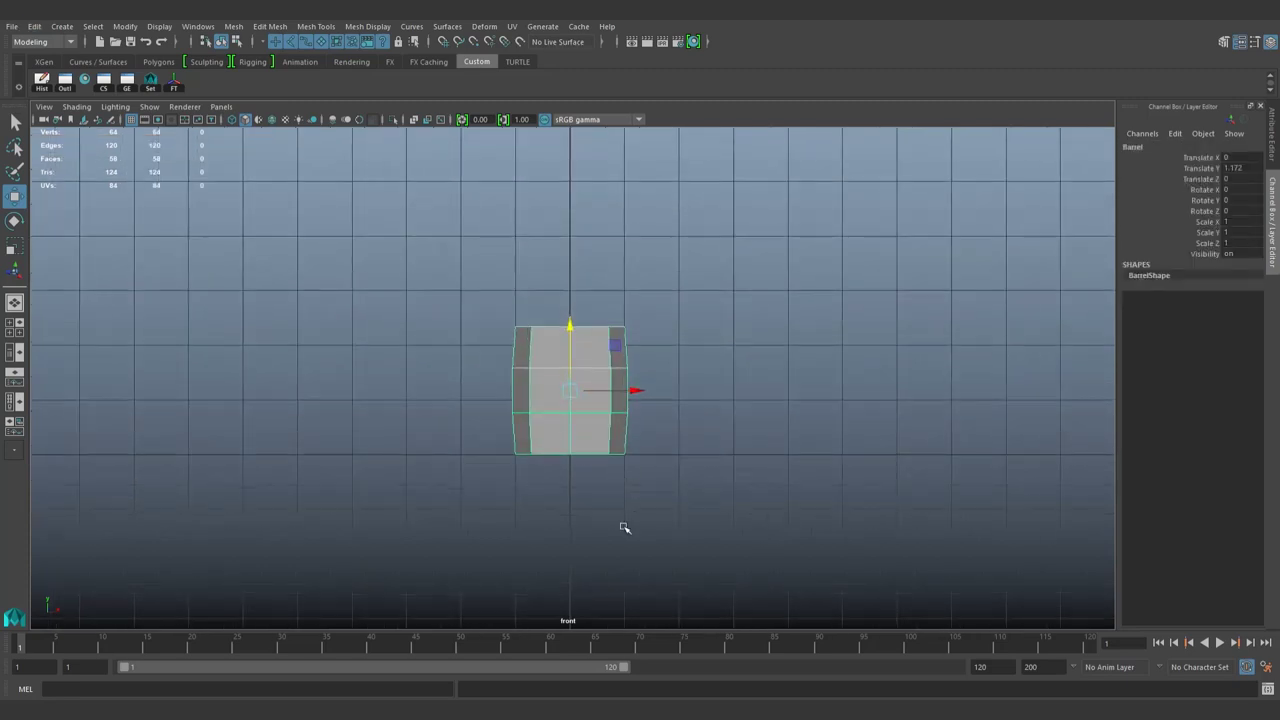
left_click(666, 451)
left_click_drag(551, 449, 880, 600)
key("space")
key("space")
left_click_drag(607, 335, 730, 383, "alt")
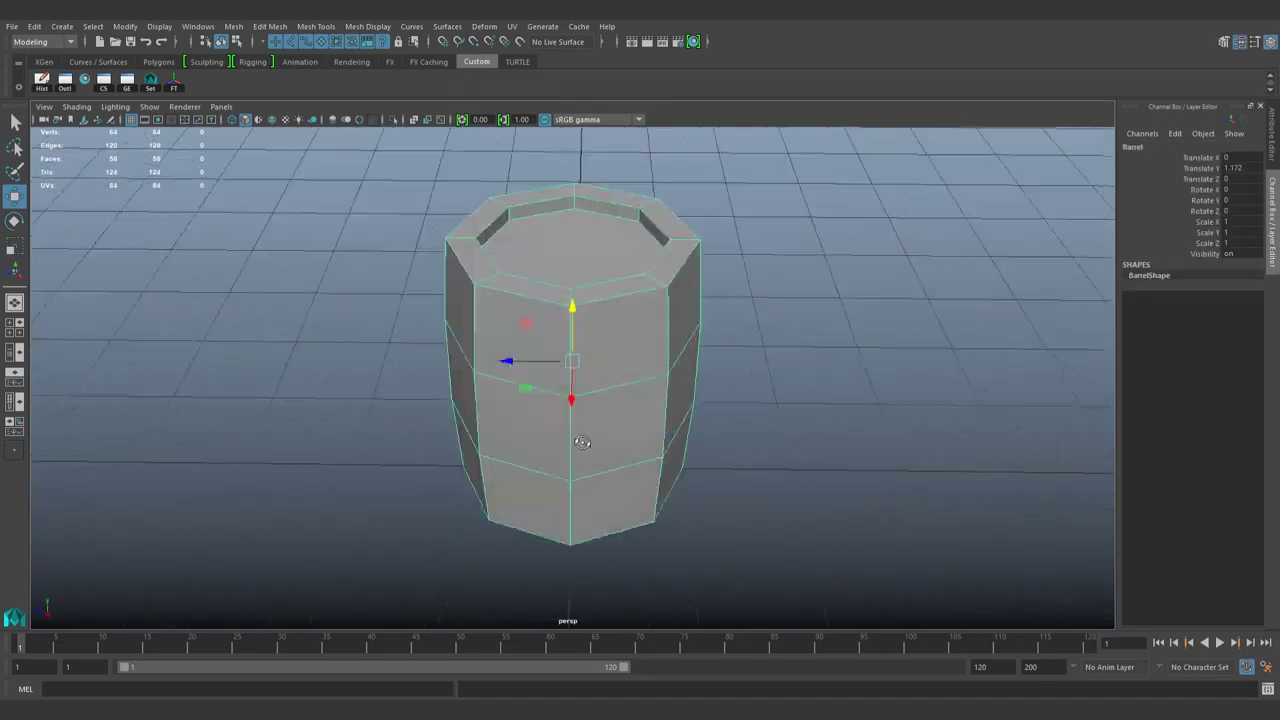
Step: Bevel the barrel's top and bottom edges
left_click(730, 383)
left_click(510, 418)
key("f")
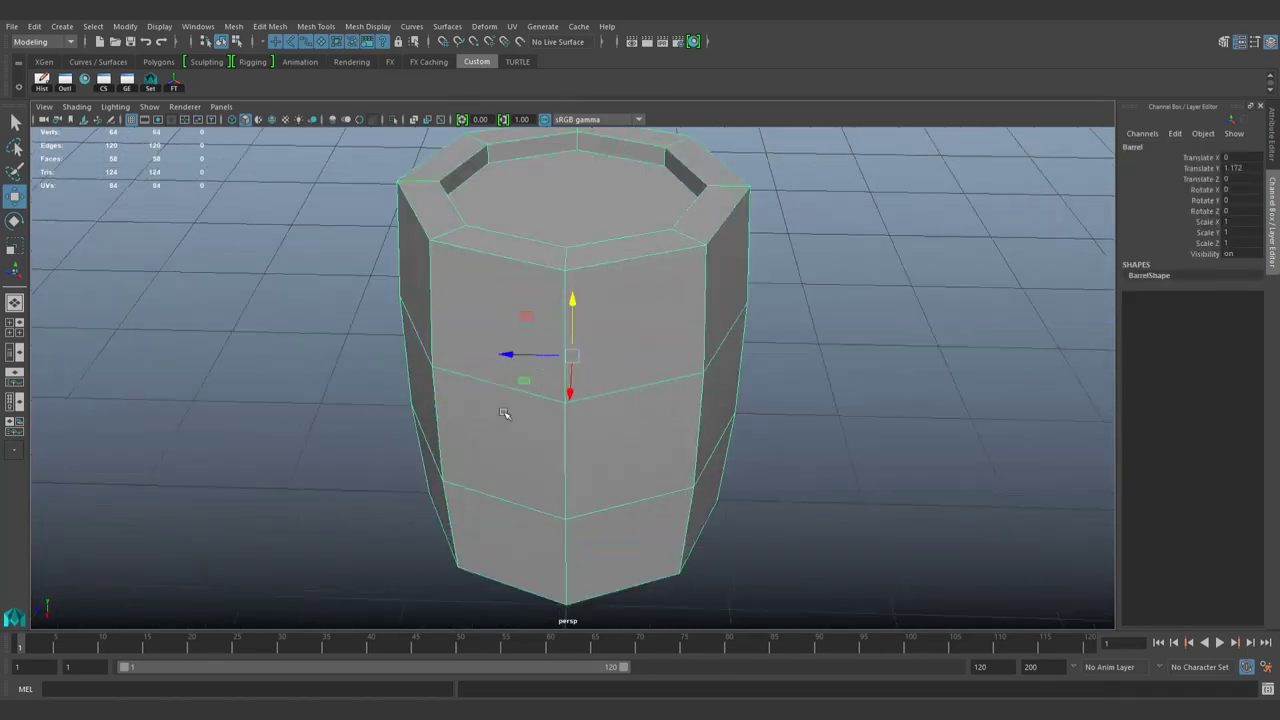
key("ctrl+b")
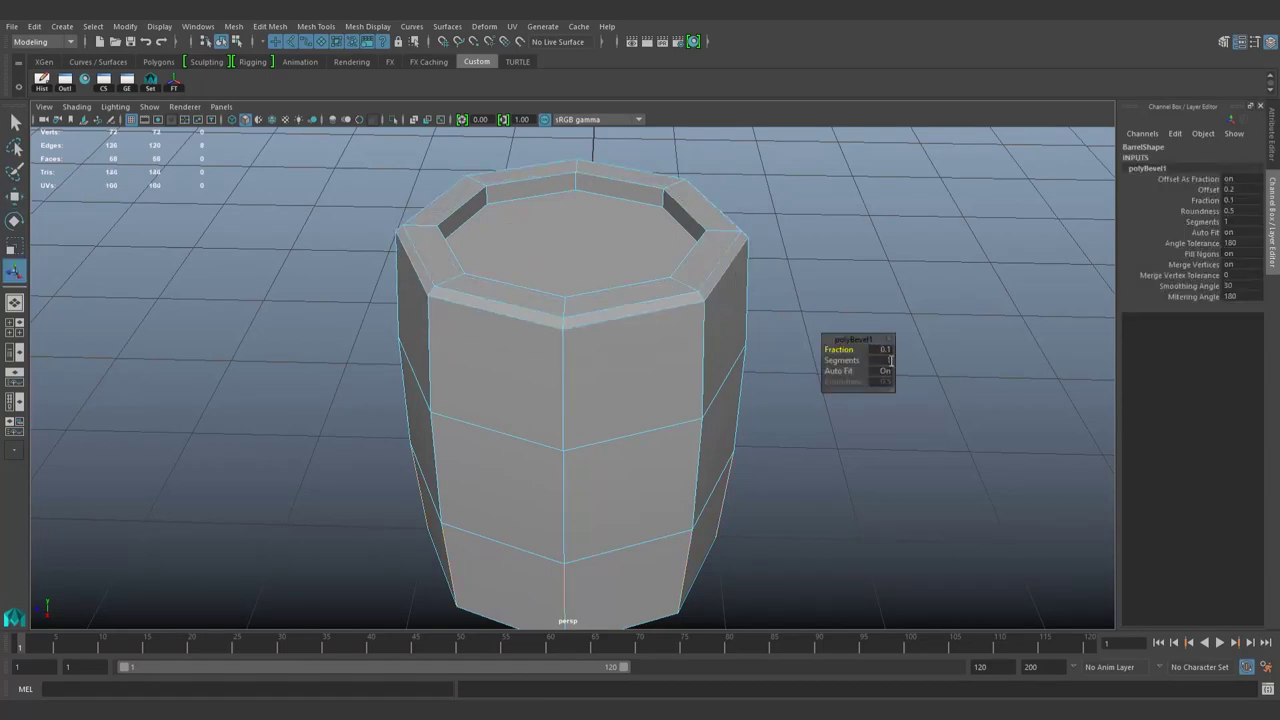
mouse_move(929, 357)
left_mouse_down("alt")
mouse_move(506, 374)
mouse_move(608, 380)
left_mouse_up("alt")
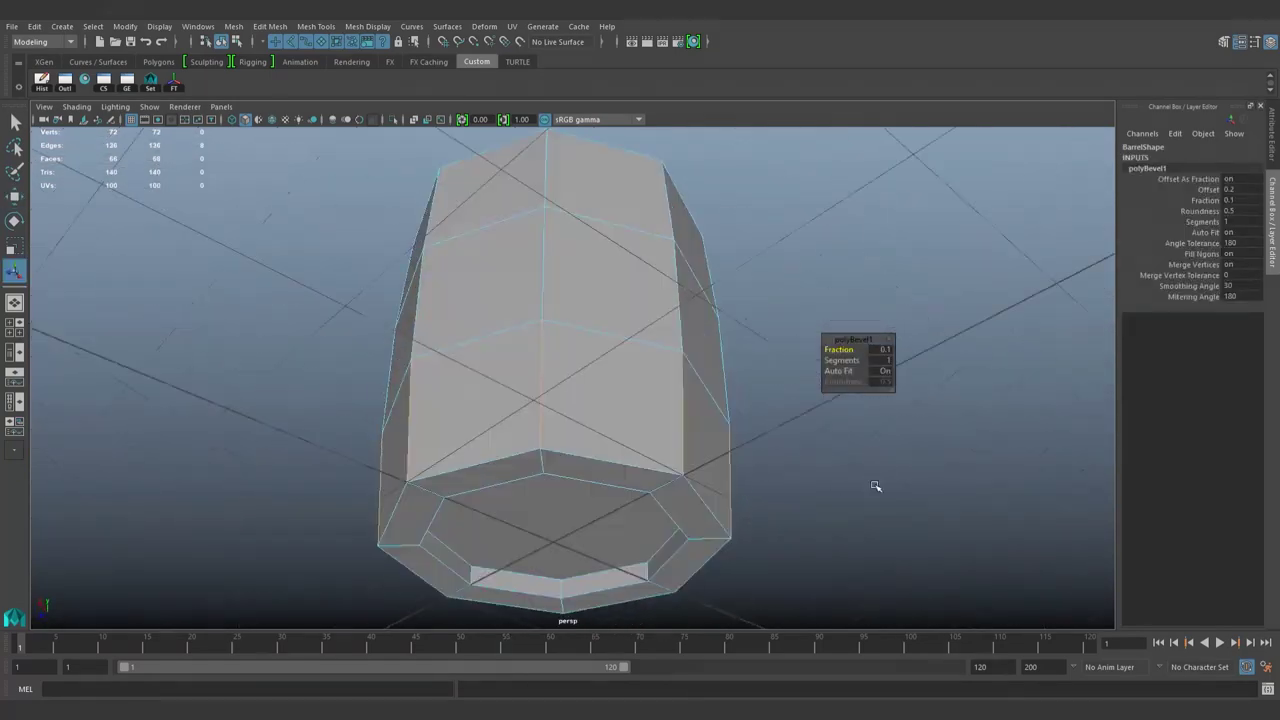
left_click(610, 471)
key("ctrl+b")
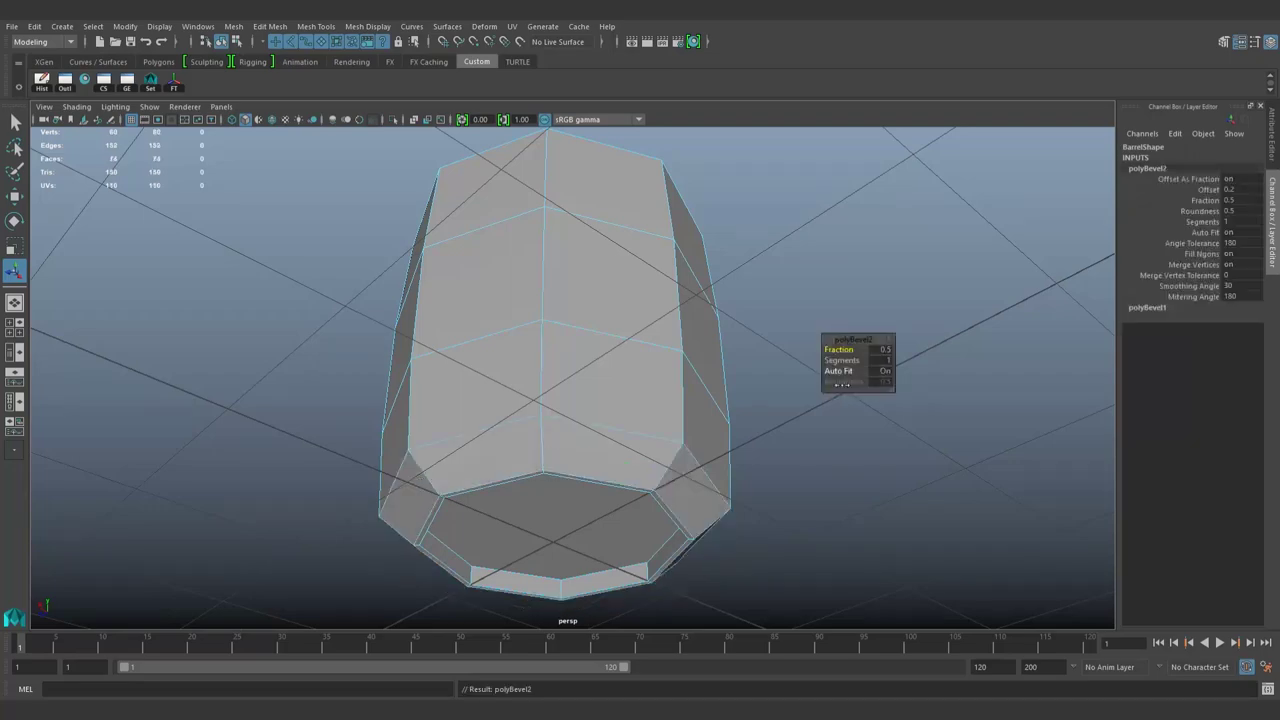
key("Return")
Step: Bevel the top and inner rim edges with a Fraction of 0.1
mouse_move(614, 443)
left_mouse_down("alt")
mouse_move(577, 323)
mouse_move(630, 178)
mouse_move(700, 250)
mouse_move(809, 300)
left_mouse_up("alt")
scroll(565, 310, "up", 3)
left_click(630, 178)
left_click(811, 301)
key("ctrl+b")
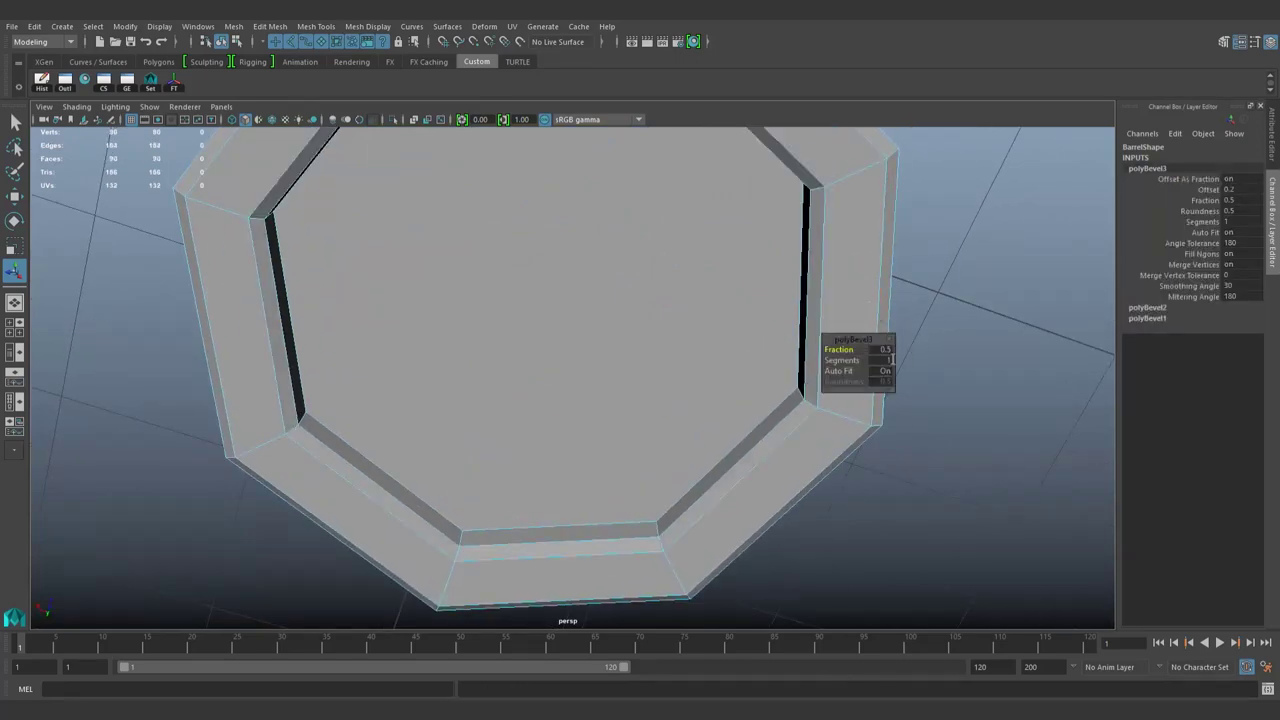
left_click(880, 349)
type("0.2")
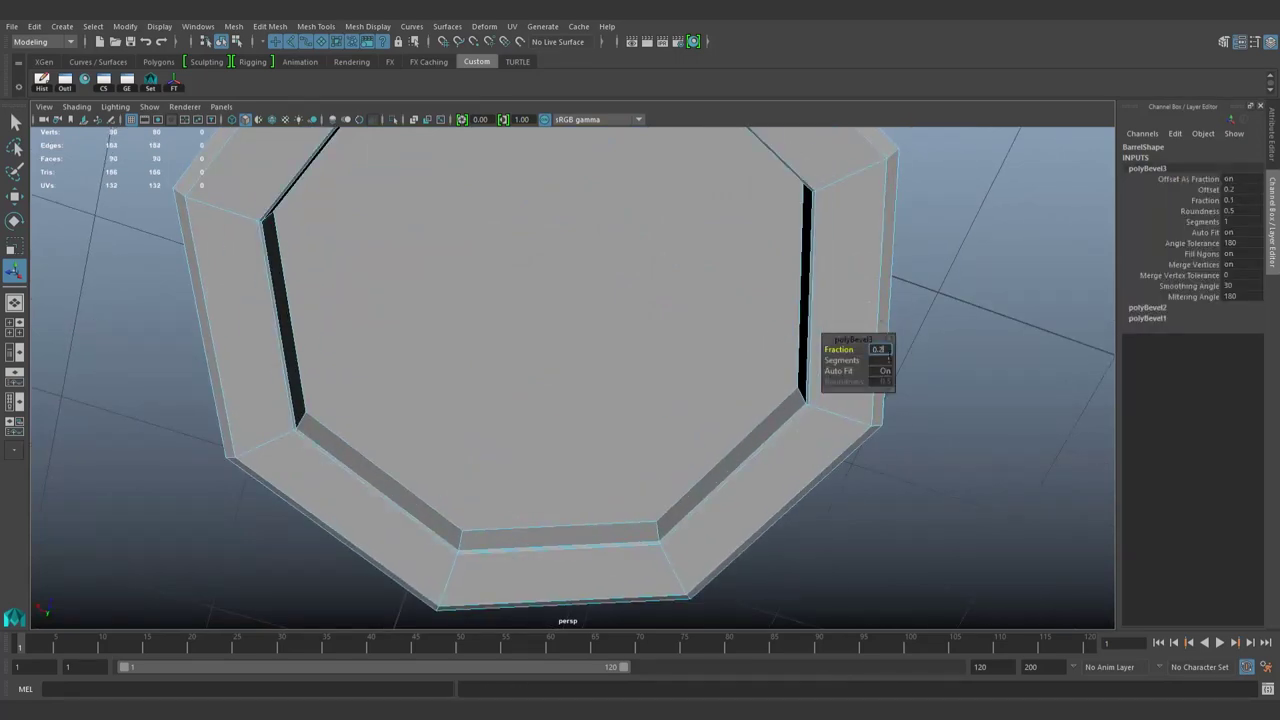
Step: Box-select the barrel's edges and orbit in close to view the rim wall
left_click(957, 194)
mouse_move(957, 194)
left_mouse_down("alt")
mouse_move(877, 263)
mouse_move(562, 376)
mouse_move(591, 449)
mouse_move(497, 371)
left_mouse_up("alt")
left_click(466, 423)
left_click_drag(466, 423, 432, 430, "alt")
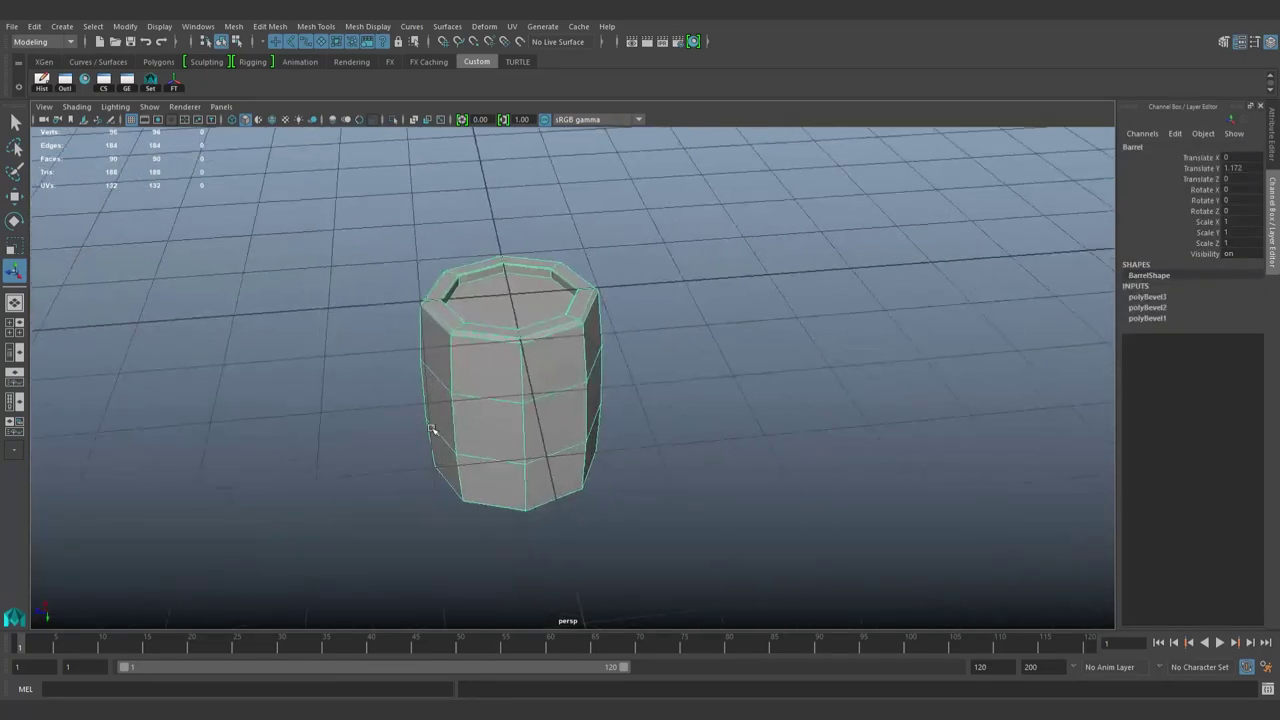
mouse_move(260, 210)
left_mouse_down()
mouse_move(777, 608)
mouse_move(549, 400)
mouse_move(500, 380)
left_mouse_up()
key("F11")
left_click_drag(306, 186, 796, 665)
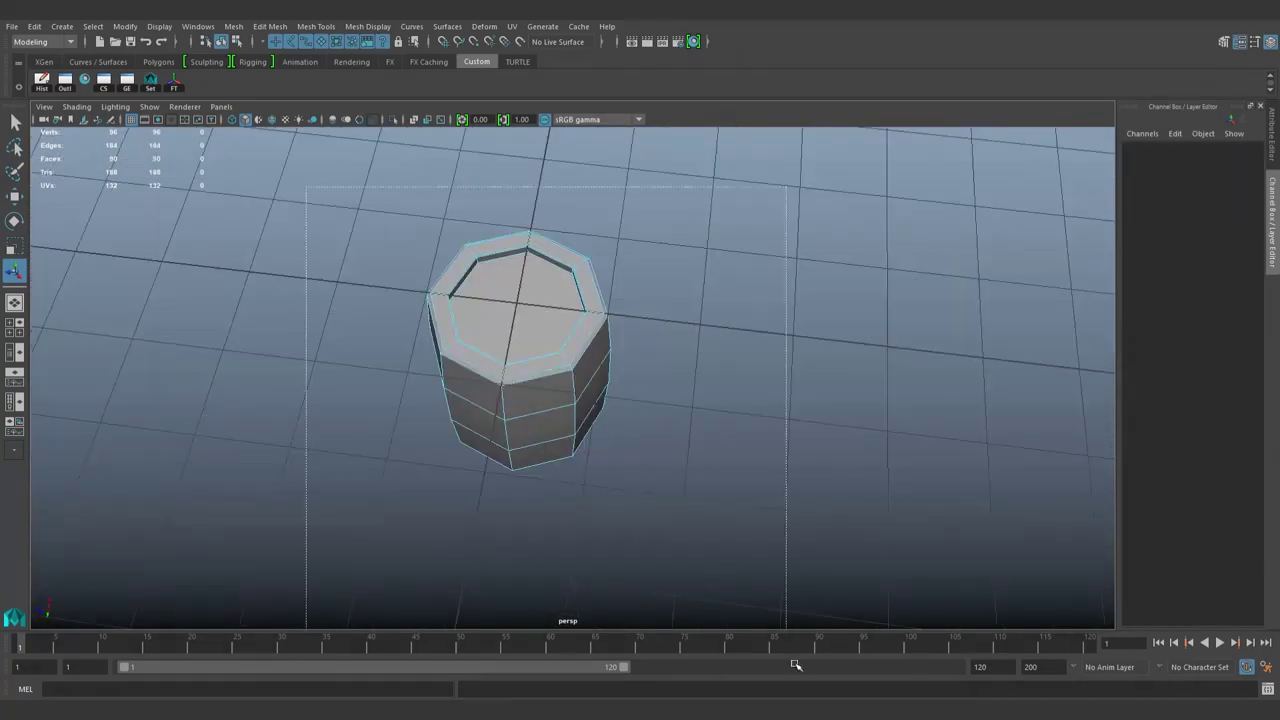
scroll(443, 271, "up", 5)
left_click_drag(443, 271, 531, 463, "alt")
scroll(531, 463, "up", 5)
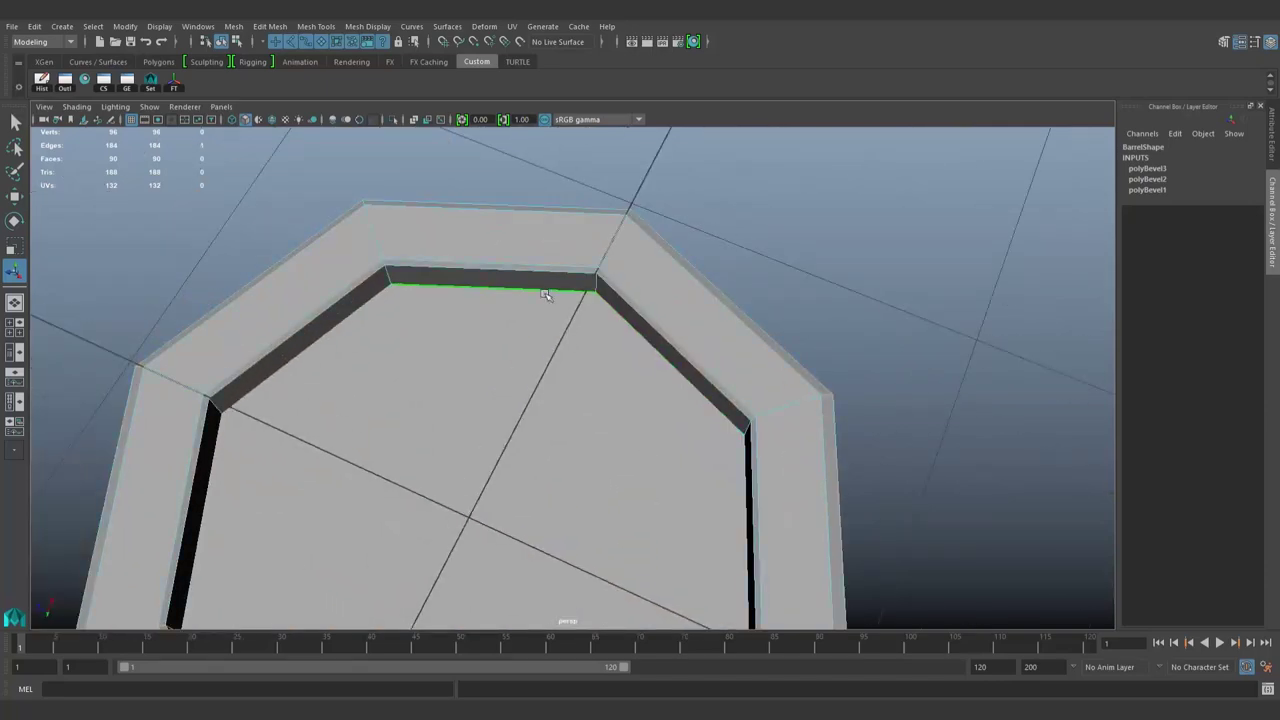
left_click_drag(545, 295, 437, 420, "alt")
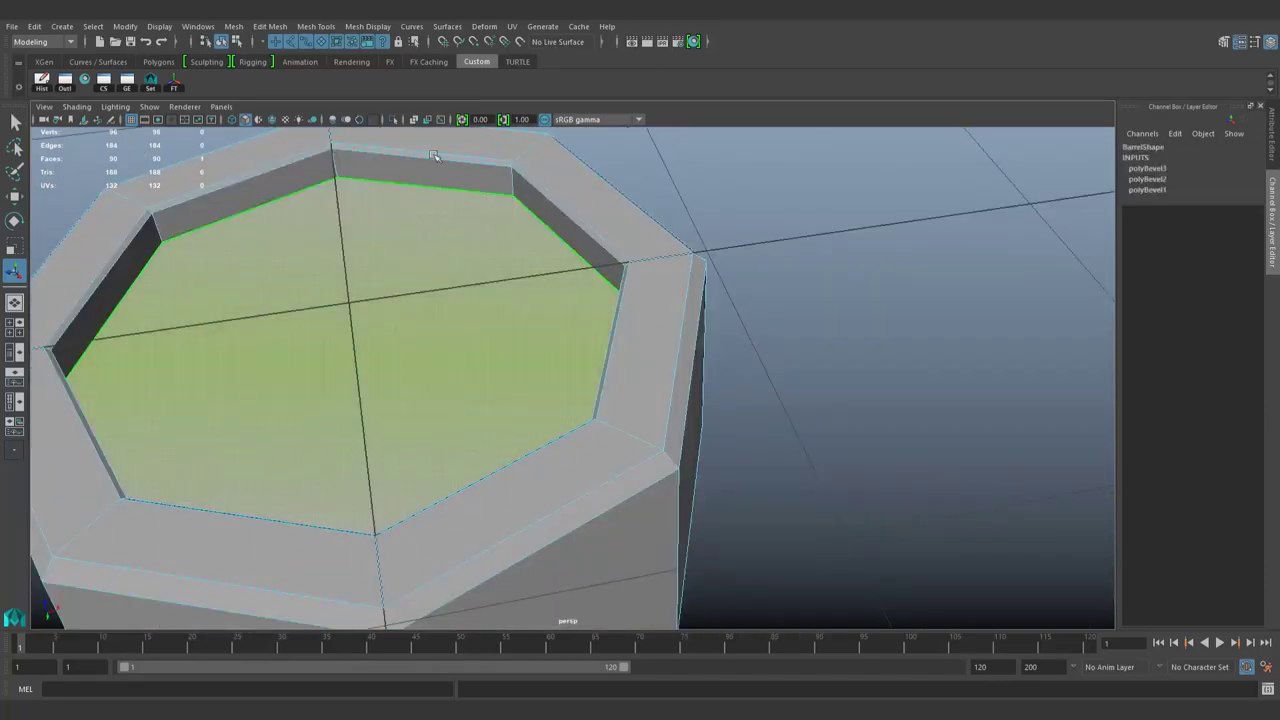
left_click_drag(226, 229, 706, 500, "alt")
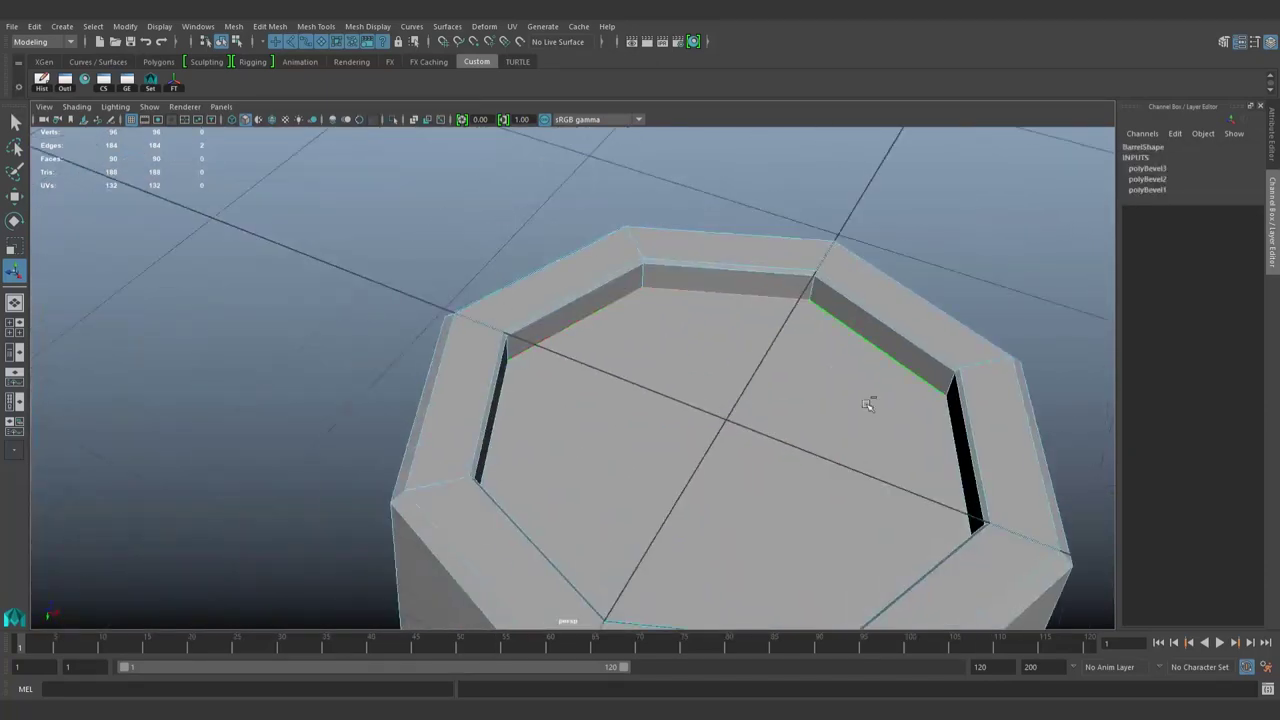
left_click_drag(868, 404, 676, 408, "alt")
scroll(676, 408, "up", 3)
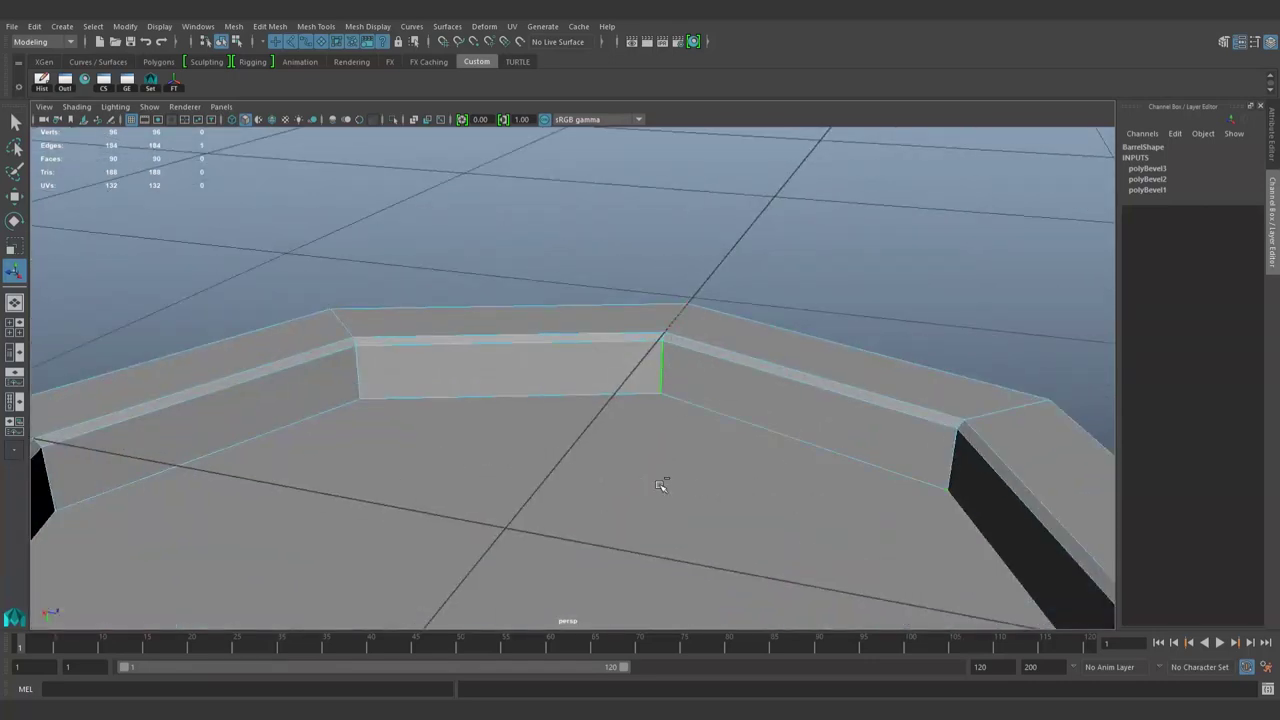
Step: Undo the multiple rim loops and reset the Insert Edge Loop tool settings
left_click(674, 389)
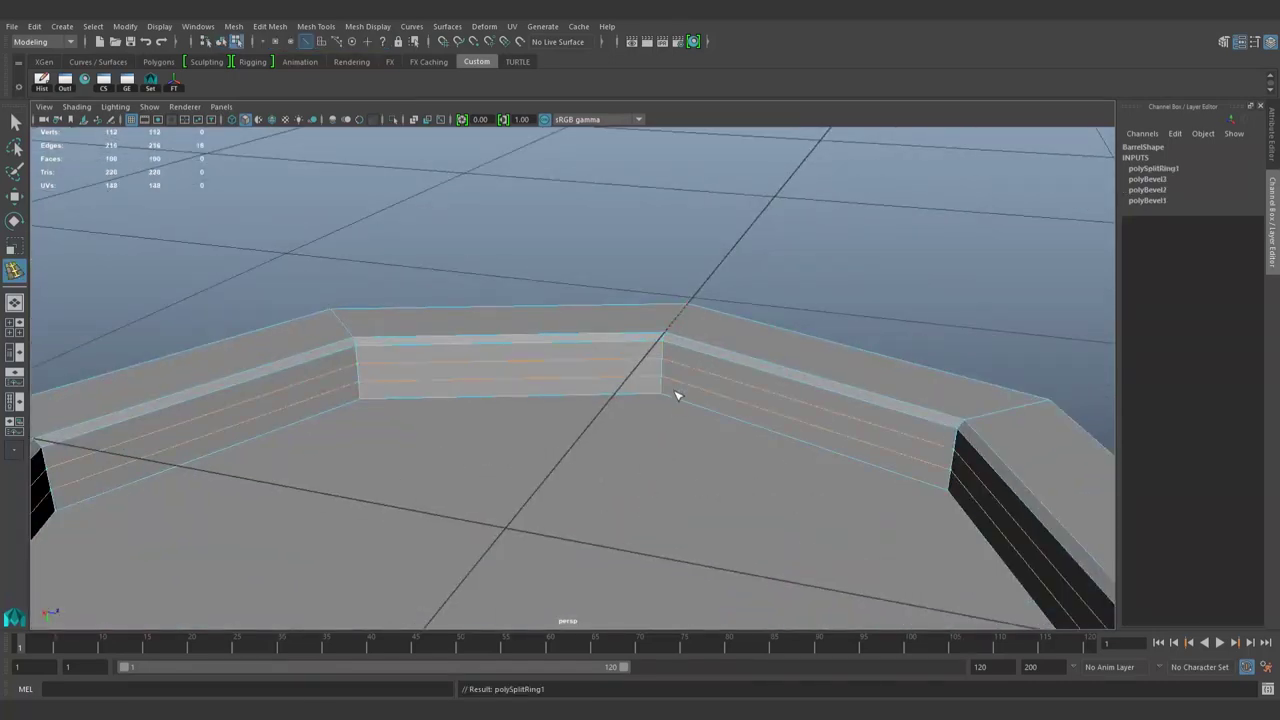
key("ctrl+z")
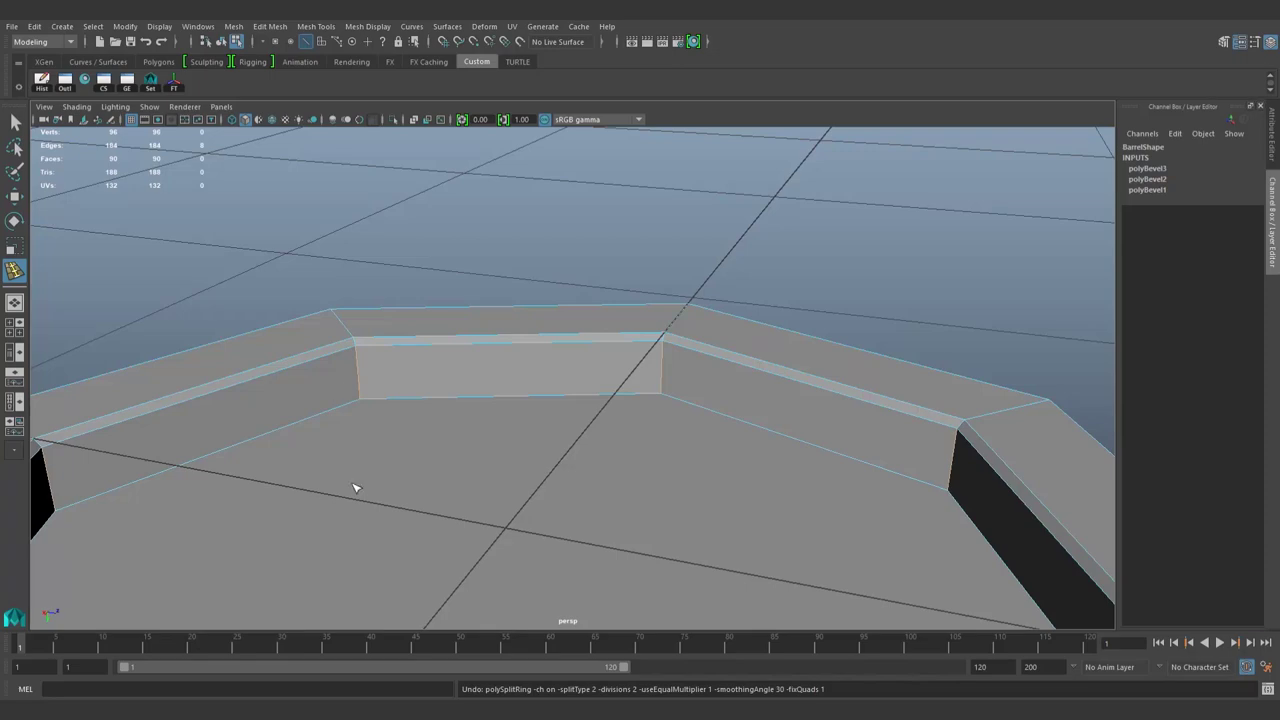
key("ctrl+shift+t")
left_click(256, 121)
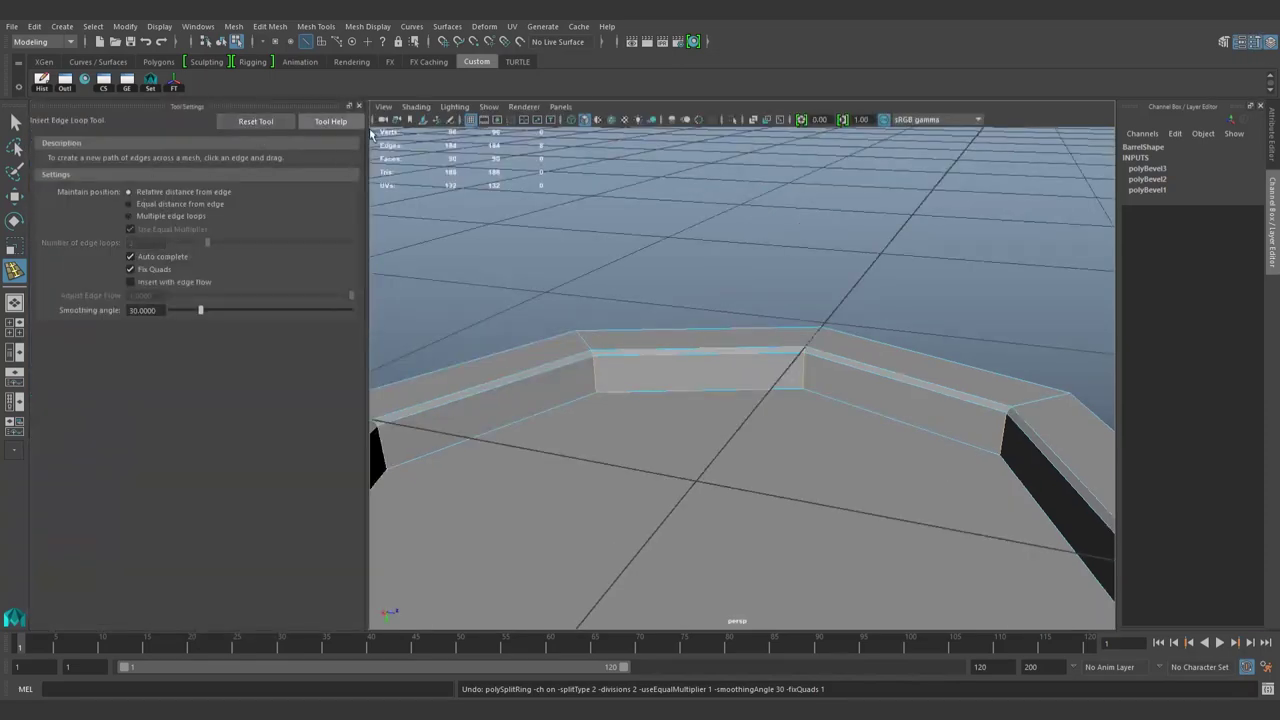
left_click(359, 105)
Step: Insert two single supporting edge loops along the inner rim wall
left_click_drag(580, 391, 727, 428, "alt")
middle_click_drag(727, 428, 677, 337, "alt")
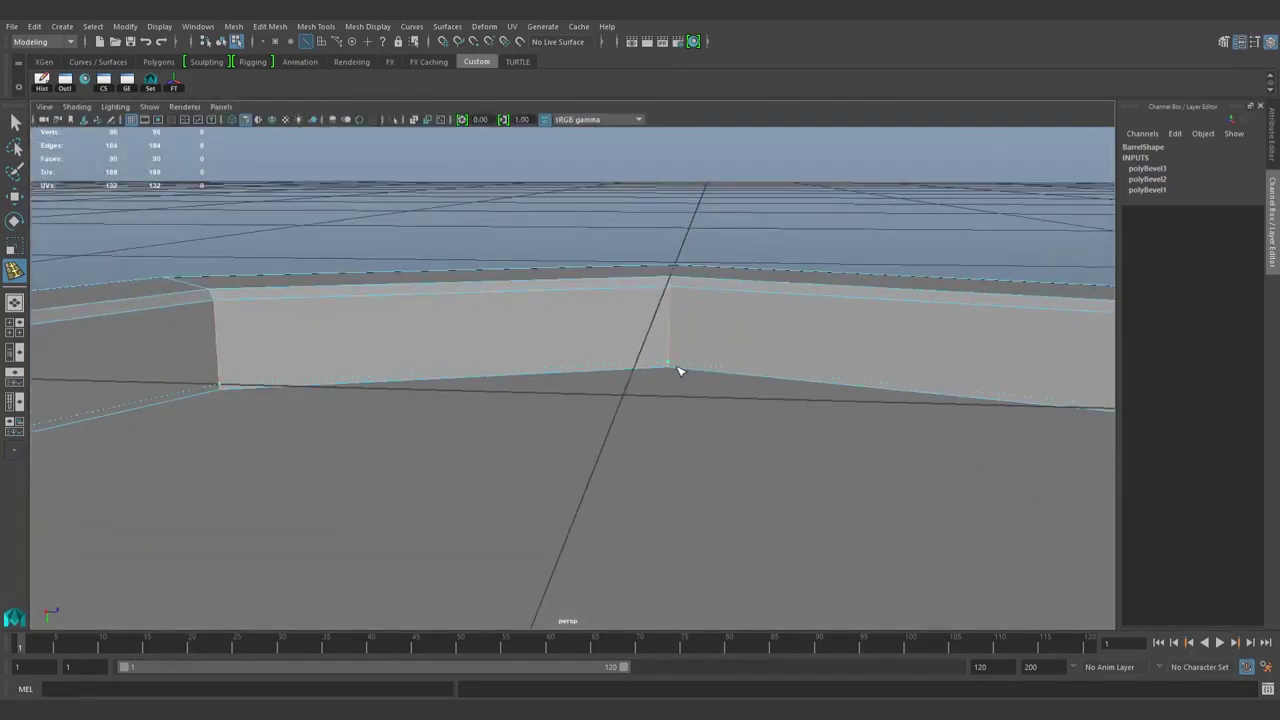
left_click(680, 374)
mouse_move(843, 434)
left_mouse_down("alt")
mouse_move(700, 460)
mouse_move(797, 369)
mouse_move(755, 340)
mouse_move(766, 486)
mouse_move(497, 400)
left_mouse_up("alt")
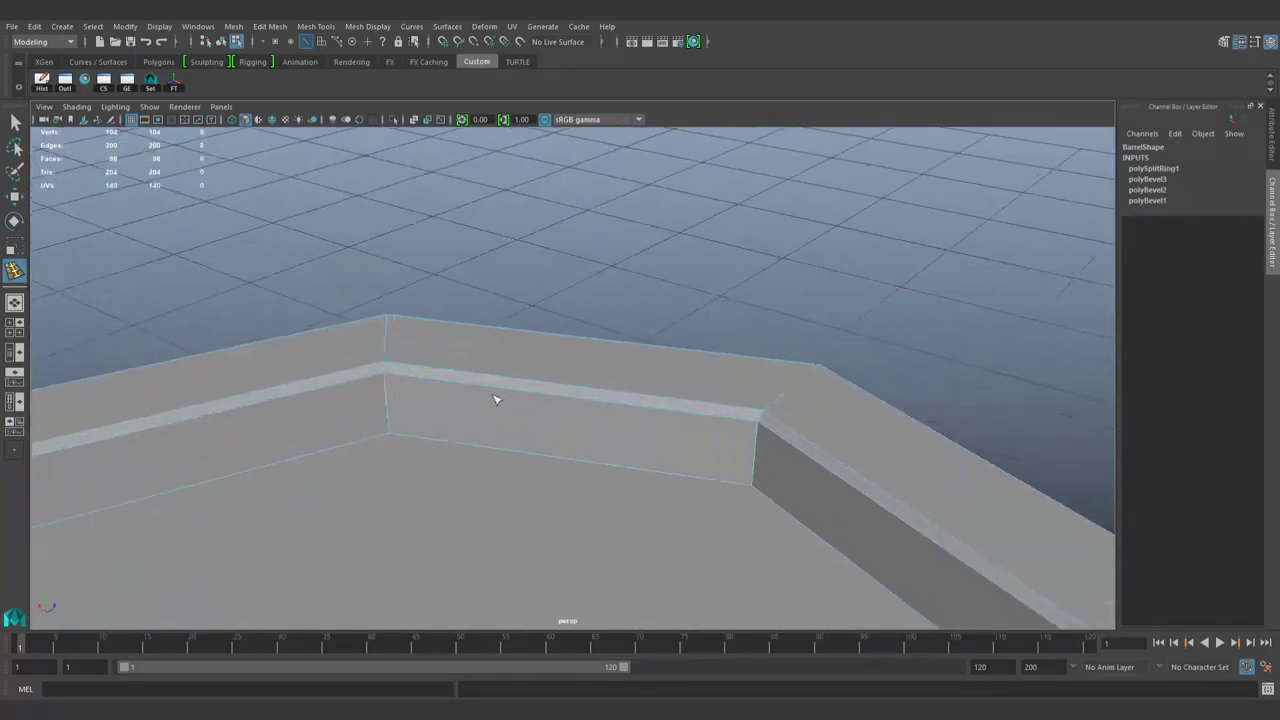
mouse_move(497, 400)
right_mouse_down("alt")
mouse_move(571, 383)
mouse_move(903, 217)
right_mouse_up("alt")
left_click_drag(903, 217, 810, 289, "alt")
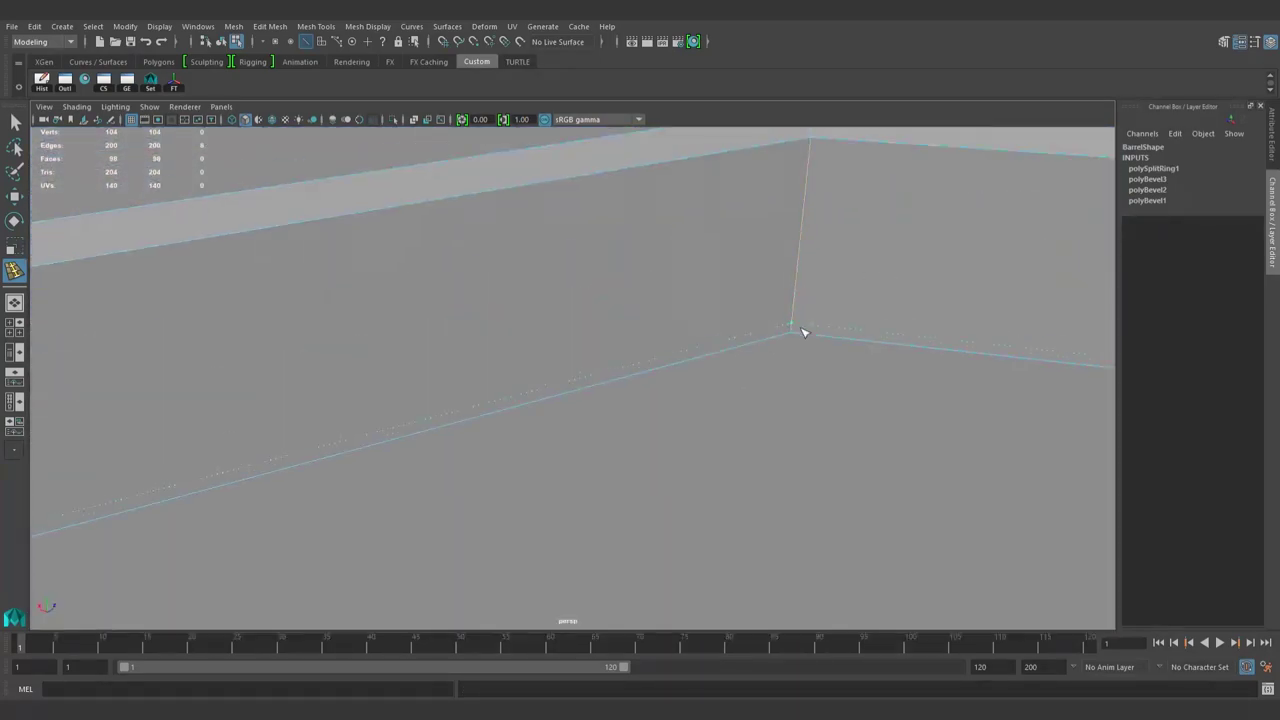
left_click(805, 338, "ctrl")
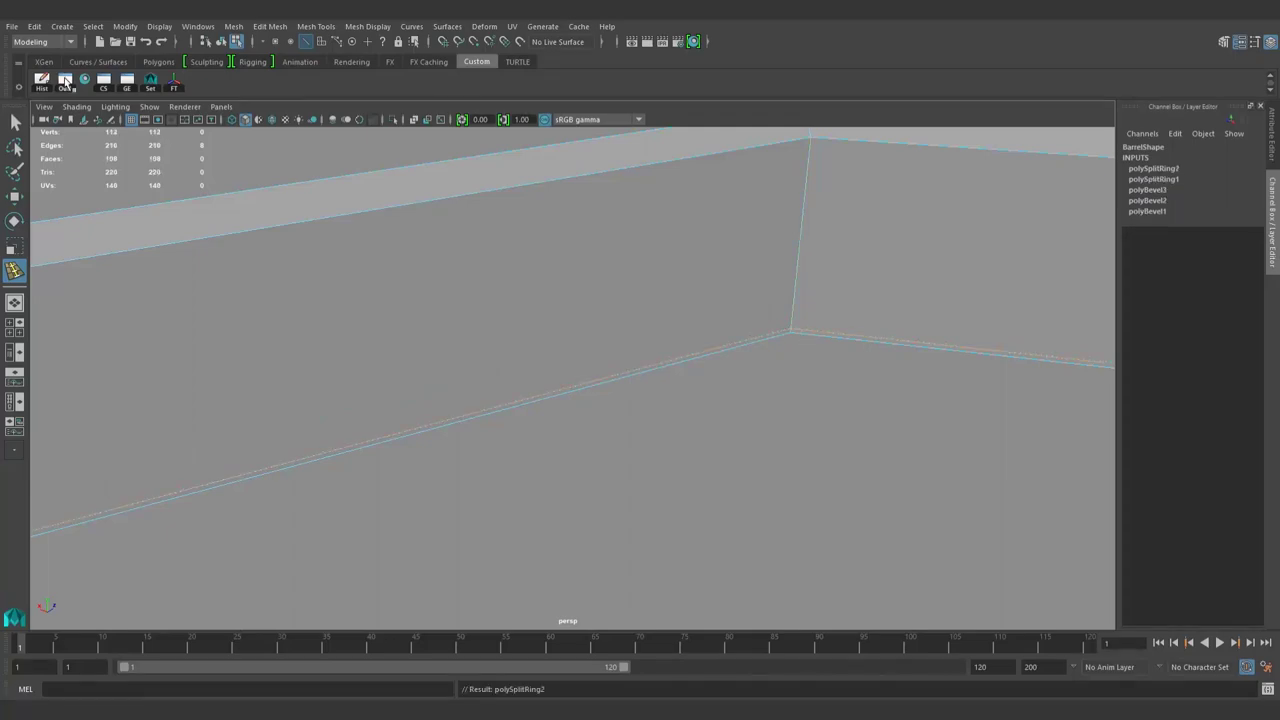
key("q")
mouse_move(805, 338)
left_mouse_down("alt")
mouse_move(286, 271)
mouse_move(557, 386)
left_mouse_up("alt")
Step: Select two middle edge loops and scale them outward so the barrel bulges
scroll(557, 385, "down", 5)
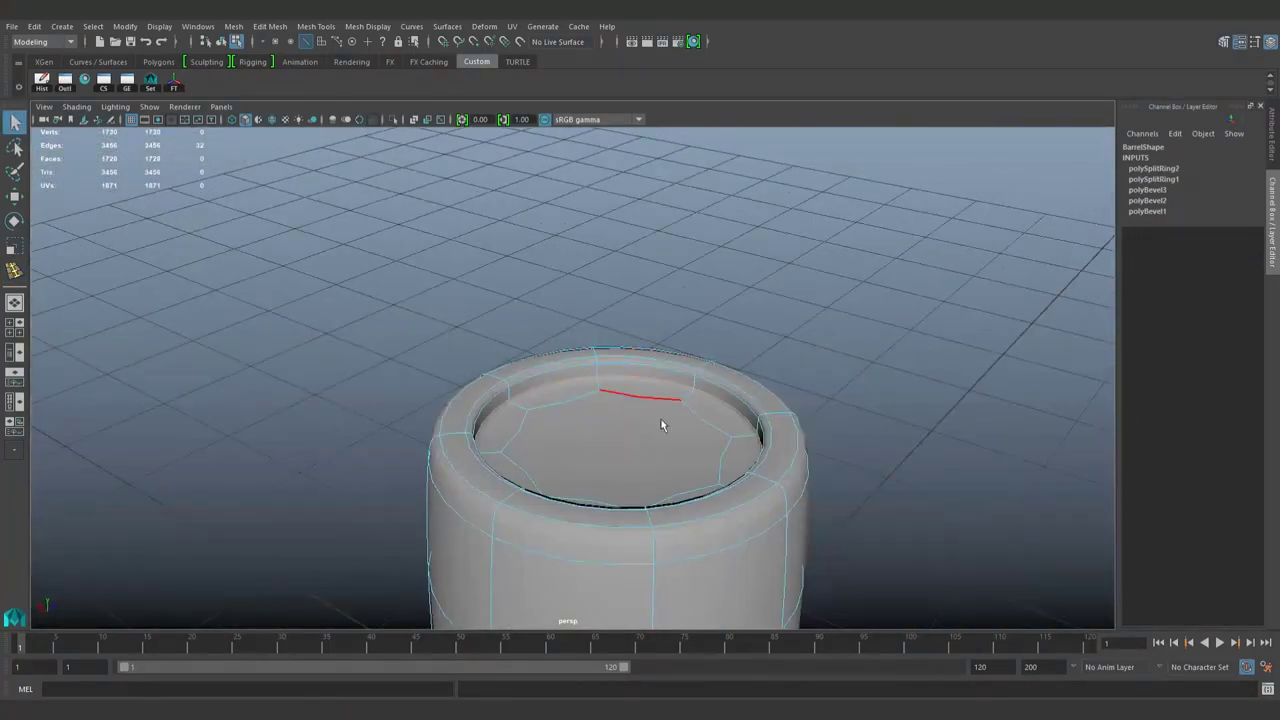
key("F8")
mouse_move(780, 277)
left_mouse_down("alt")
mouse_move(854, 243)
mouse_move(366, 489)
mouse_move(750, 452)
left_mouse_up("alt")
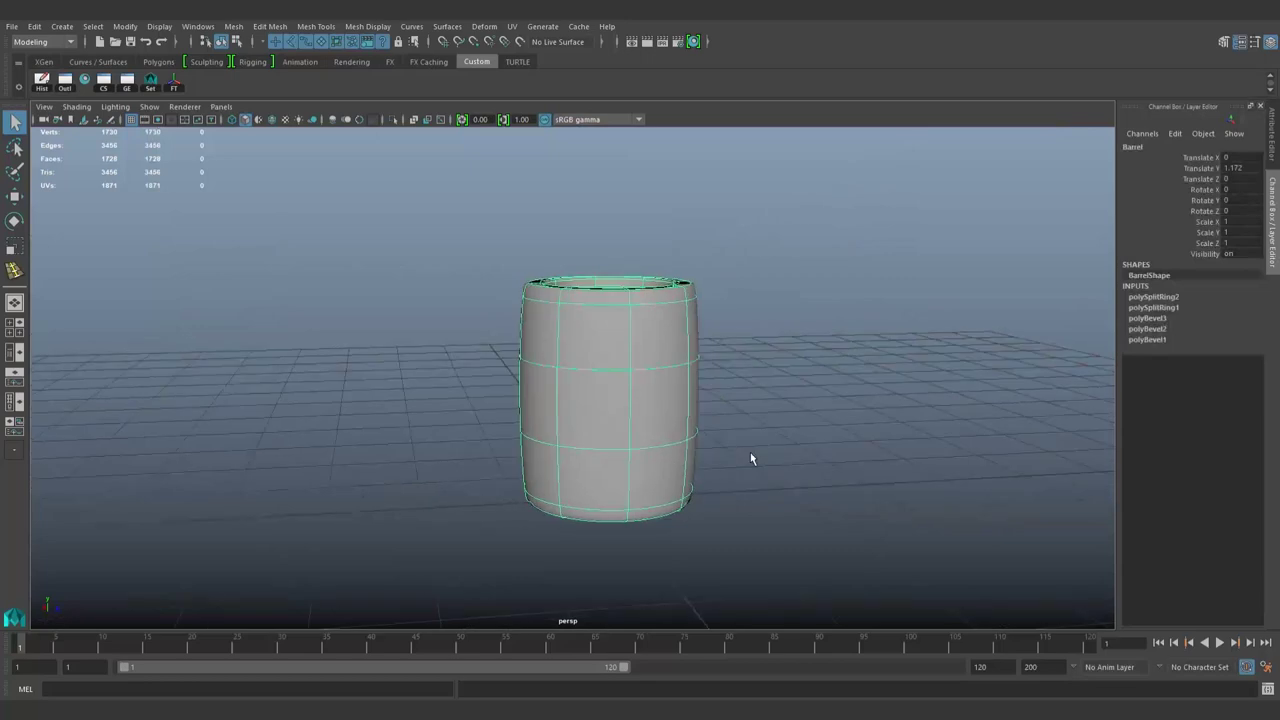
scroll(750, 452, "up", 3)
key("F10")
double_click(686, 320)
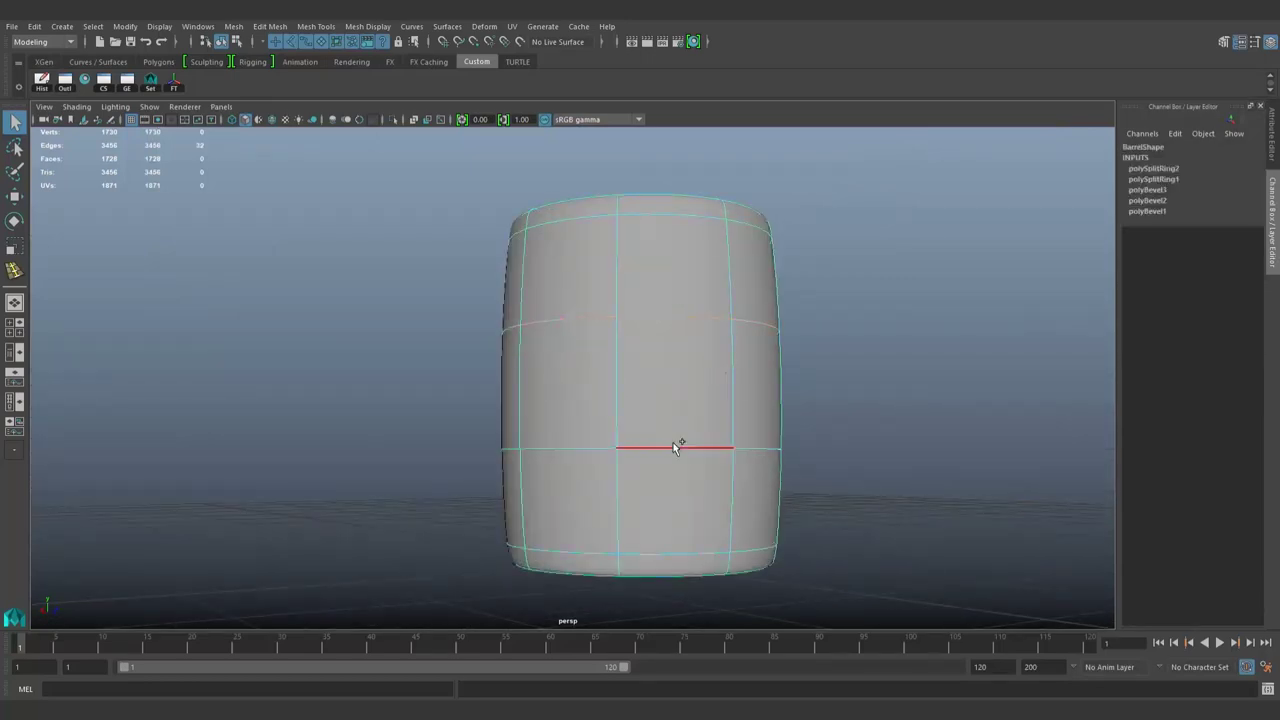
double_click(673, 447, "shift")
key("w")
left_click_drag(650, 403, 660, 403)
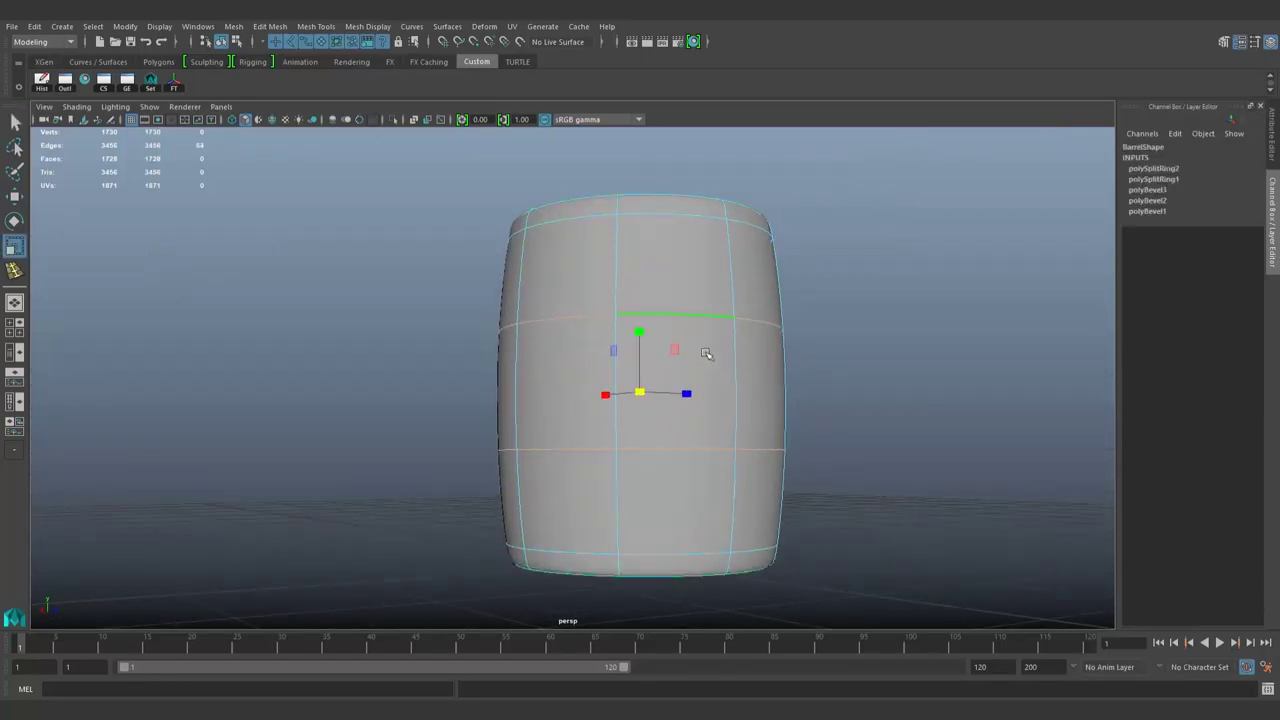
left_click_drag(705, 352, 776, 320, "alt")
Step: Select all the barrel's edges, soften them, and delete construction history
key("F8")
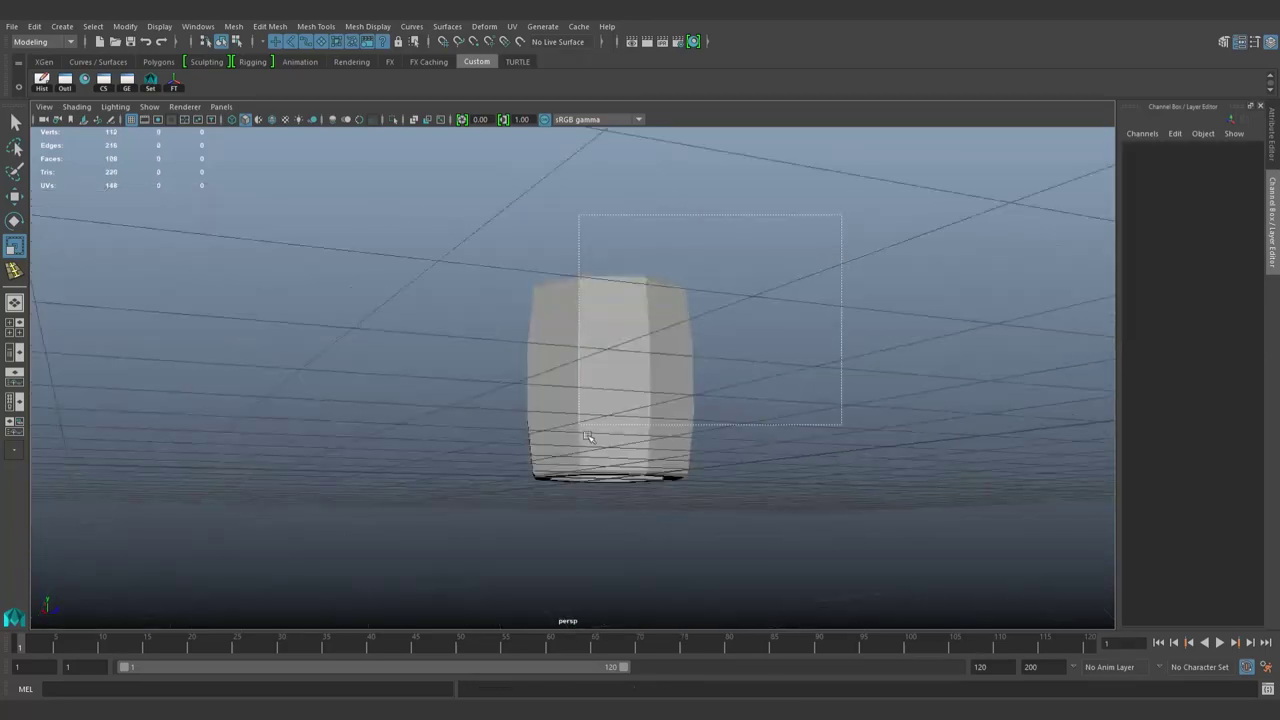
left_click_drag(332, 203, 1005, 630)
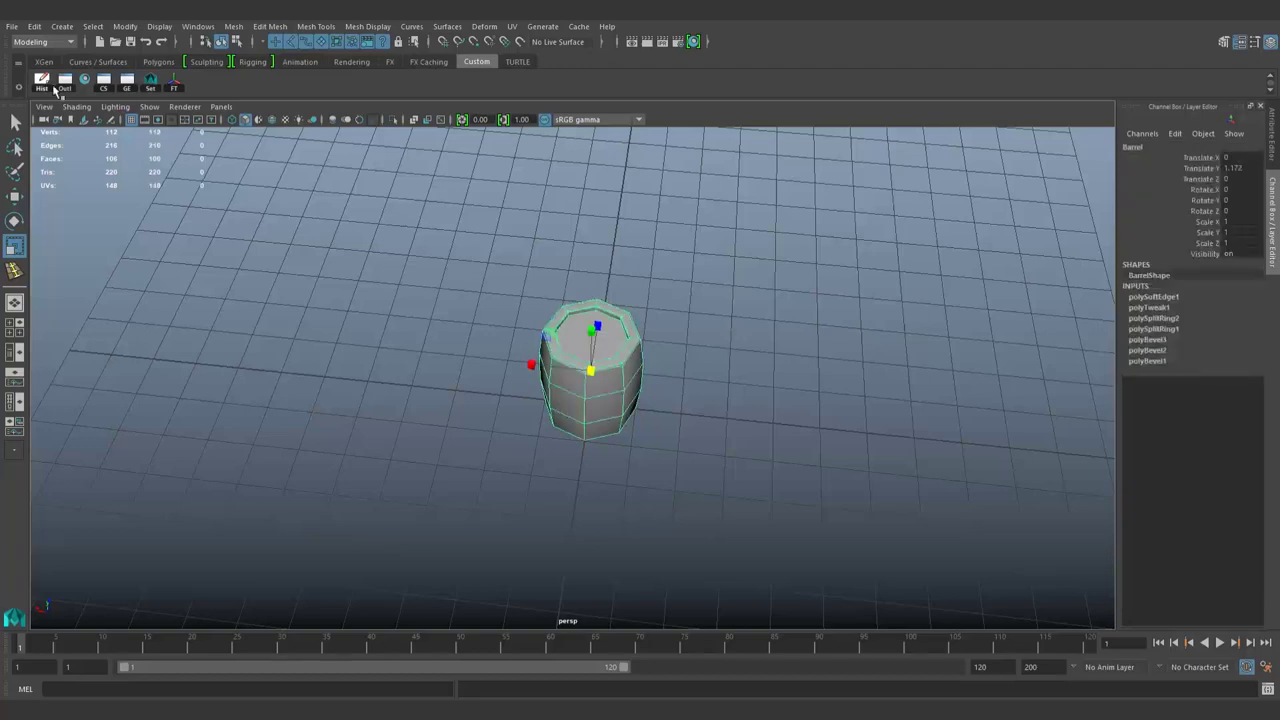
left_click(46, 84)
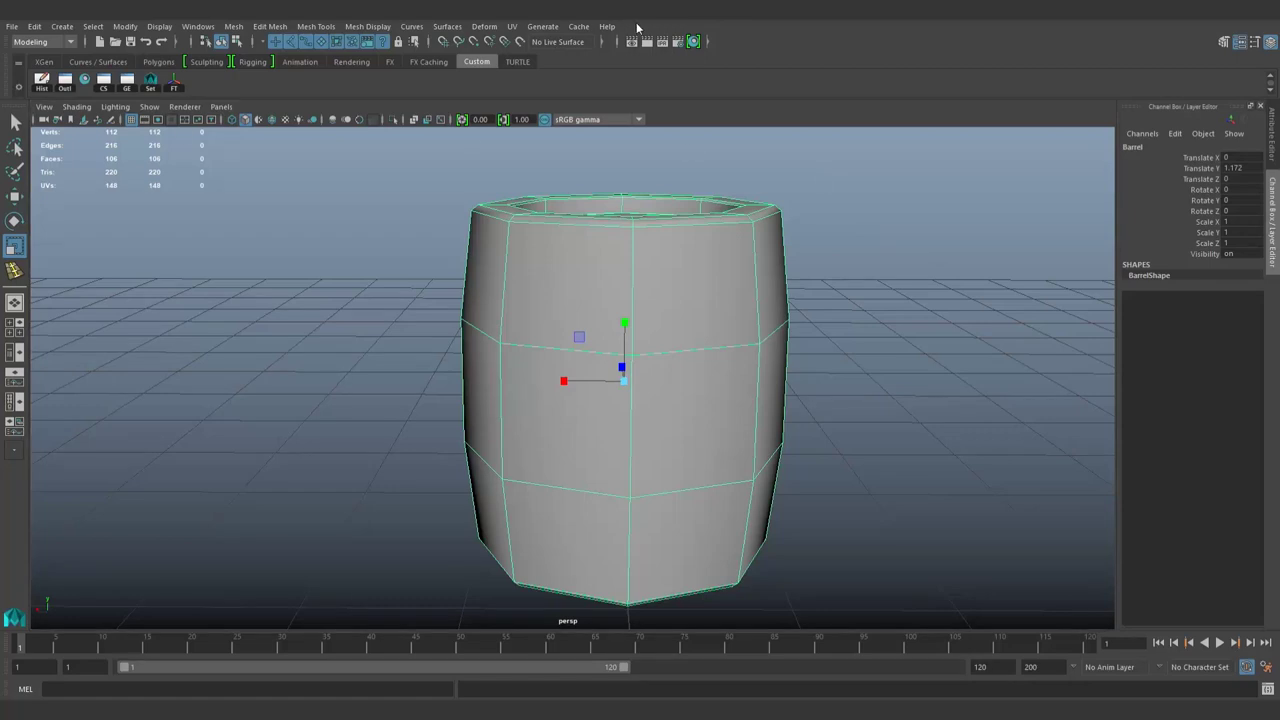
Step: Select the barrel's top and inner rim faces and give them a Y-axis planar UV projection
left_click(931, 303)
left_click(709, 349)
middle_click_drag(263, 354, 648, 260, "alt")
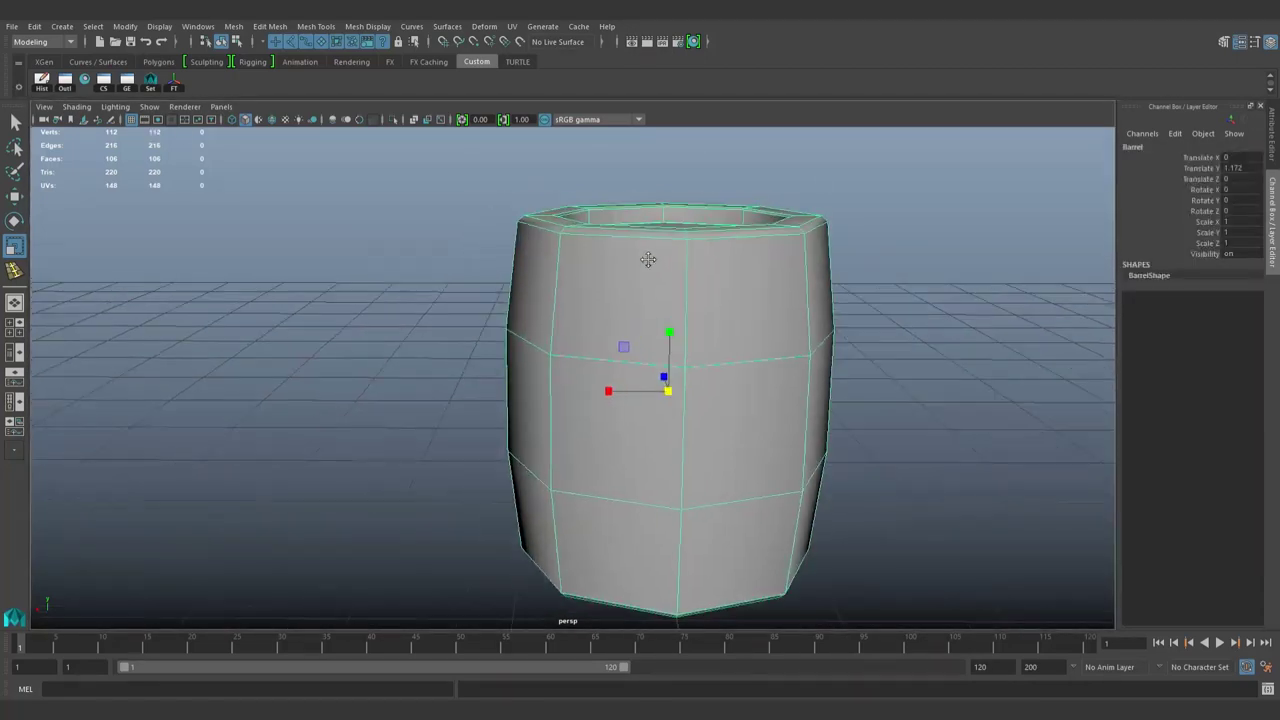
mouse_move(598, 282)
left_mouse_down("alt")
mouse_move(680, 330)
mouse_move(660, 250)
mouse_move(741, 438)
mouse_move(689, 492)
left_mouse_up("alt")
left_click(677, 300)
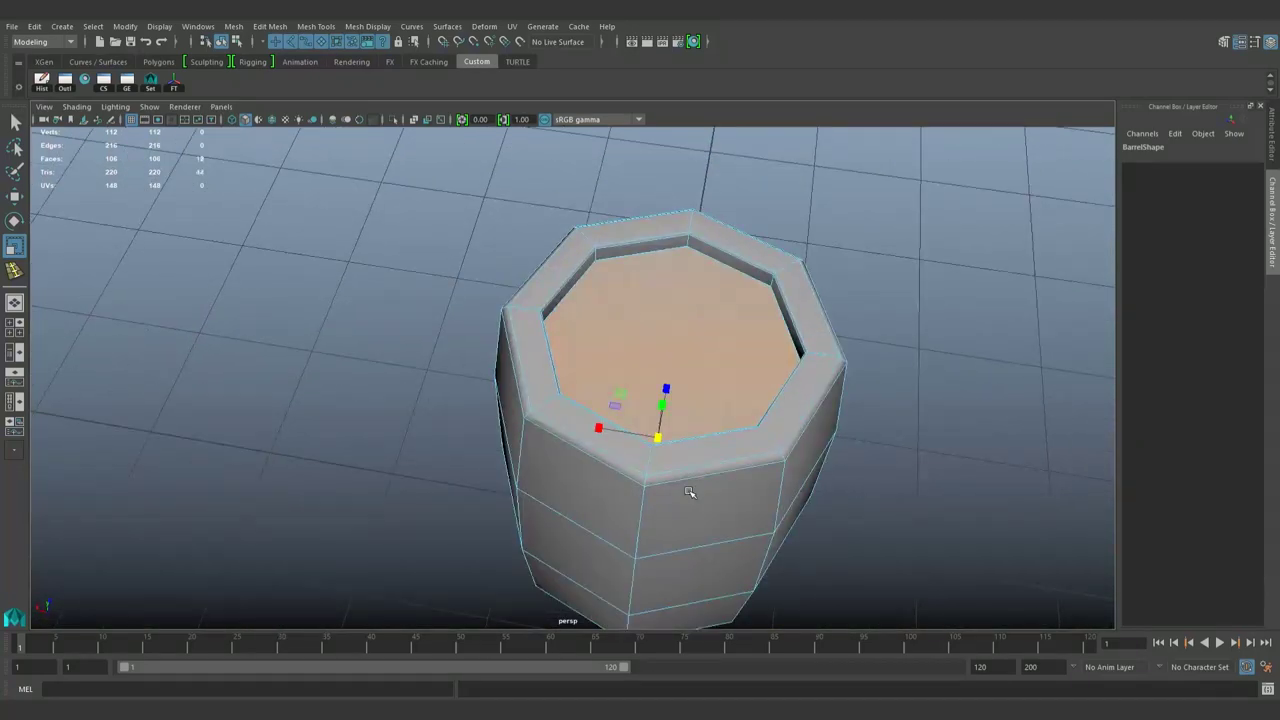
key("shift+period")
key("shift+period")
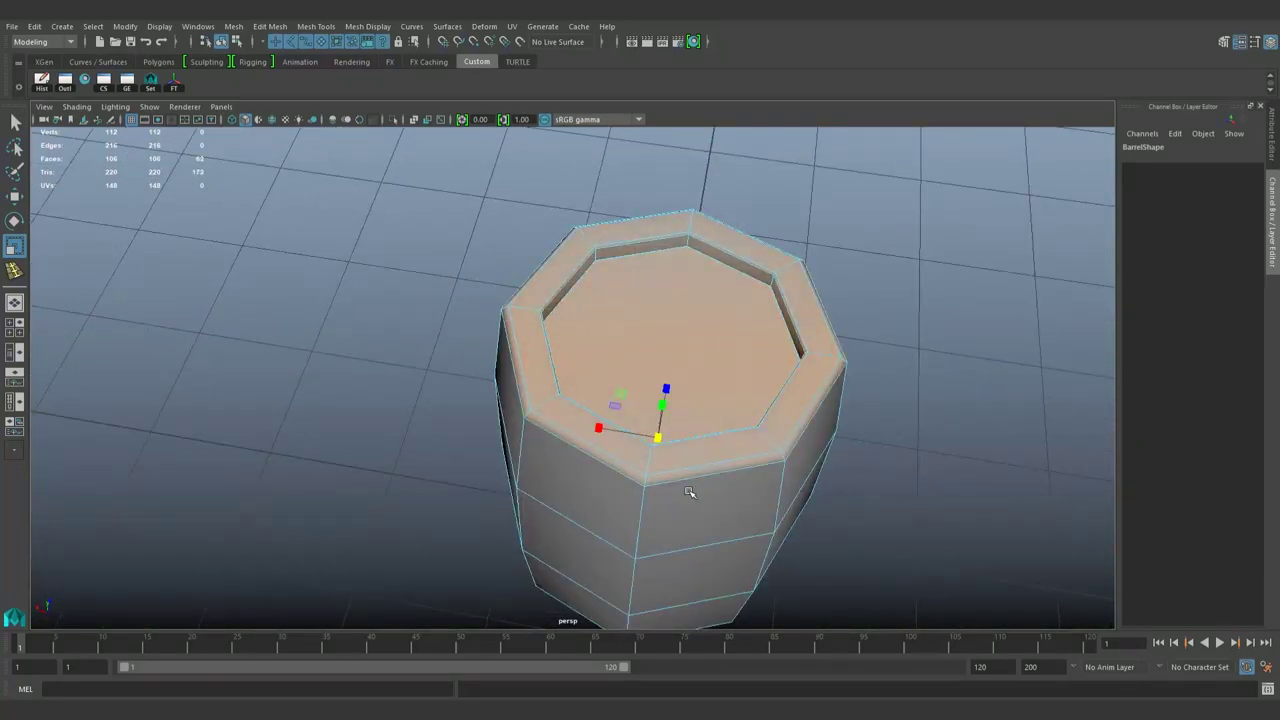
mouse_move(689, 492)
left_mouse_down("alt")
mouse_move(729, 311)
mouse_move(731, 350)
left_mouse_up("alt")
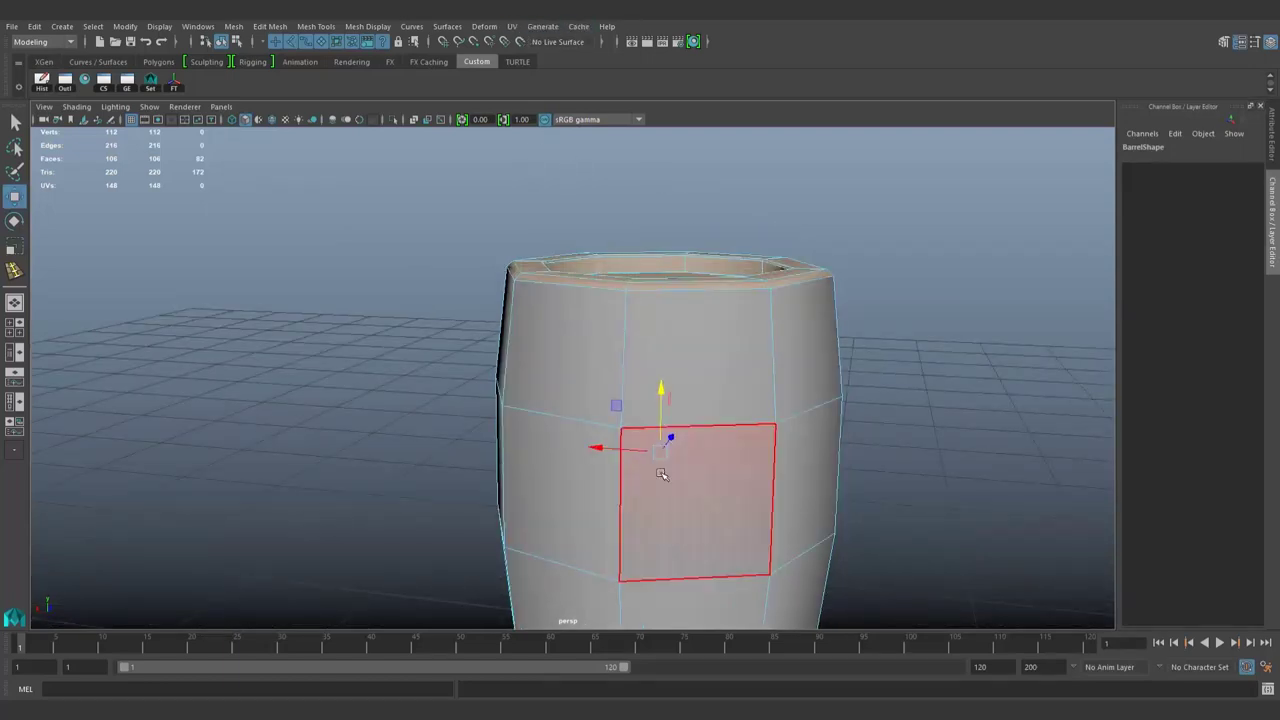
key("shift+p")
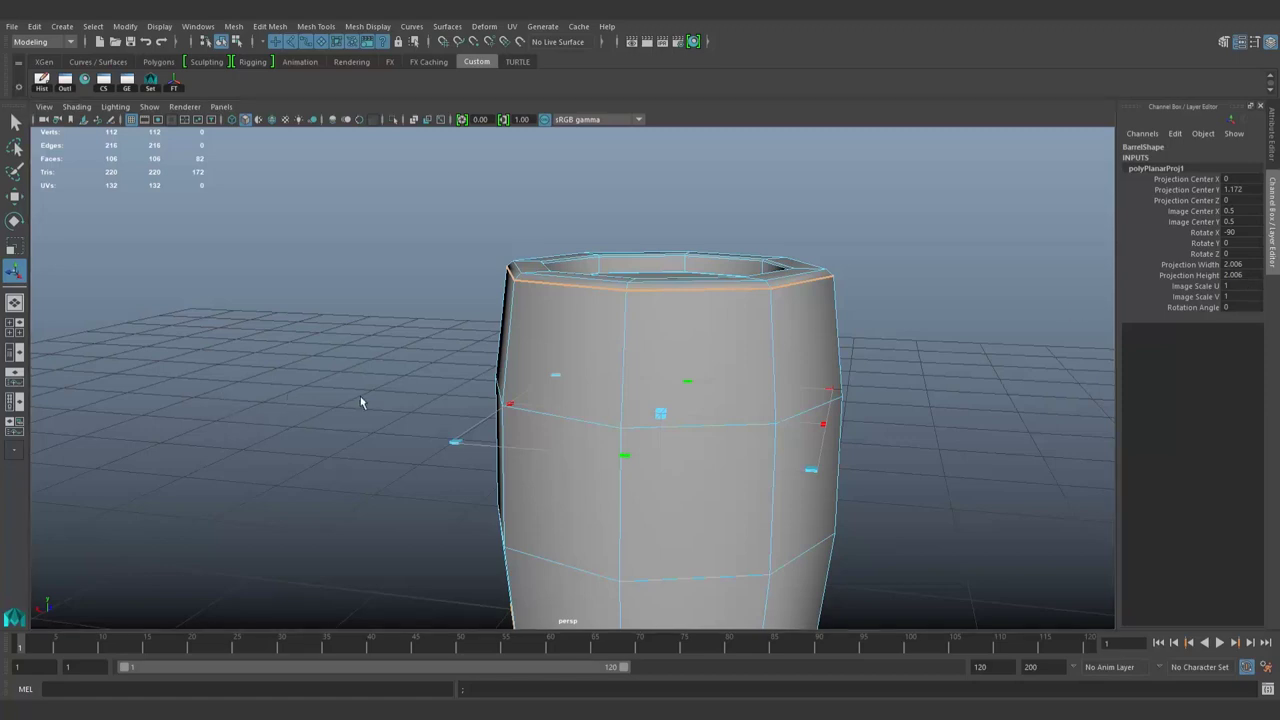
Step: Convert the rim faces to UVs, unfold and scale them, then unfold them again
key("ctrl+F12")
left_click(149, 82)
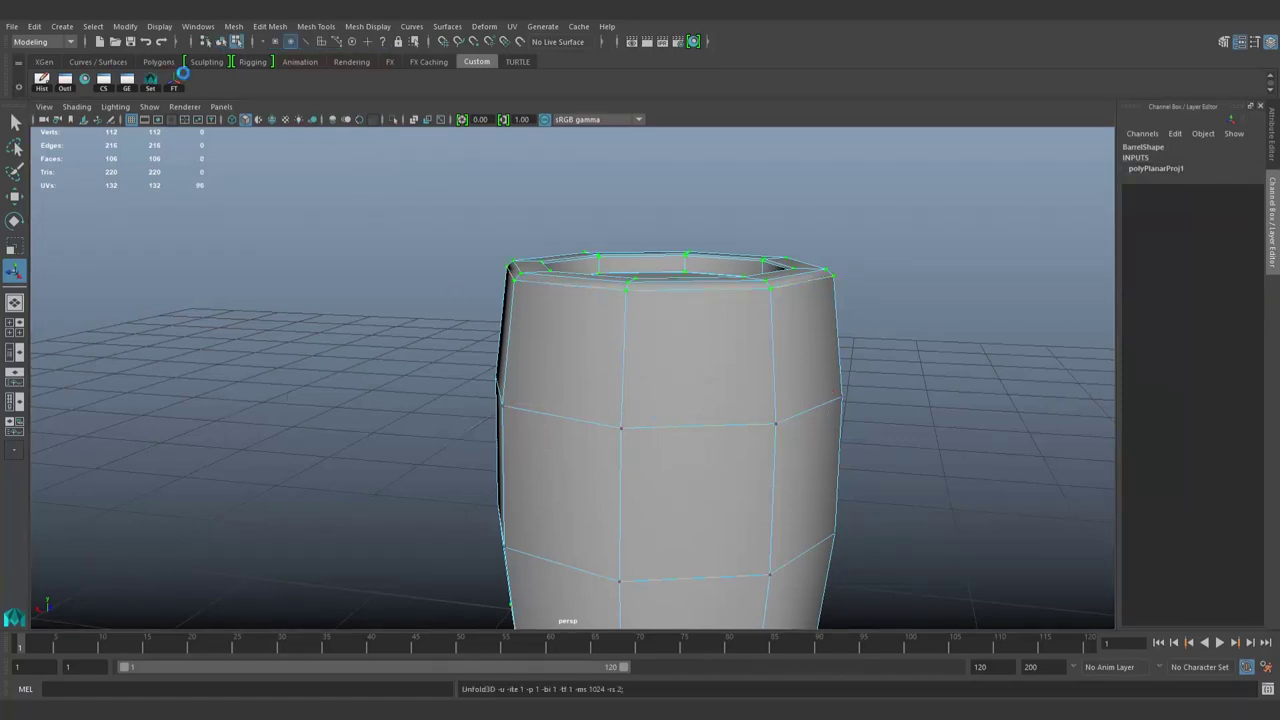
key("ctrl+z")
key("r")
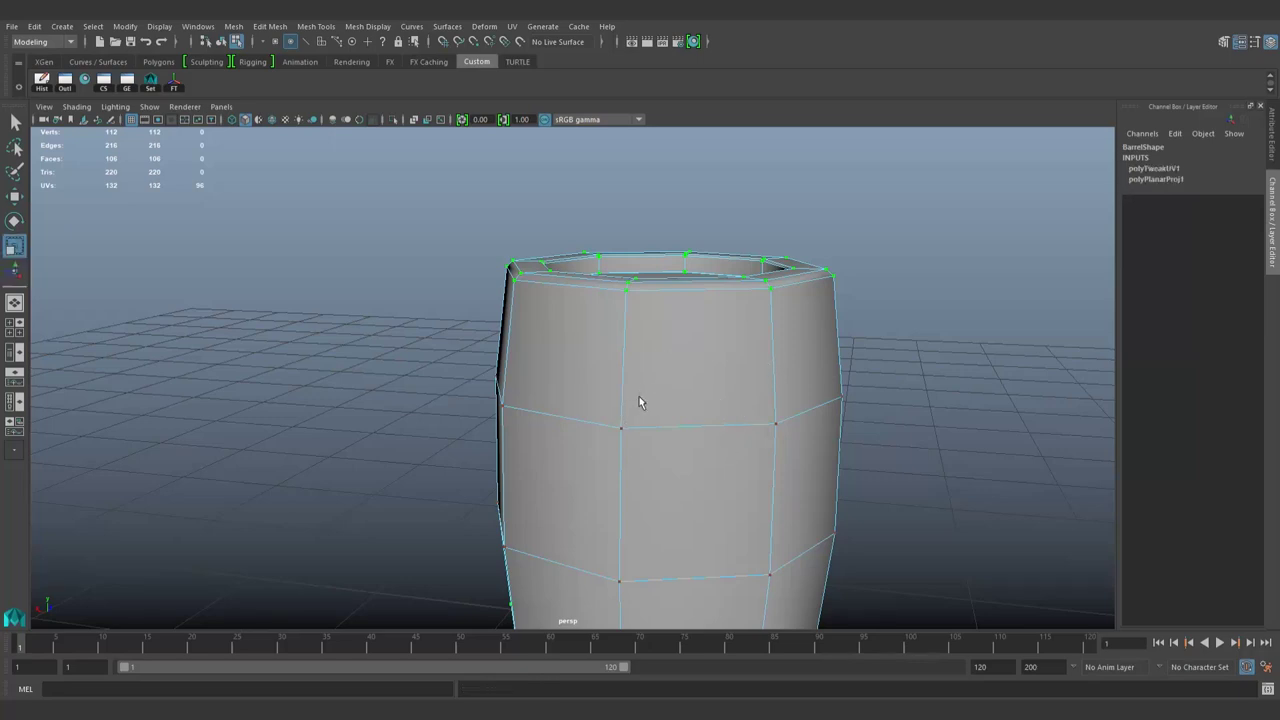
key("ctrl+z")
key("w")
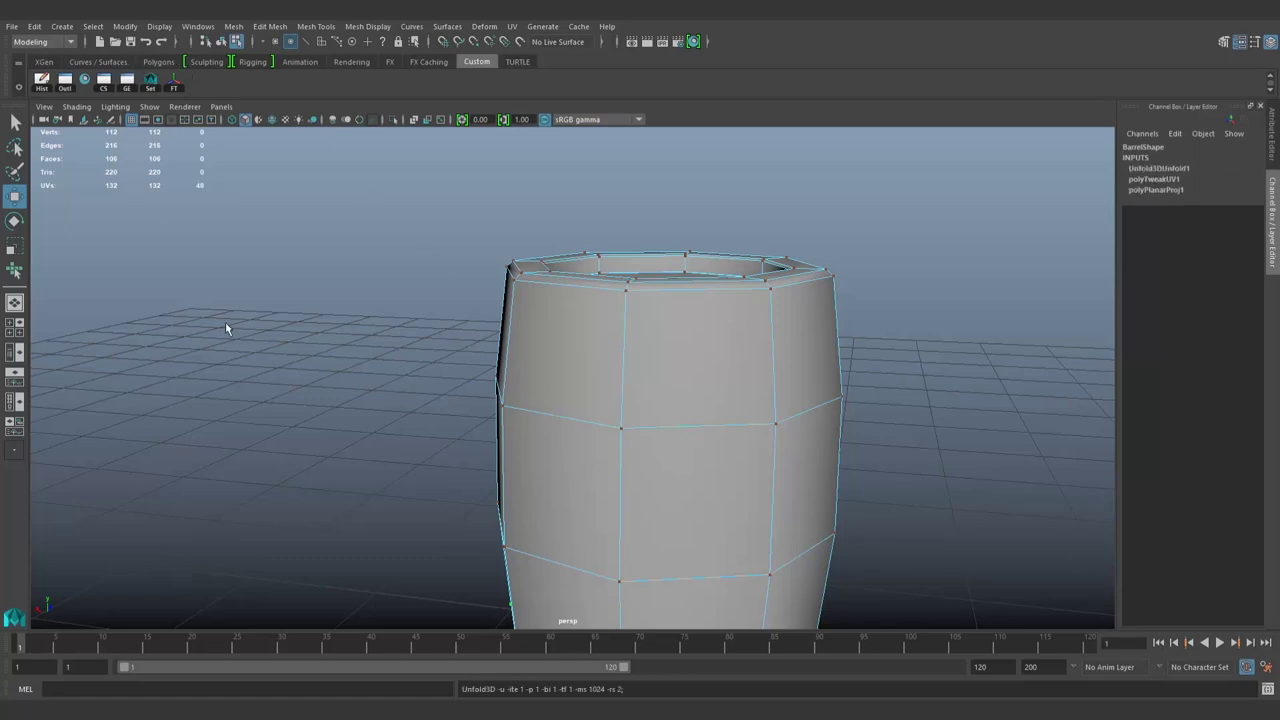
left_click(862, 417)
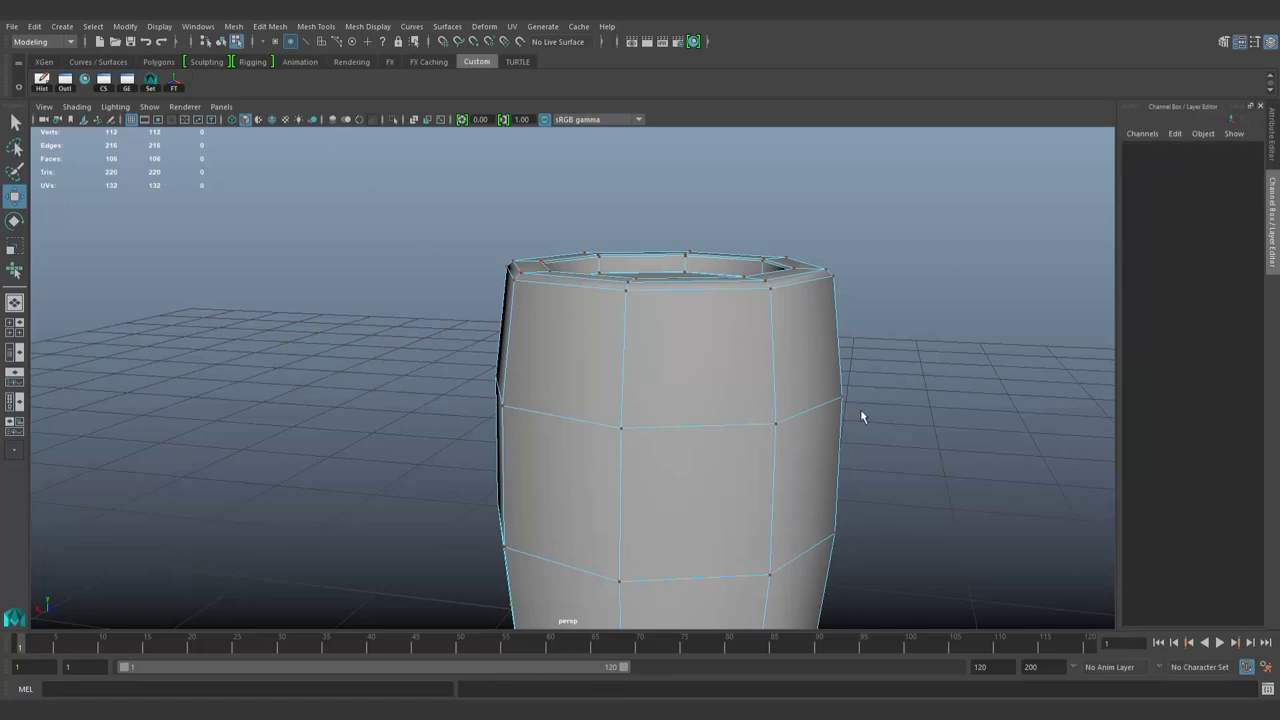
key("ctrl+z")
key("g")
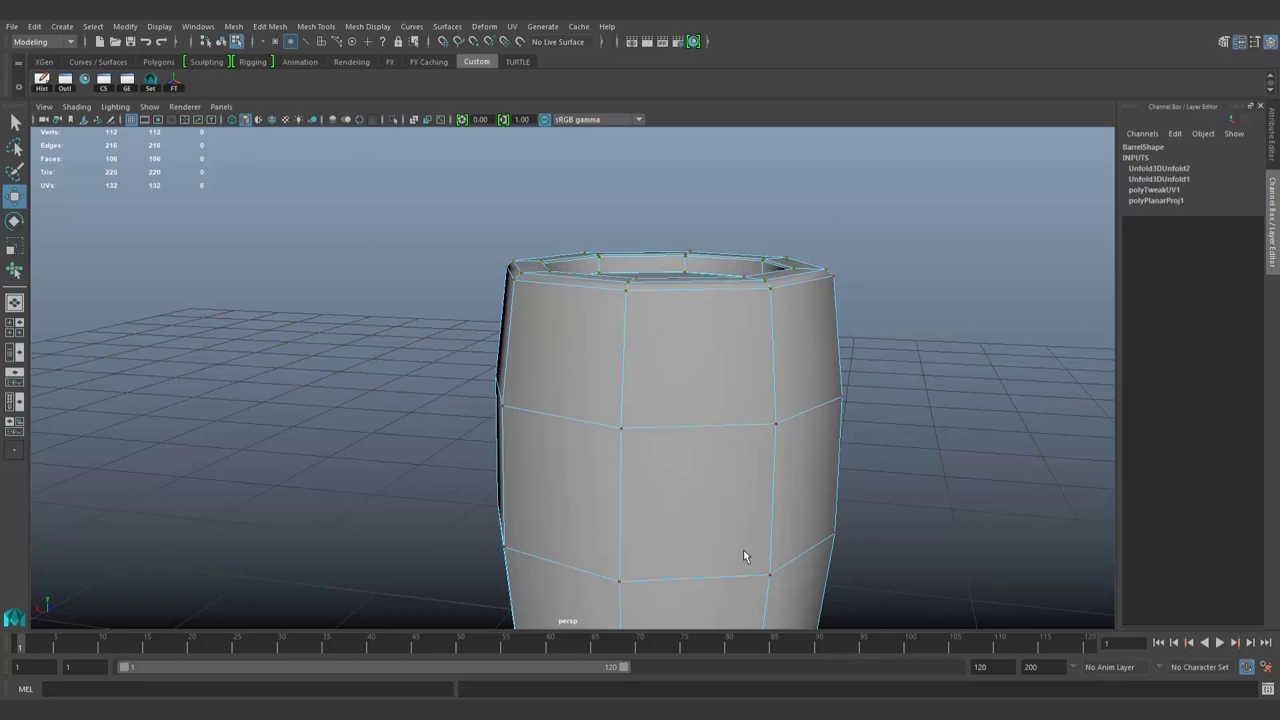
Step: Return to object mode, reselect the barrel and switch to face selection
left_click(845, 376)
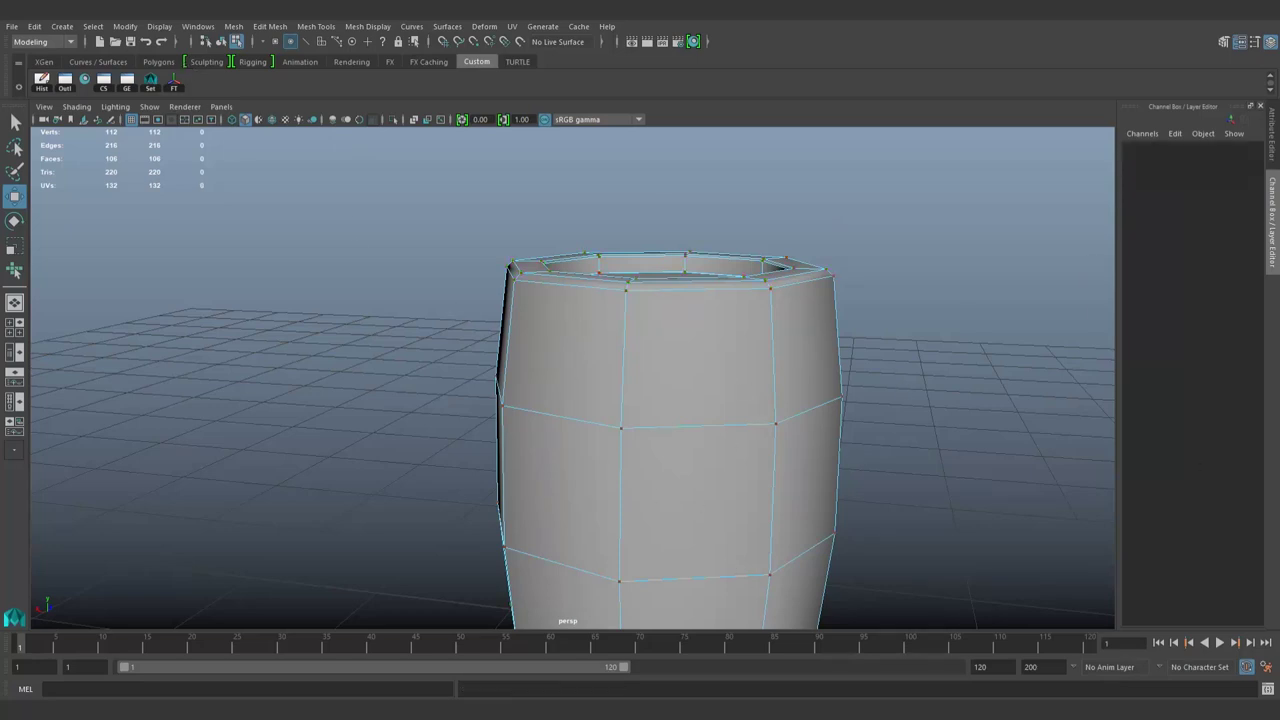
key("F8")
left_click(731, 329)
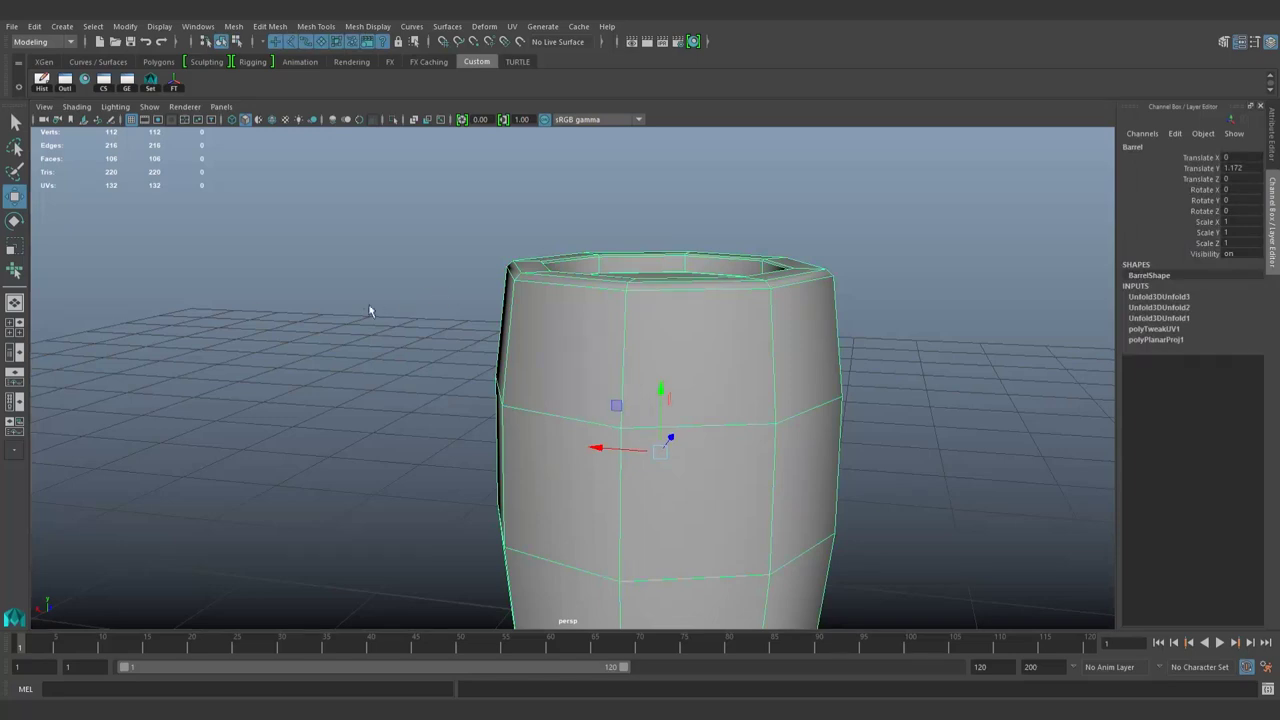
key("F11")
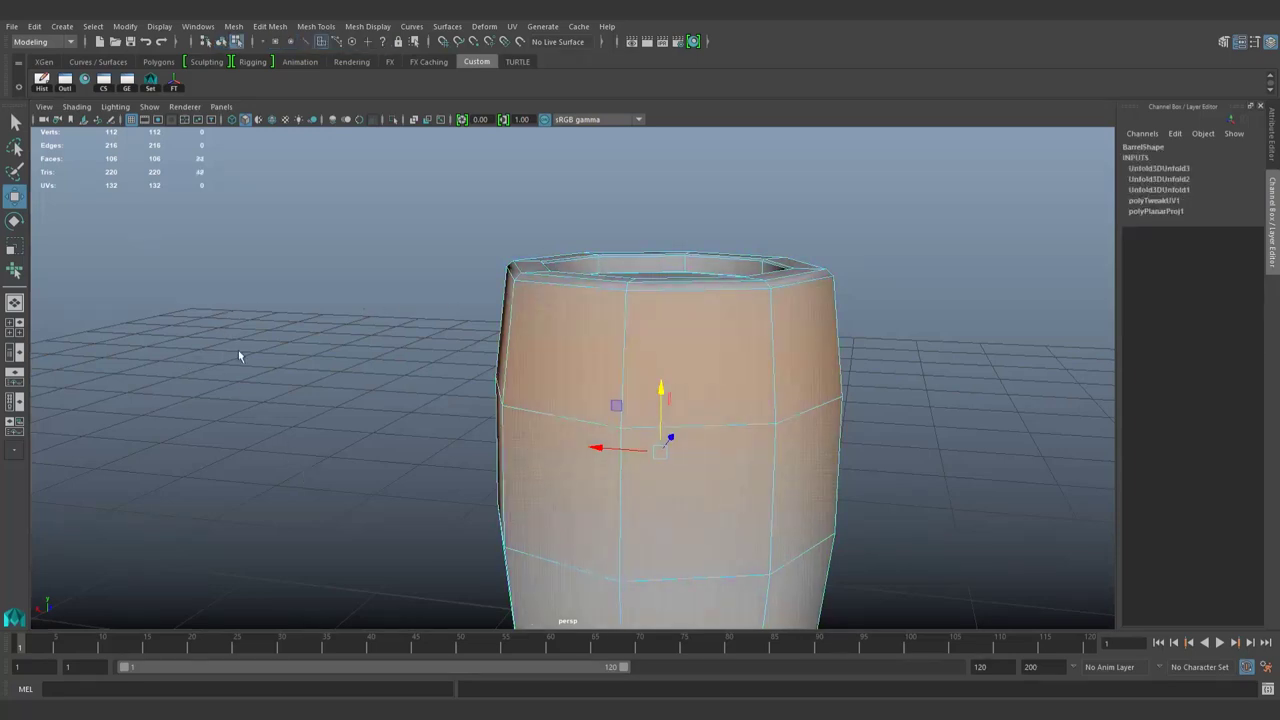
Step: Select the barrel's side UVs and unfold them with Unfold3D
key("F12")
right_click_drag(252, 260, 133, 181, "shift")
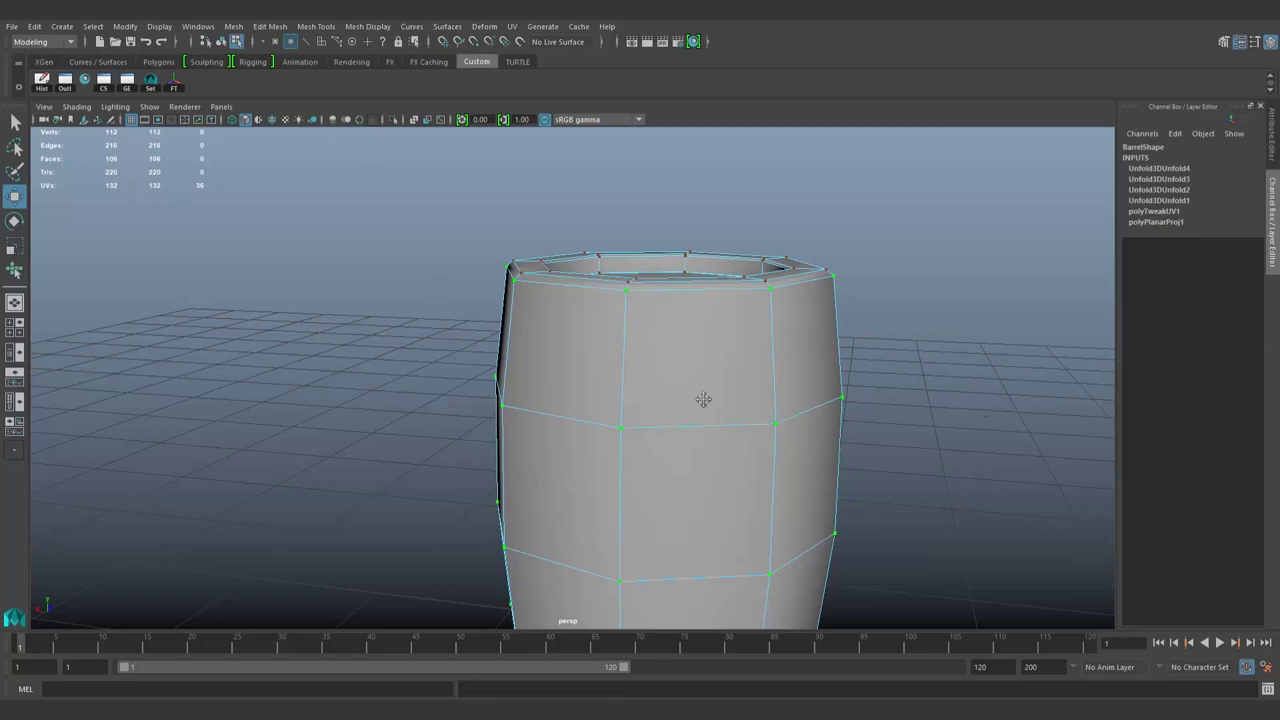
left_click(708, 352)
key("ctrl+z")
key("y")
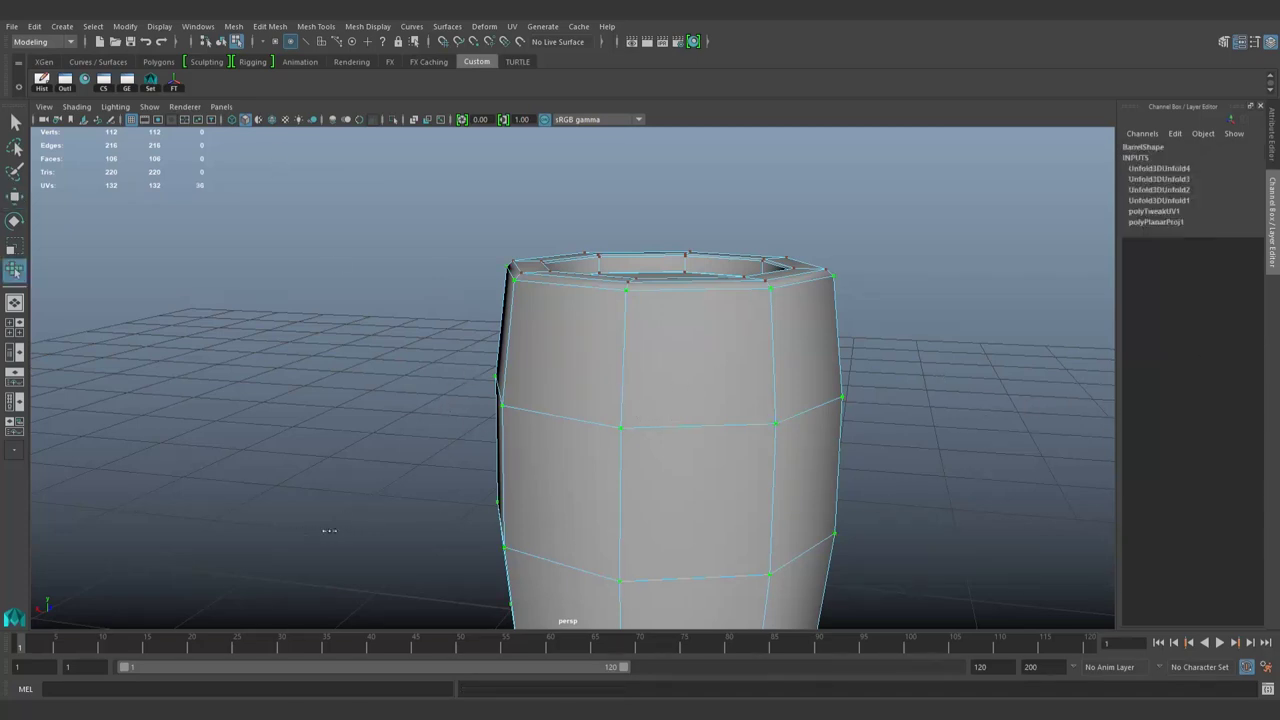
left_click_drag(329, 530, 467, 534)
Step: Tweak the side UV shells by moving, rotating and scaling them
key("r")
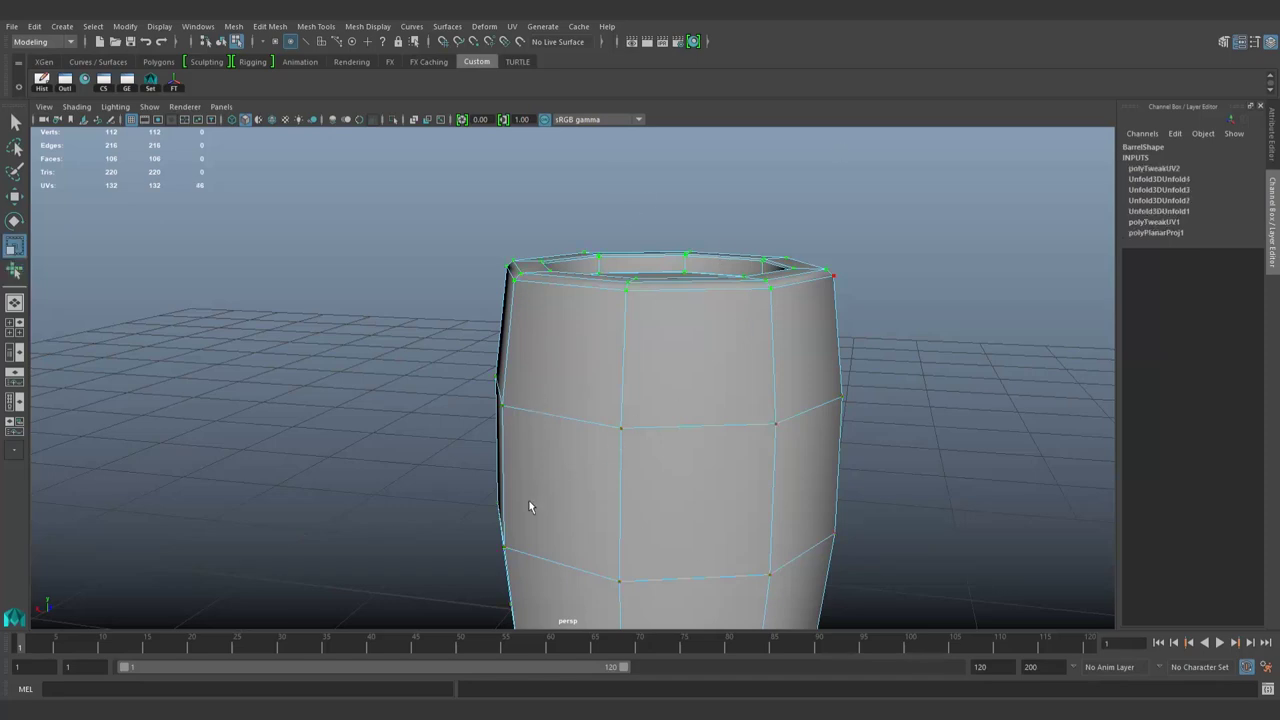
key("w")
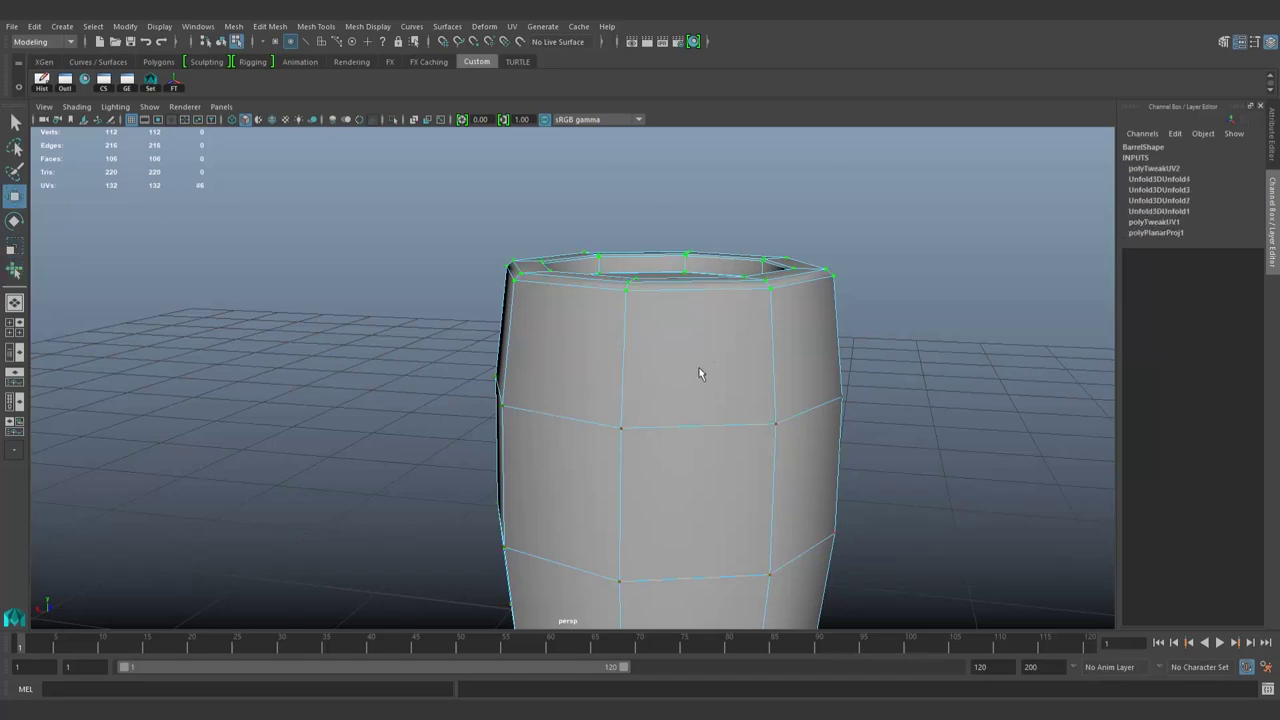
key("e")
key("w")
key("r")
key("e")
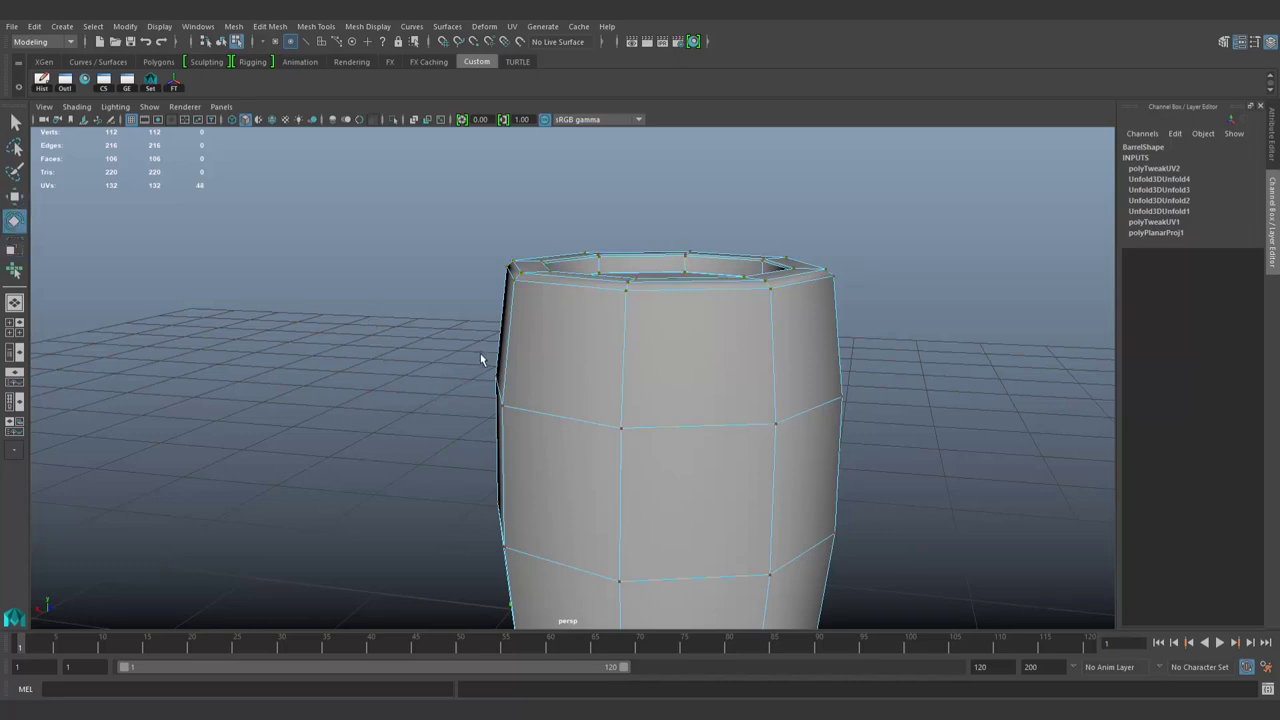
key("r")
key("w")
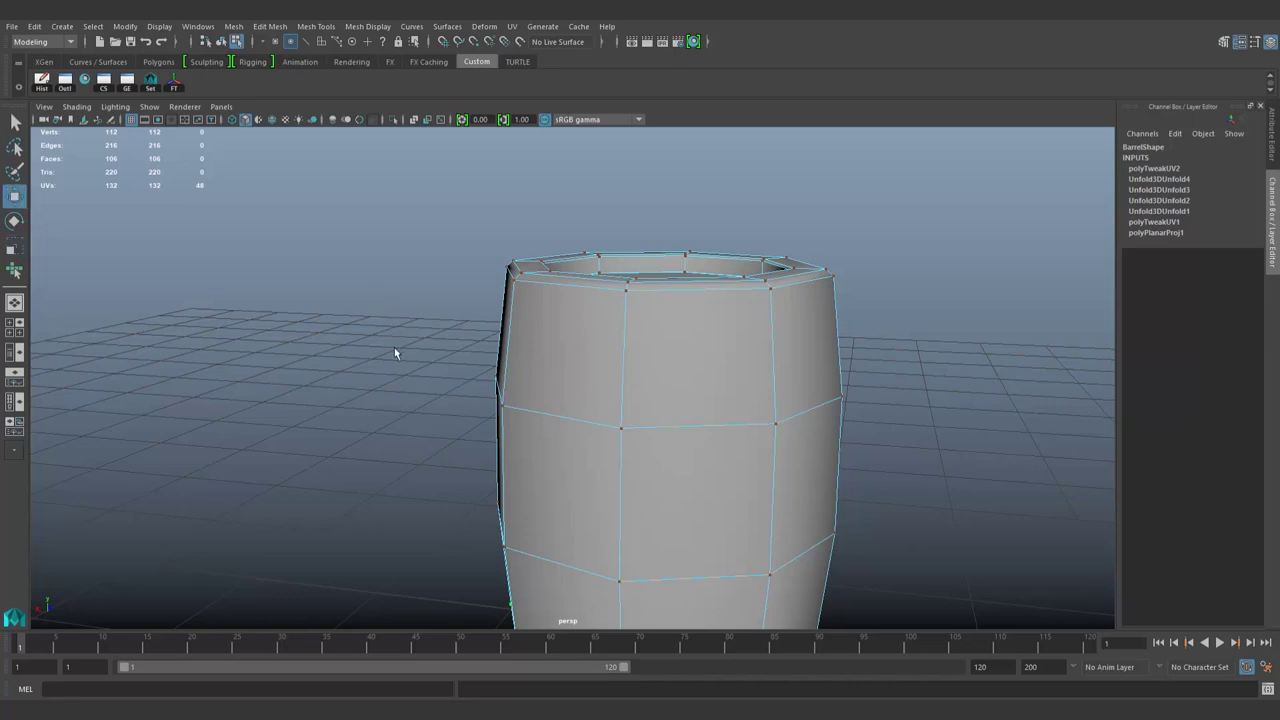
key("r")
key("w")
key("r")
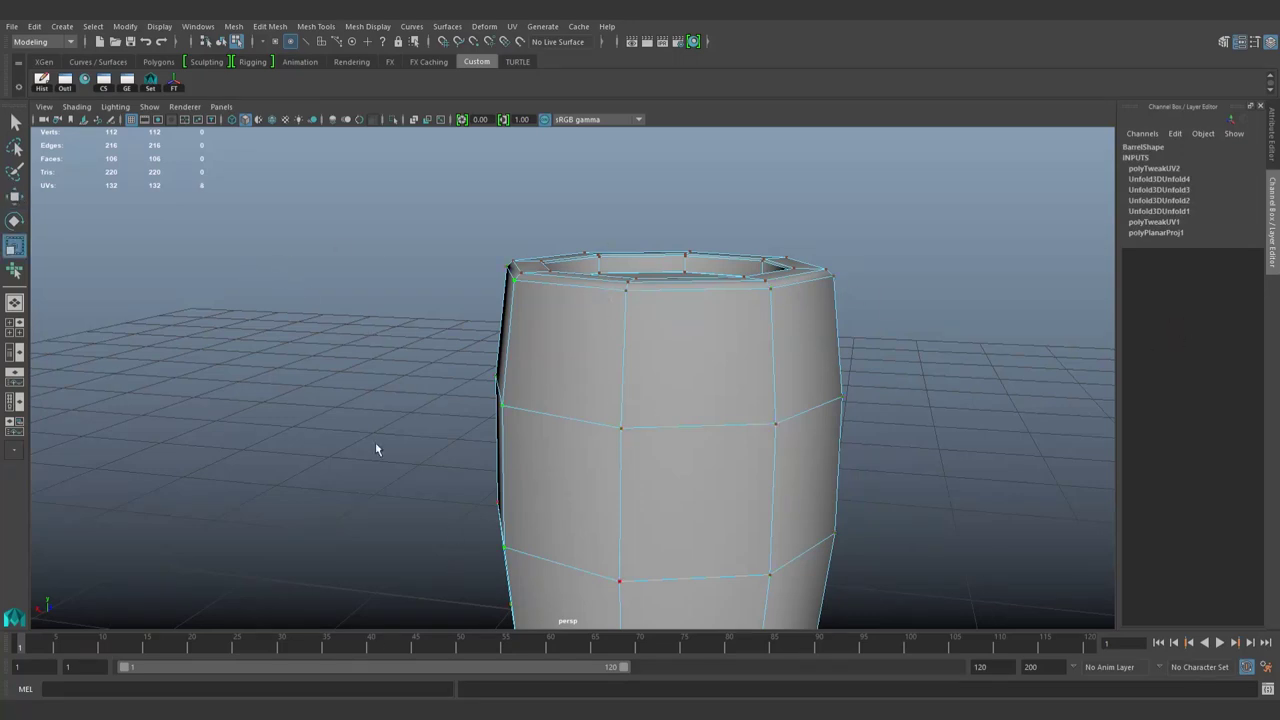
key("y")
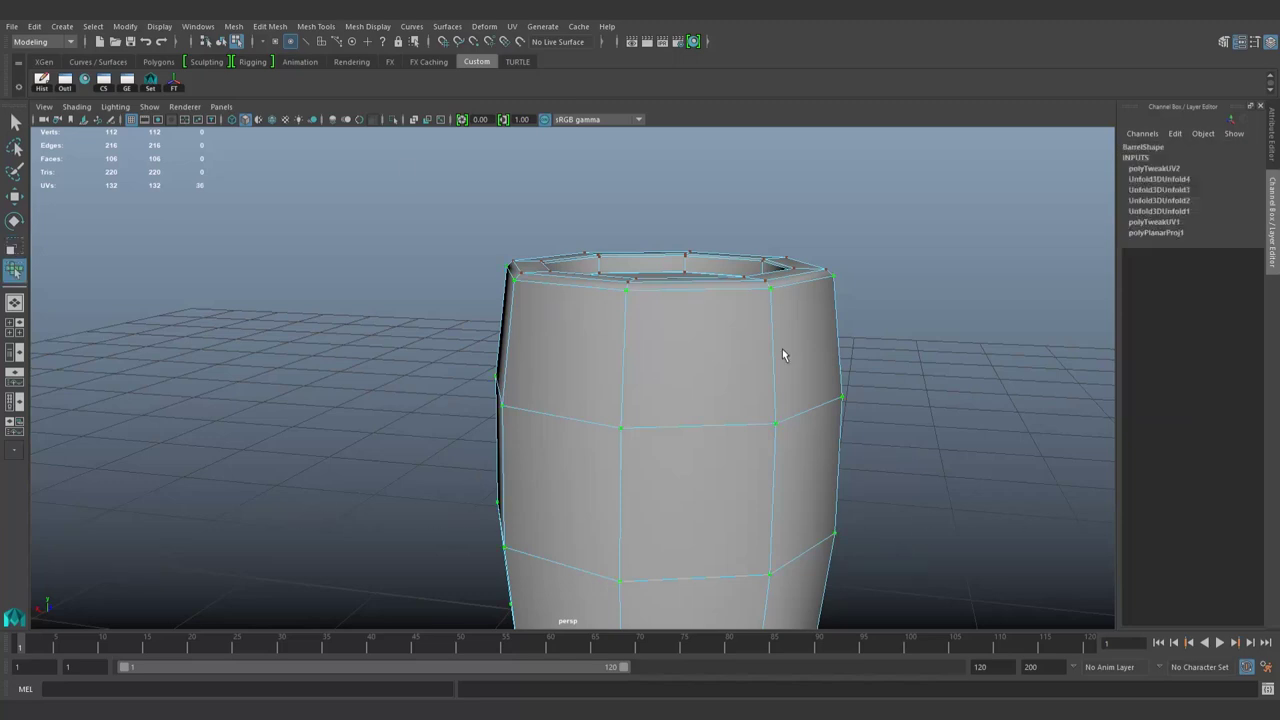
Step: Finish adjusting the side UVs and clear the UV selection
key("w")
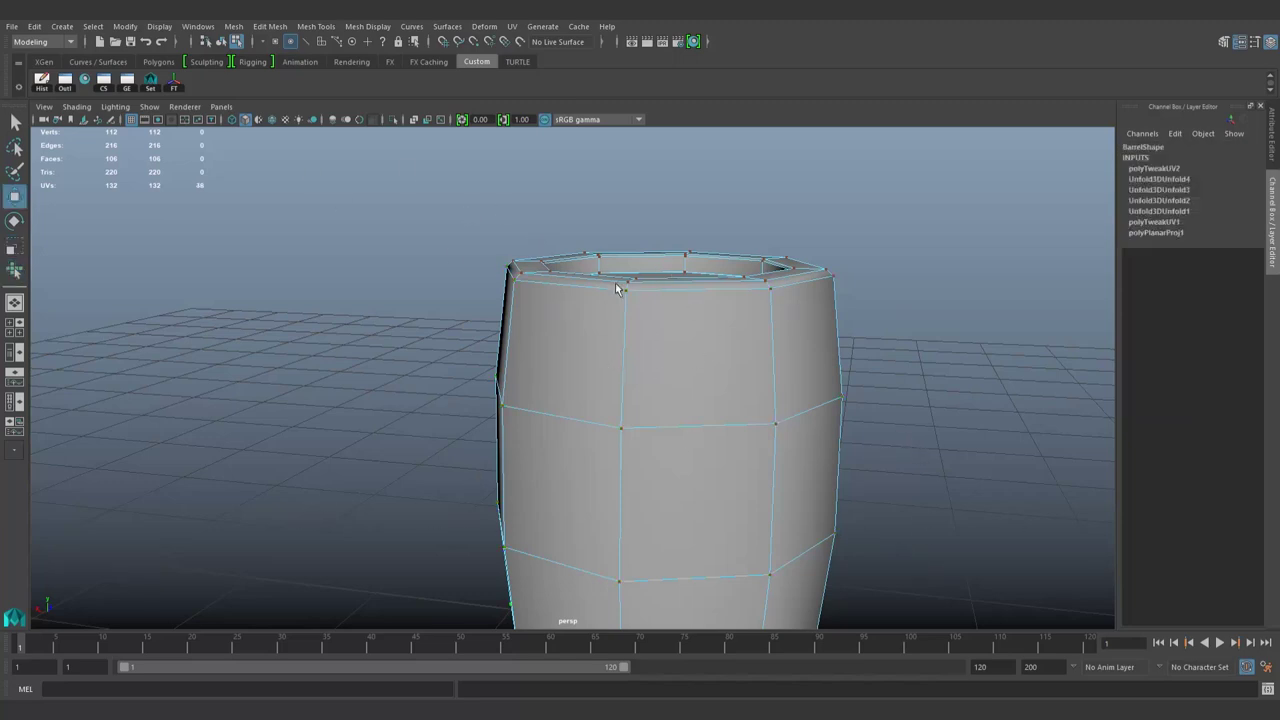
key("r")
left_click(637, 546)
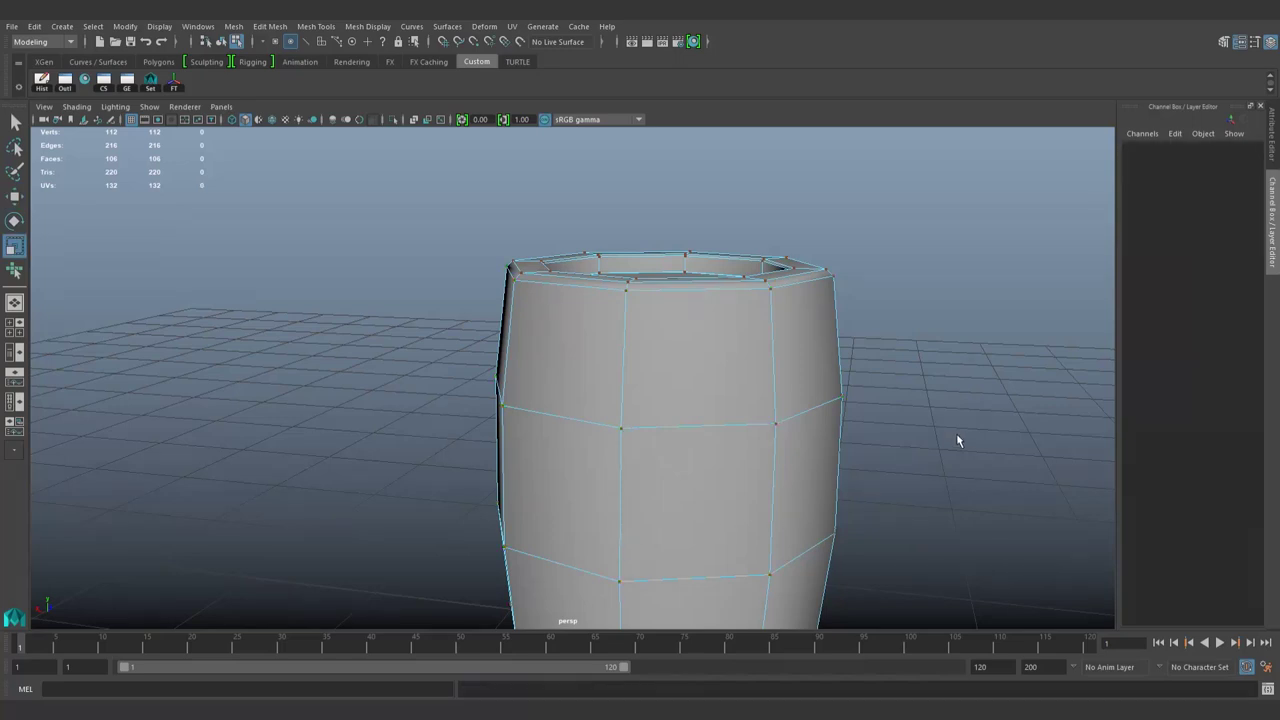
key("ctrl+z")
key("ctrl+z")
key("ctrl+z")
left_click(997, 398)
Step: Select the barrel as an object and delete its construction history
right_click_drag(737, 351, 826, 220)
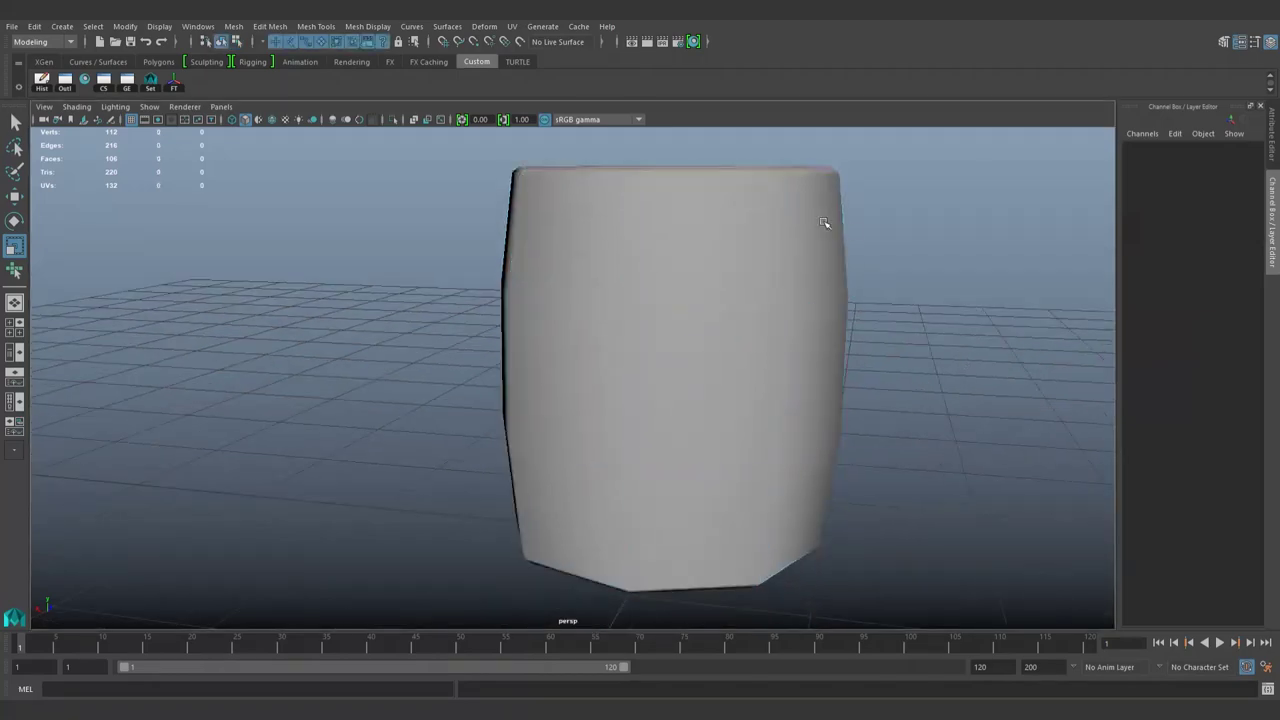
left_click(826, 220)
scroll(803, 374, "down", 5)
left_click_drag(803, 374, 325, 557, "alt")
left_click(41, 80)
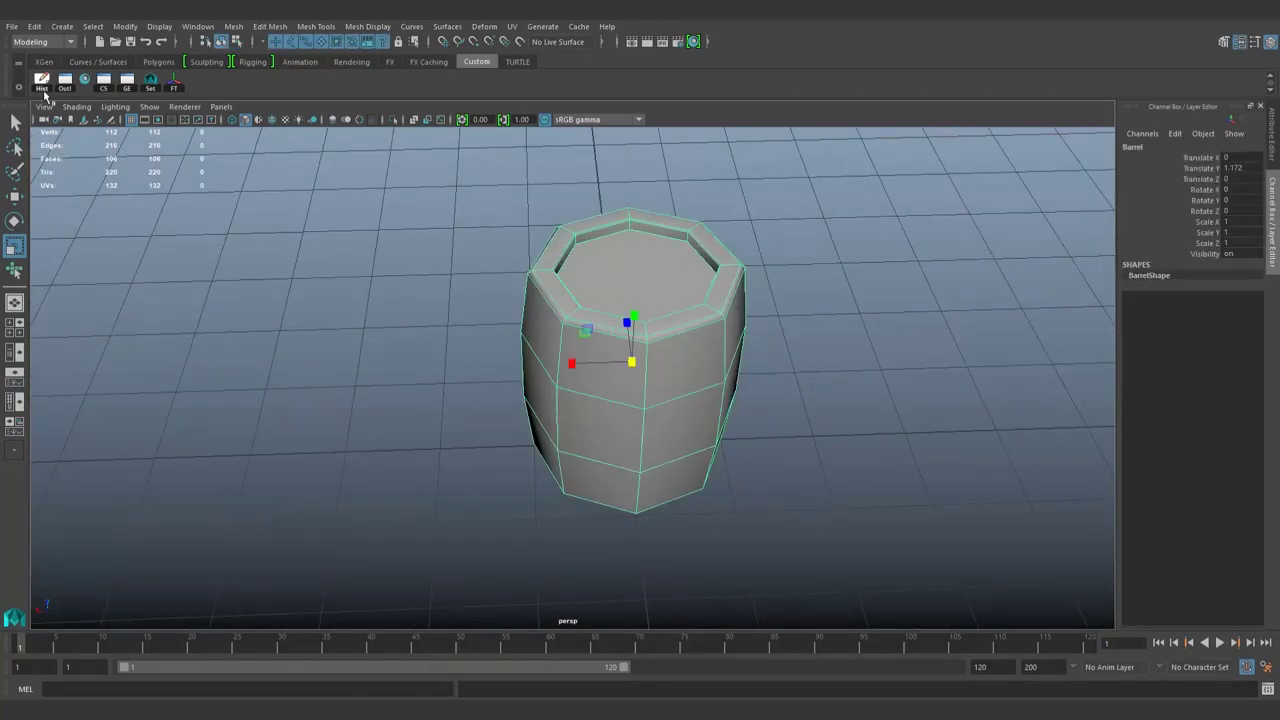
Step: Reselect the barrel, orbit around it and preview it in smooth mode
left_click(894, 300)
left_click_drag(894, 300, 894, 414, "alt")
left_click_drag(600, 470, 600, 371, "alt")
left_click(600, 371)
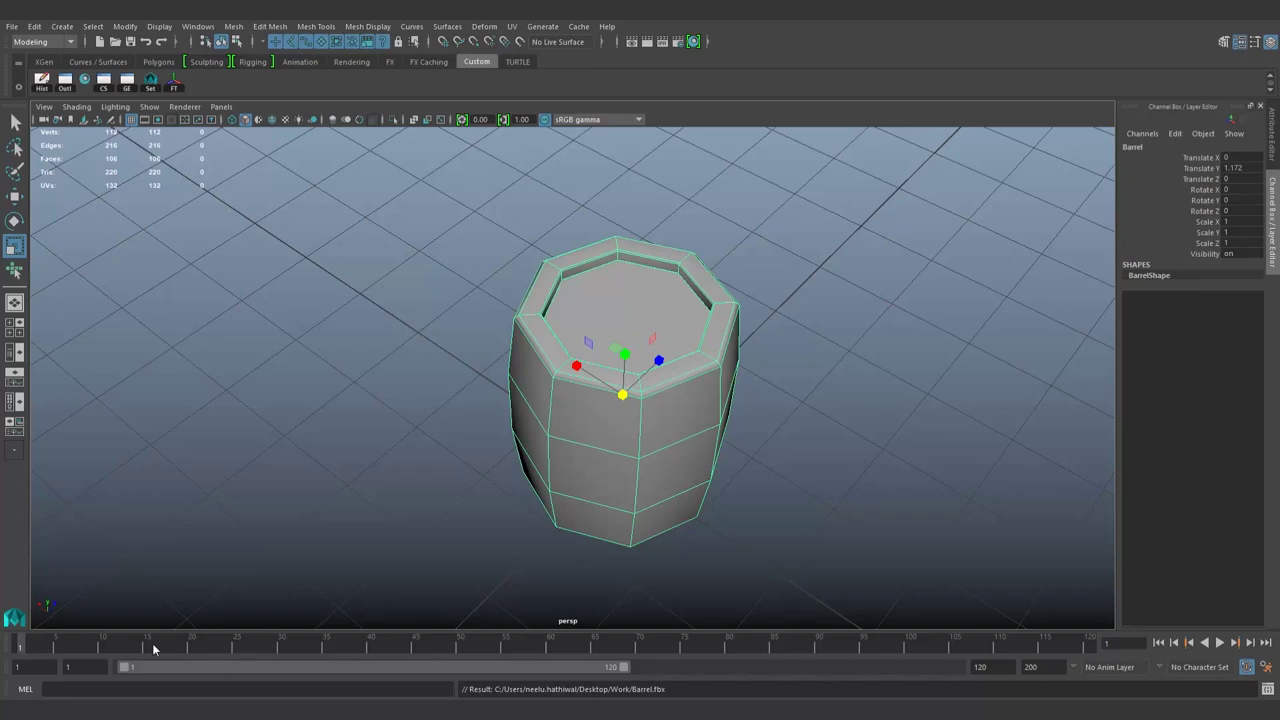
left_click_drag(937, 583, 734, 526, "alt")
key("3")
left_click(754, 476)
scroll(754, 476, "up", 3)
scroll(754, 478, "up", 2)
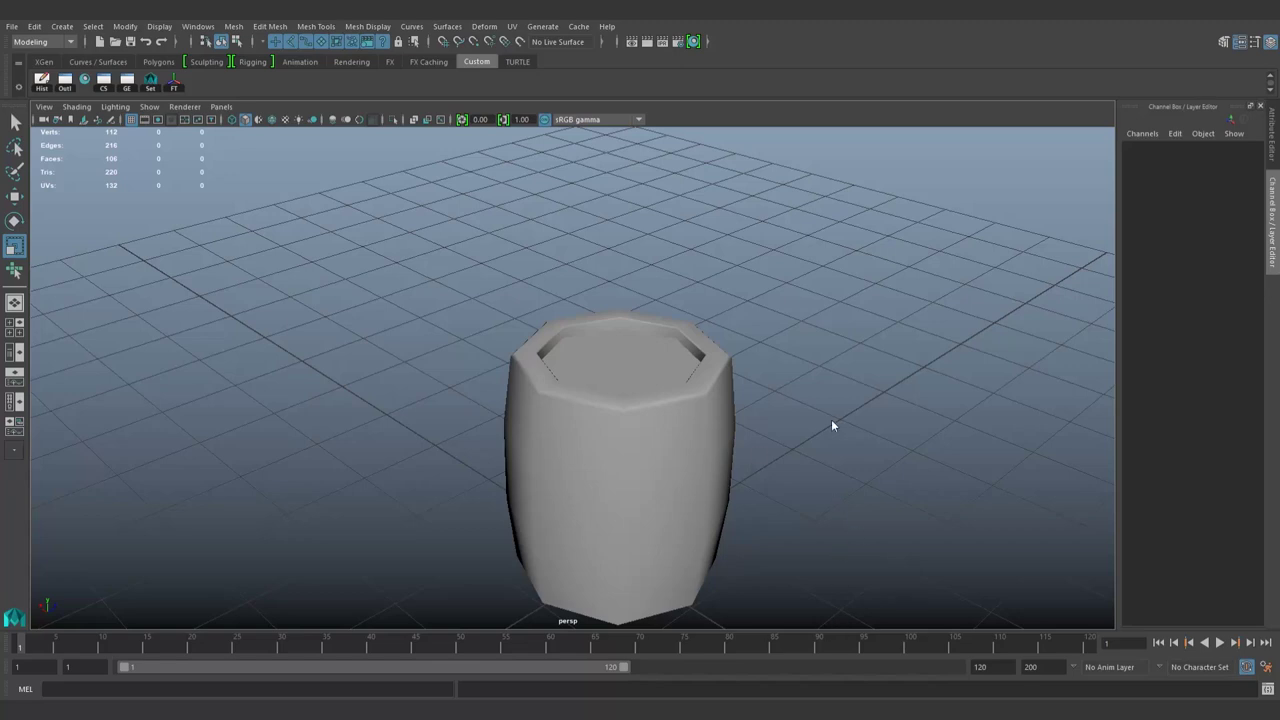
Step: Smooth the barrel into a 1730-vertex rounded mesh and orbit to check it from several angles
left_click_drag(586, 466, 816, 424, "alt")
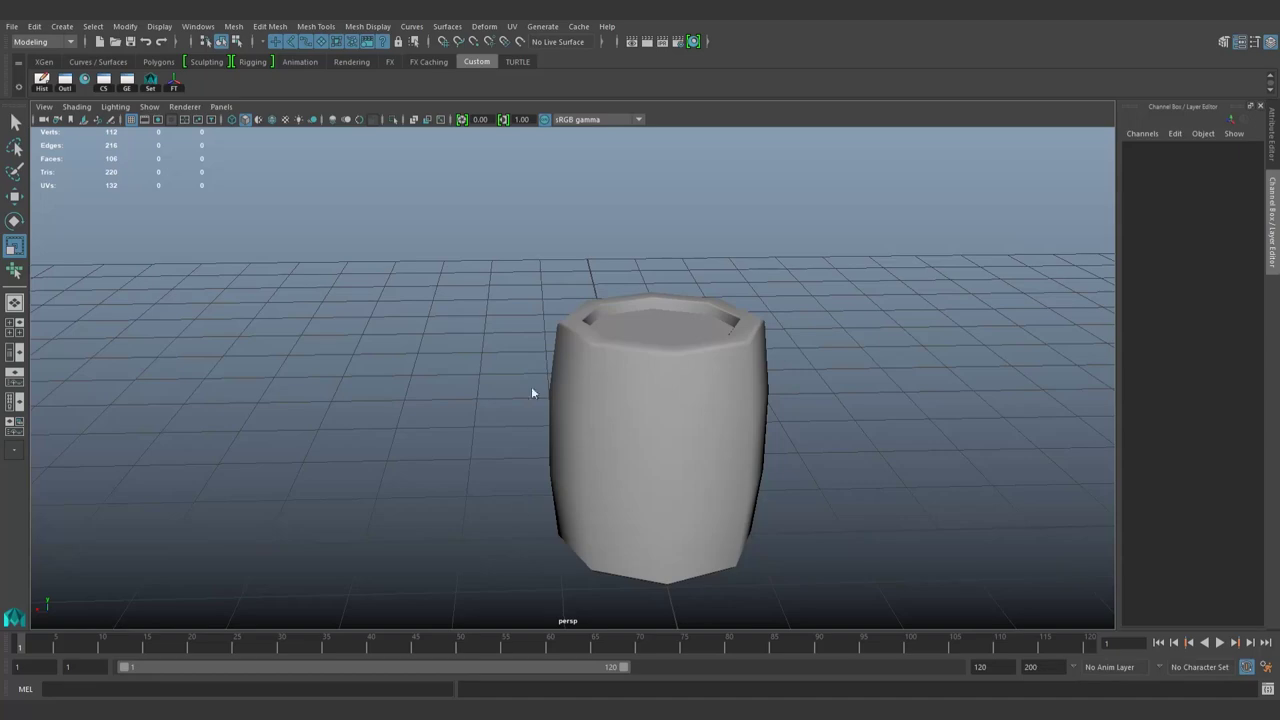
left_click(657, 430)
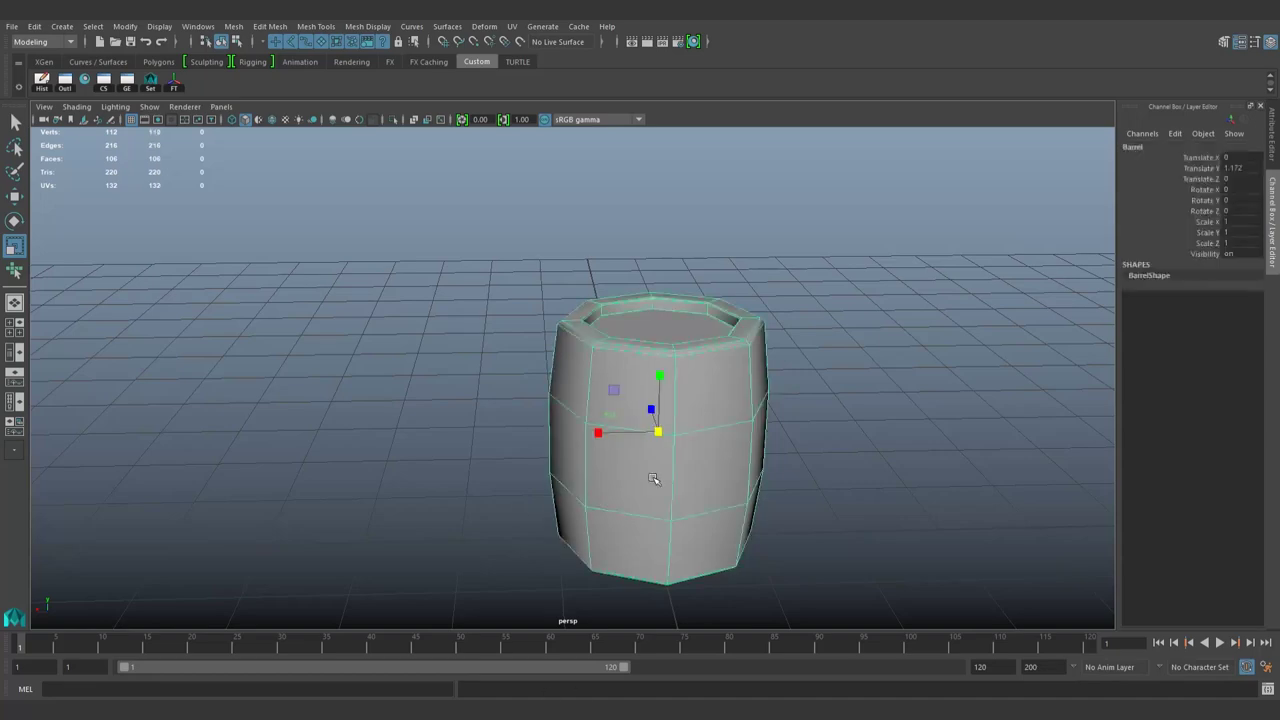
key("3")
mouse_move(776, 380)
left_mouse_down("alt")
mouse_move(810, 566)
mouse_move(697, 471)
left_mouse_up("alt")
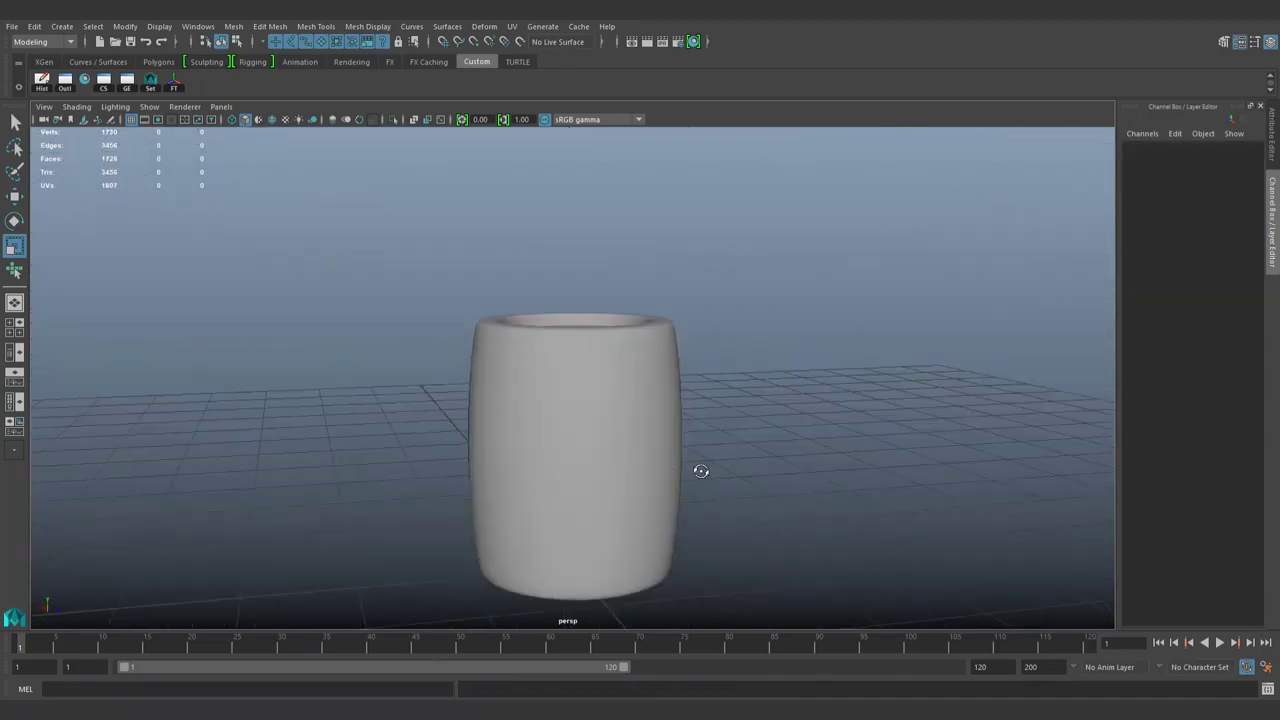
left_click(690, 450)
left_click(791, 434)
left_click_drag(791, 434, 580, 314, "alt")
left_click(580, 314)
left_click(743, 351)
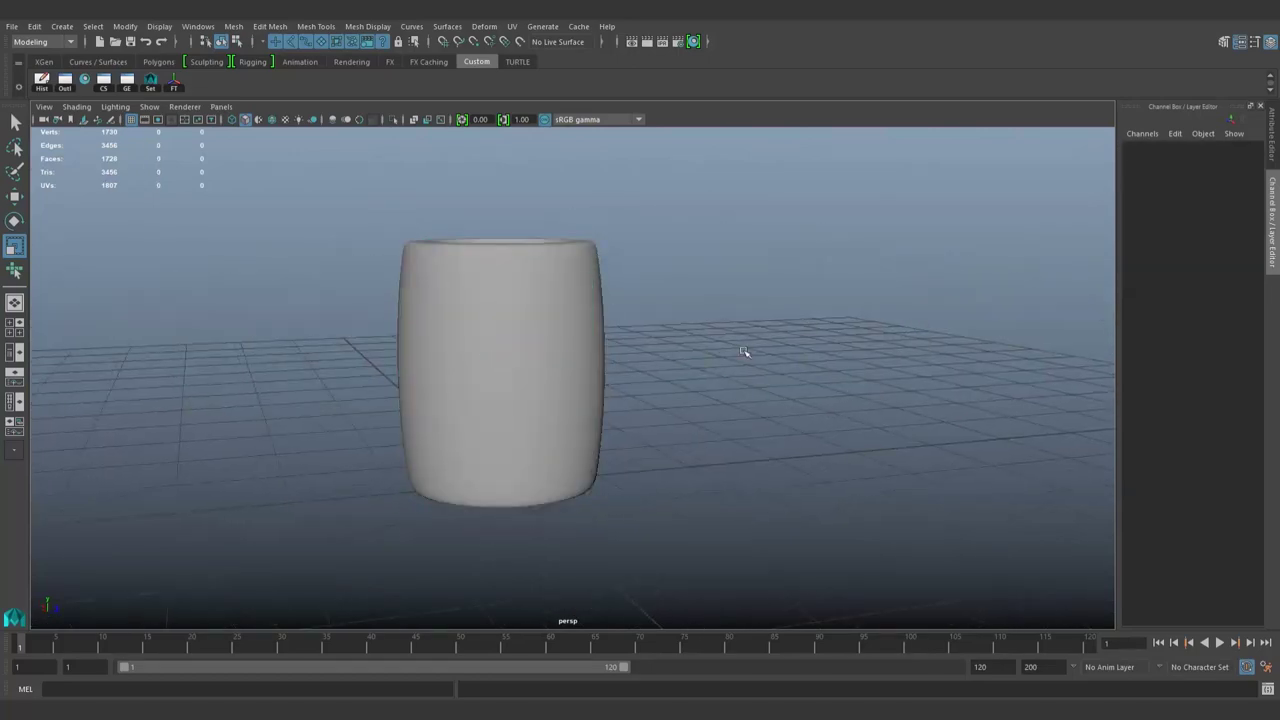
left_click_drag(743, 351, 557, 464, "alt")
left_click(557, 464)
left_click(625, 387)
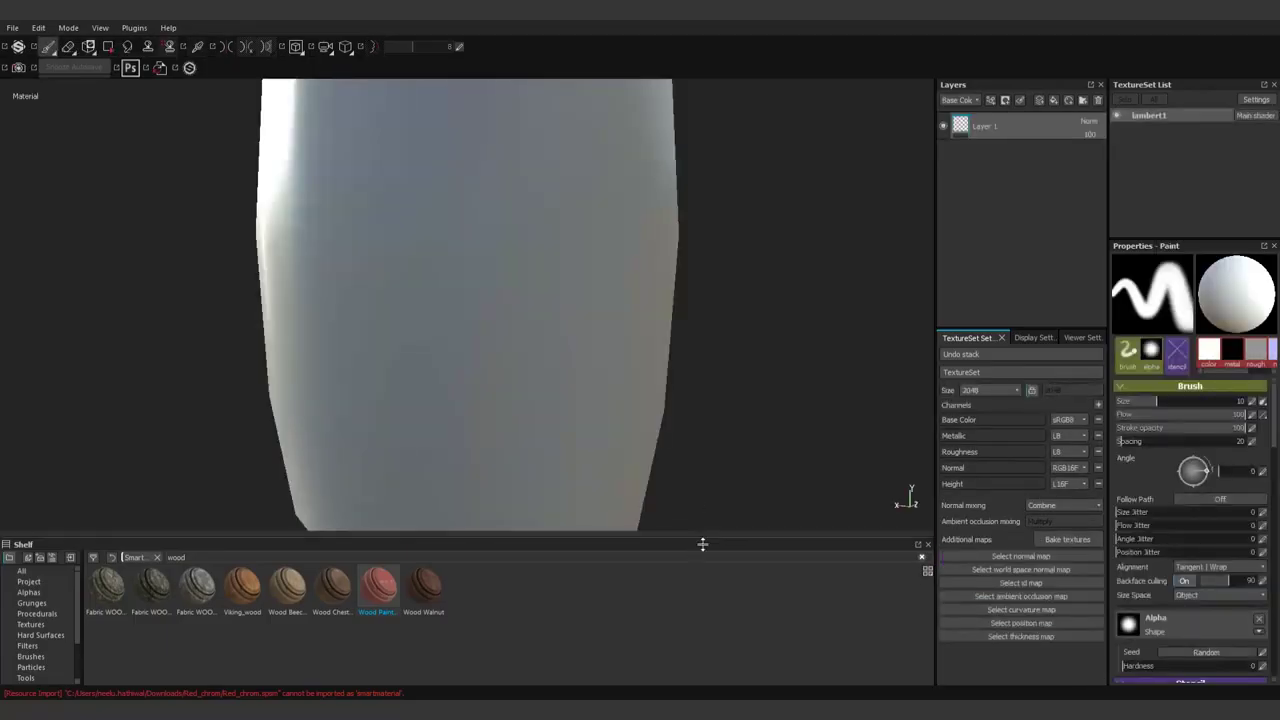
Step: Bake the barrel's normal, world space normal, ambient occlusion and curvature maps
left_click_drag(702, 544, 700, 579)
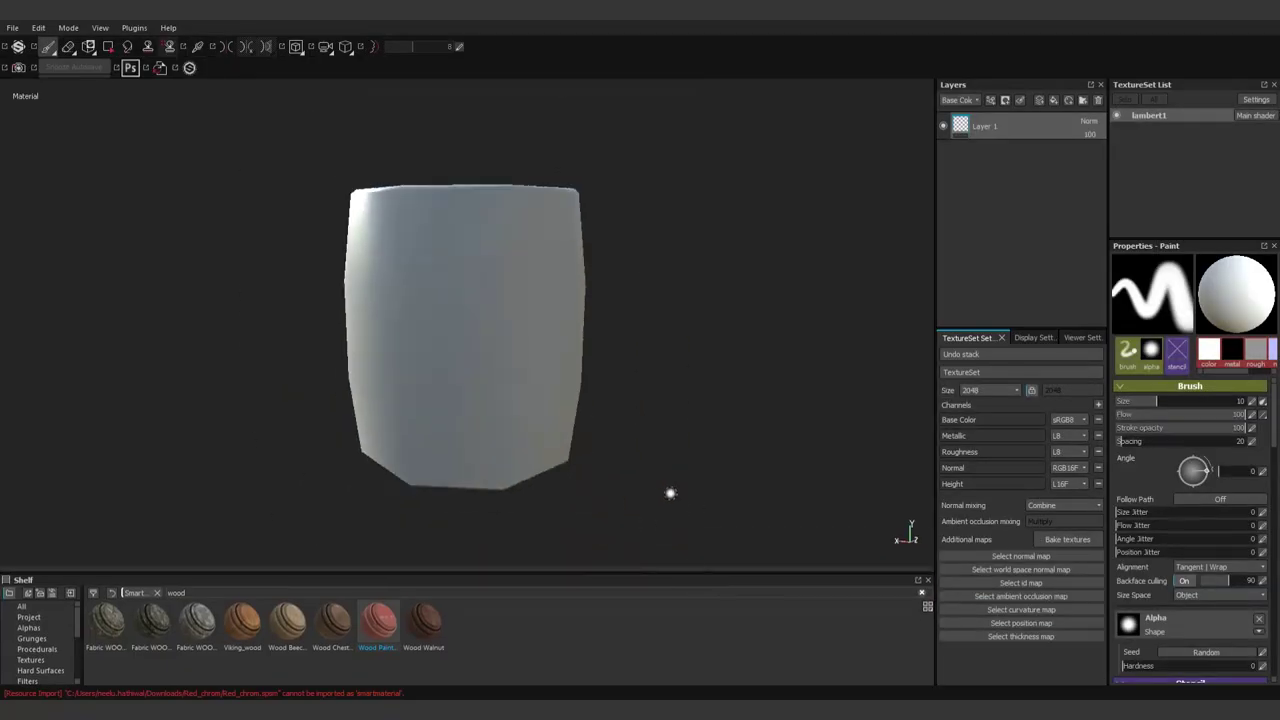
scroll(669, 491, "down", 5)
left_click(1035, 338)
left_click(1072, 337)
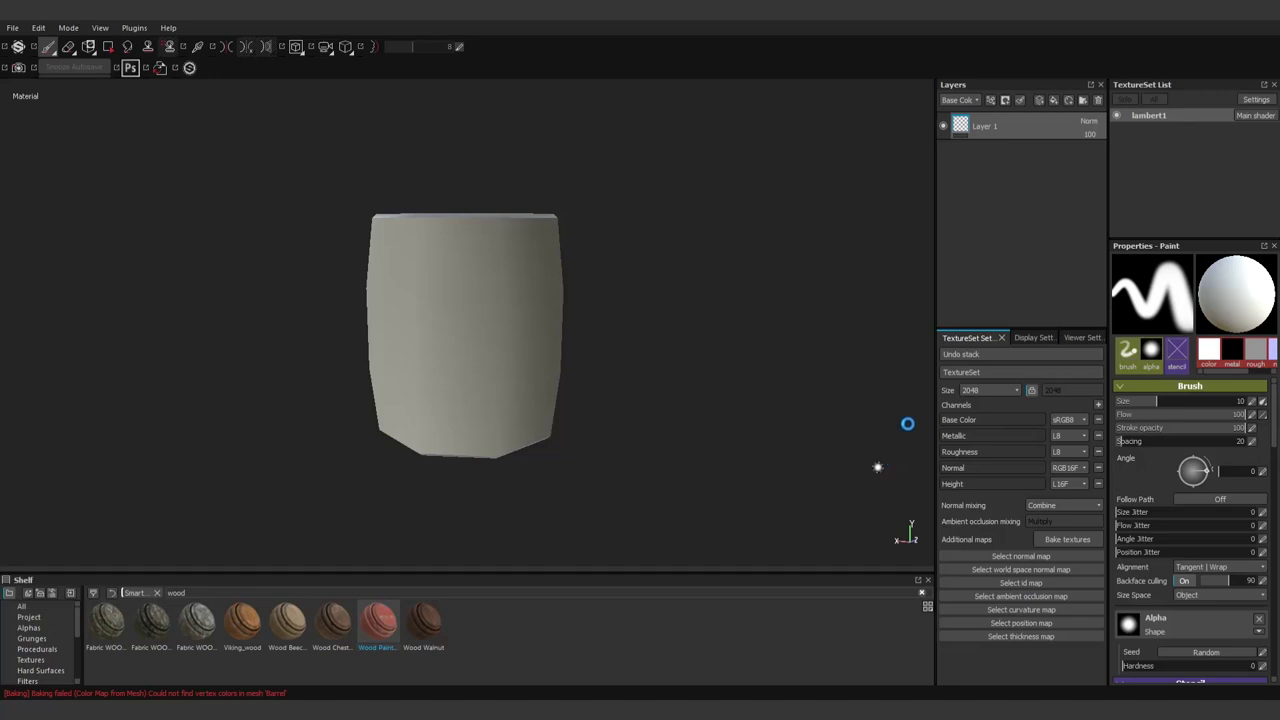
Step: Enlarge the shelf, orbit to the barrel's top and delete the empty Layer 1
left_click_drag(840, 573, 840, 449)
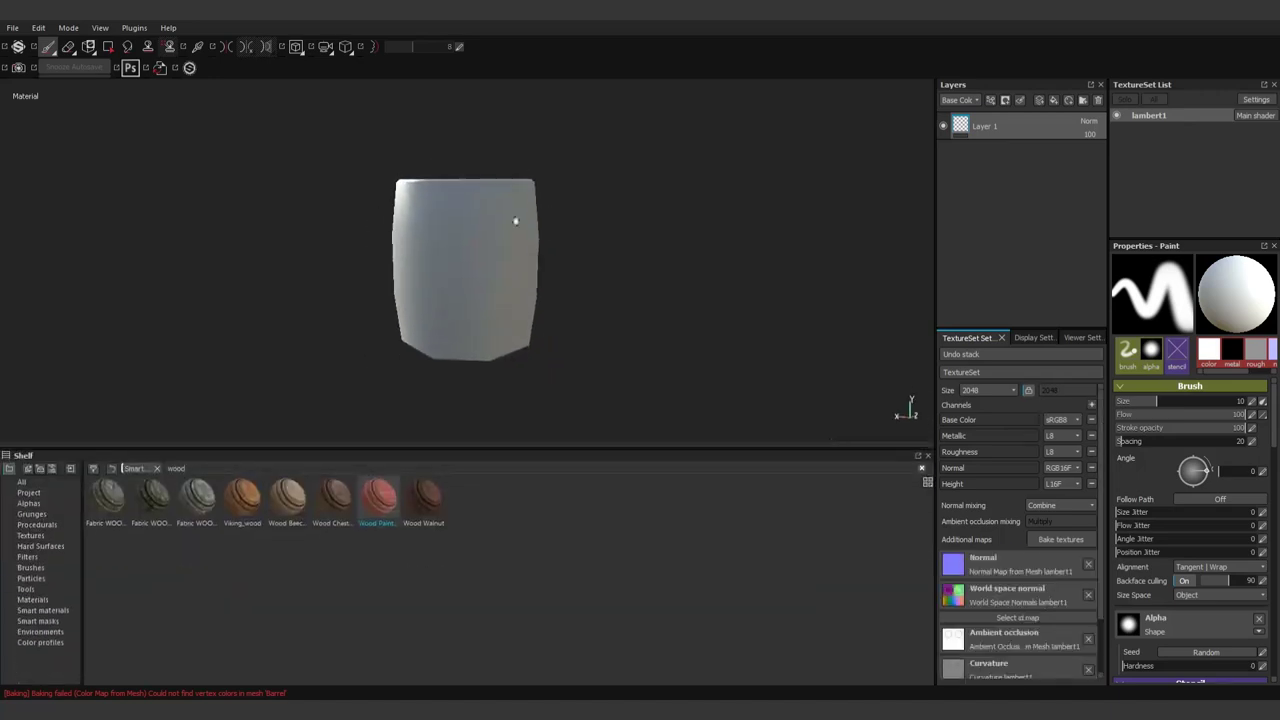
mouse_move(518, 214)
left_mouse_down("alt")
mouse_move(491, 200)
mouse_move(612, 283)
mouse_move(594, 346)
left_mouse_up("alt")
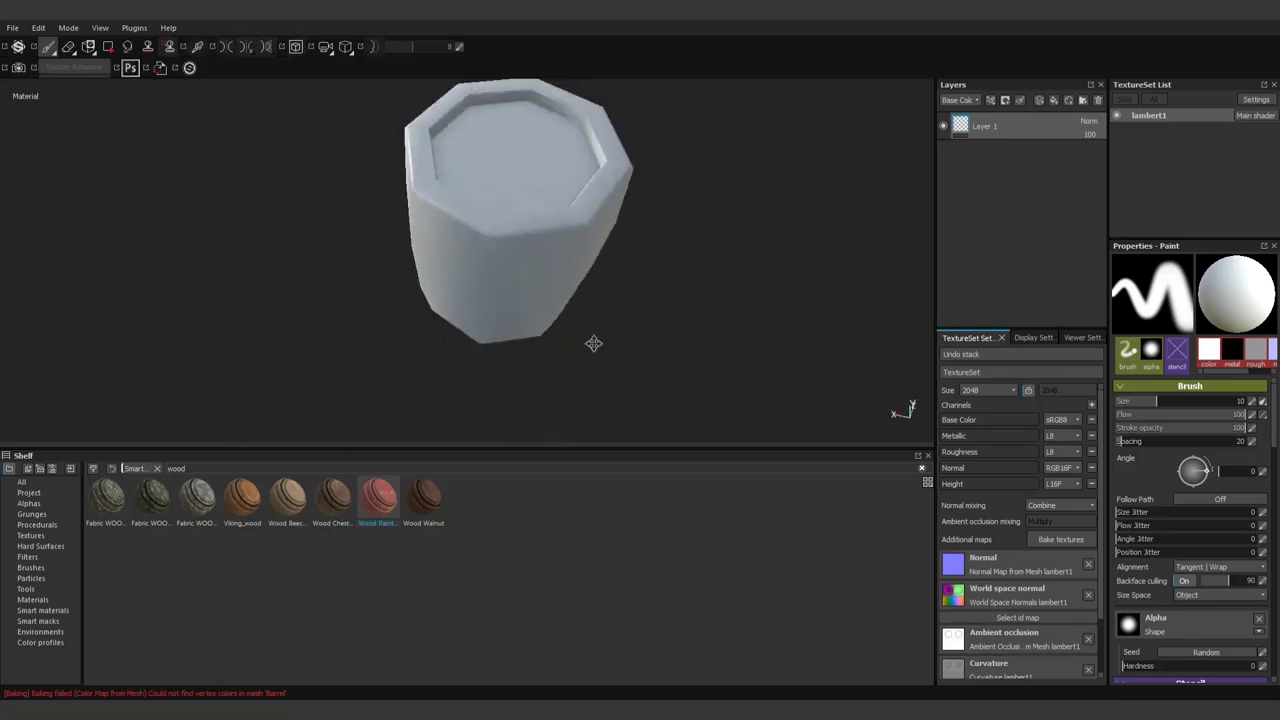
key("Delete")
Step: Add a fill layer, apply the Viking_wood smart material and inspect the barrel's sides
left_click(1053, 100)
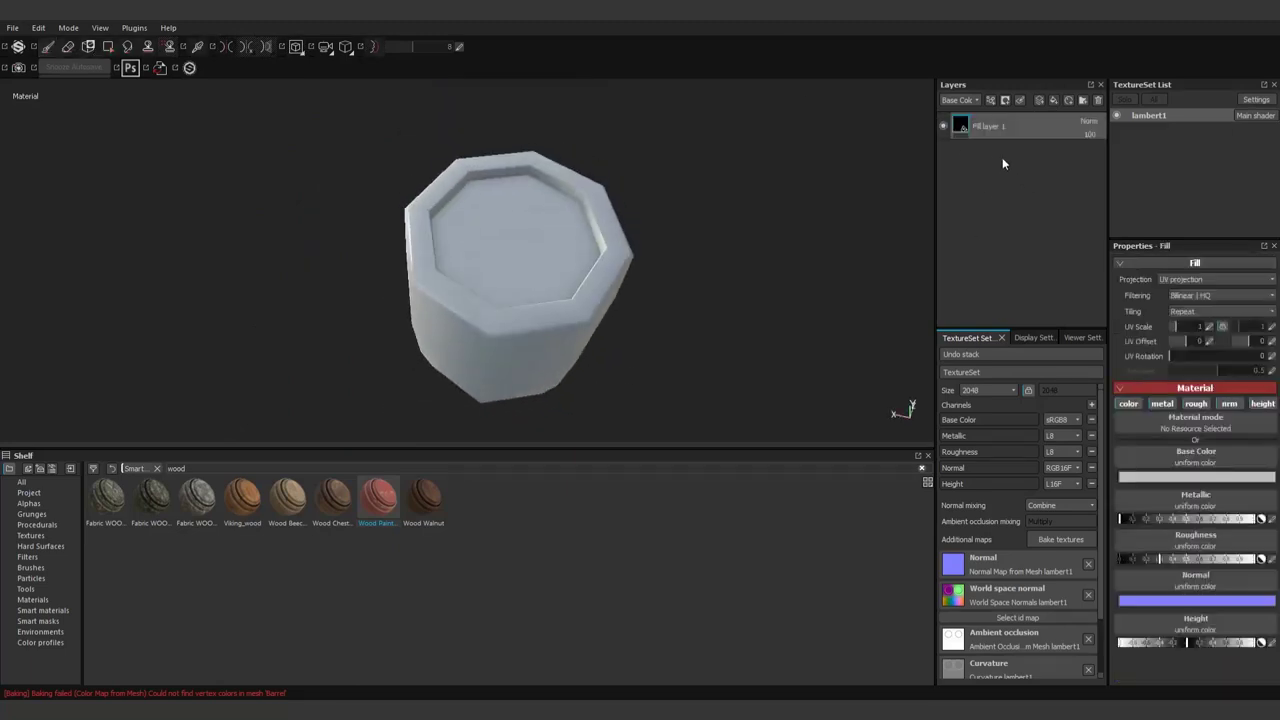
left_click_drag(242, 497, 1007, 135)
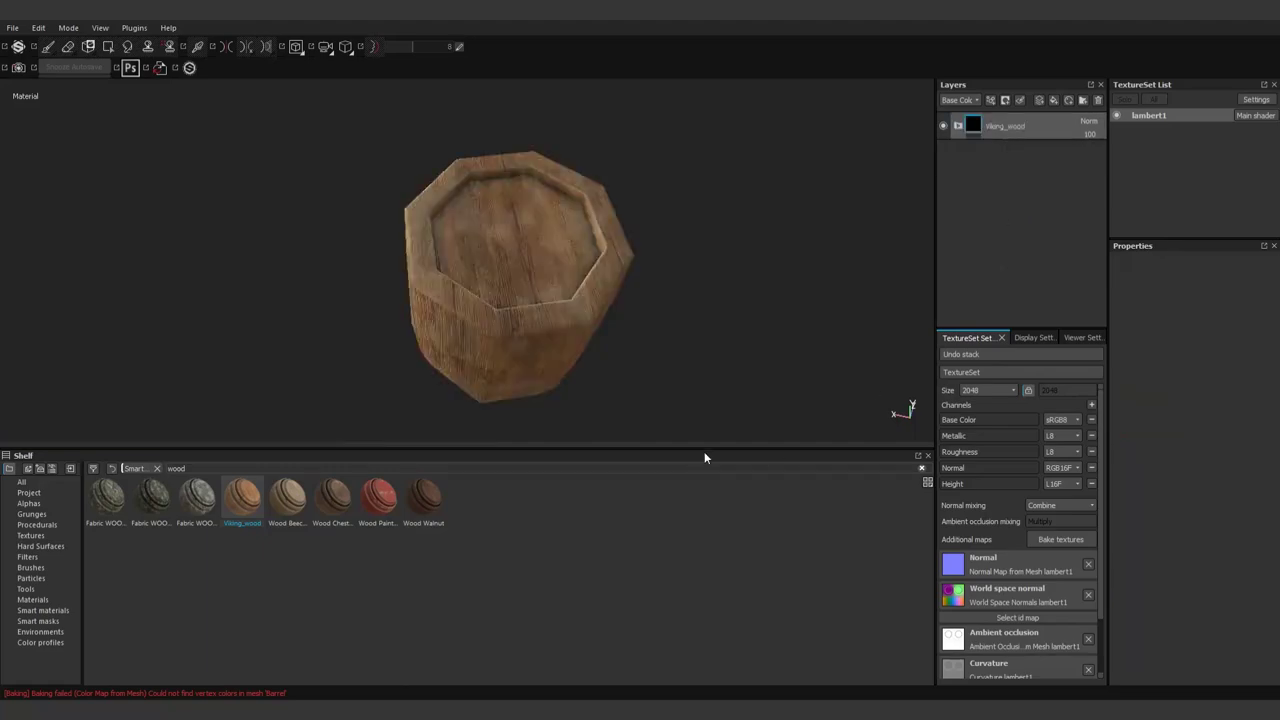
right_click_drag(704, 451, 563, 337, "alt")
left_click_drag(548, 448, 548, 606)
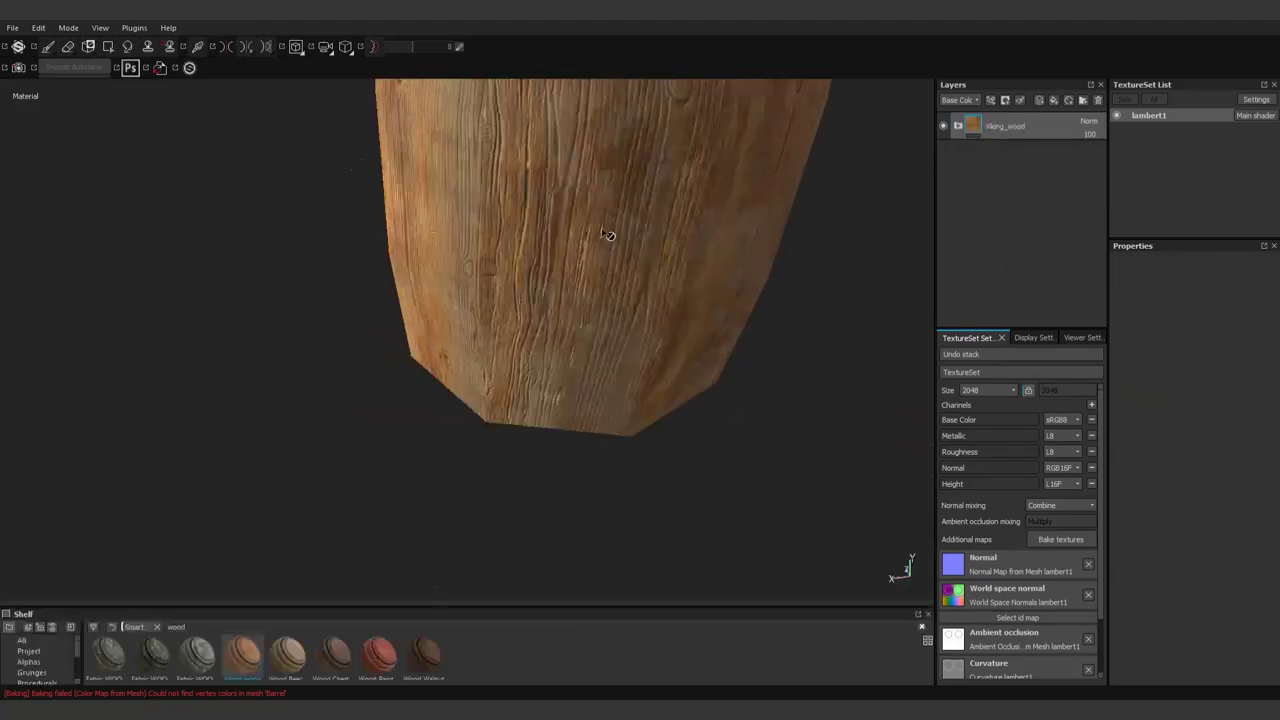
mouse_move(608, 235)
left_mouse_down("alt")
mouse_move(737, 463)
mouse_move(523, 437)
mouse_move(569, 300)
mouse_move(613, 307)
mouse_move(551, 517)
mouse_move(543, 354)
mouse_move(672, 226)
mouse_move(777, 377)
mouse_move(643, 486)
left_mouse_up("alt")
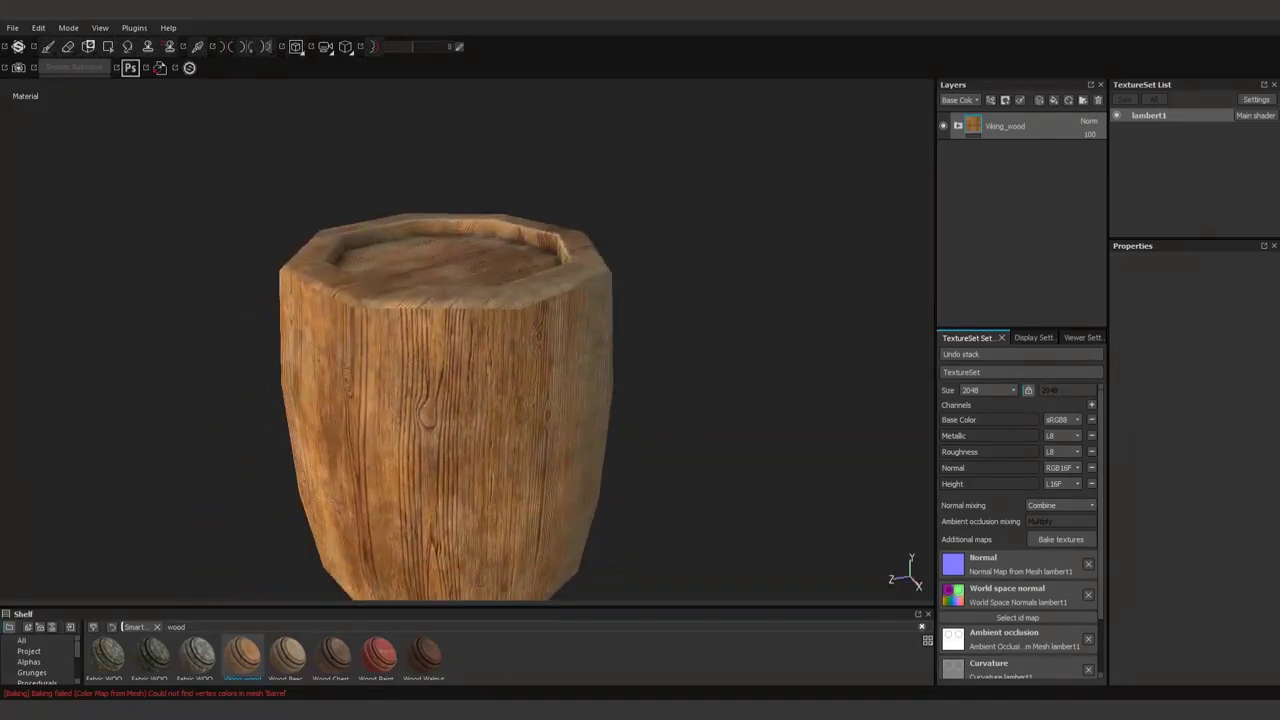
mouse_move(443, 423)
left_mouse_down("alt")
mouse_move(563, 608)
mouse_move(557, 586)
left_mouse_up("alt")
mouse_move(557, 586)
right_mouse_down("alt")
mouse_move(566, 358)
mouse_move(340, 610)
right_mouse_up("alt")
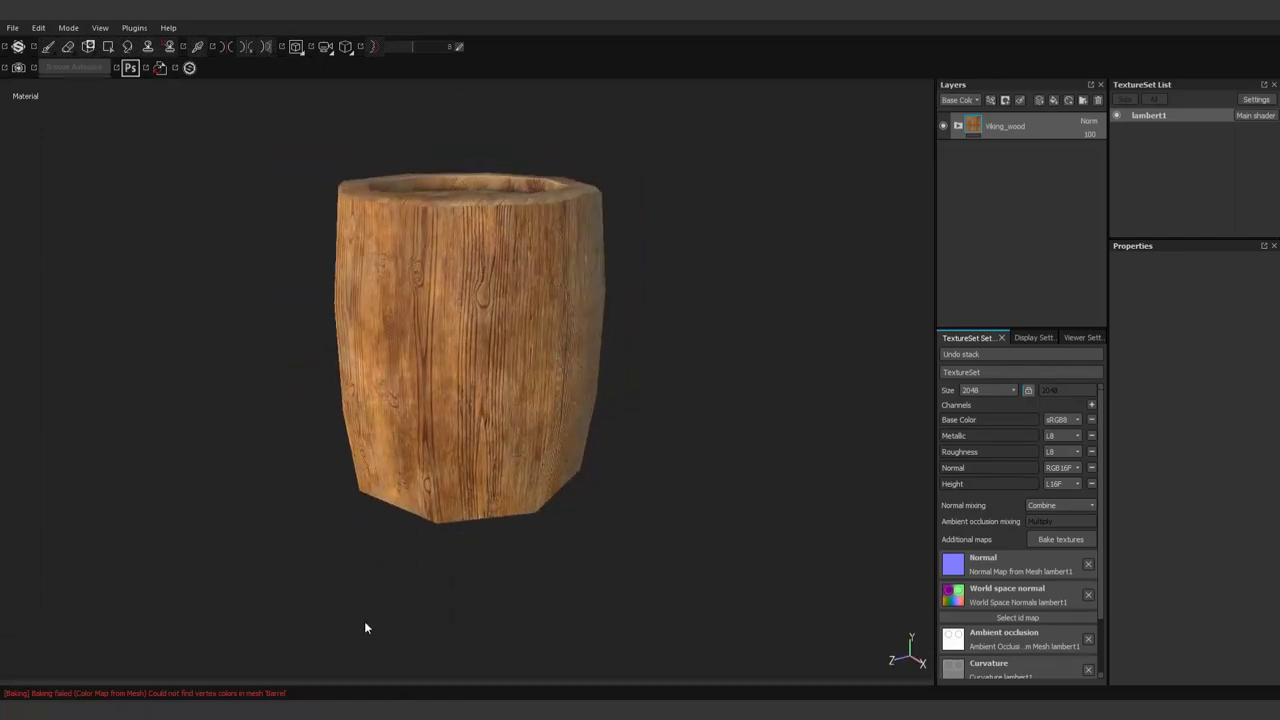
mouse_move(420, 684)
left_mouse_down()
mouse_move(491, 608)
mouse_move(508, 391)
left_mouse_up()
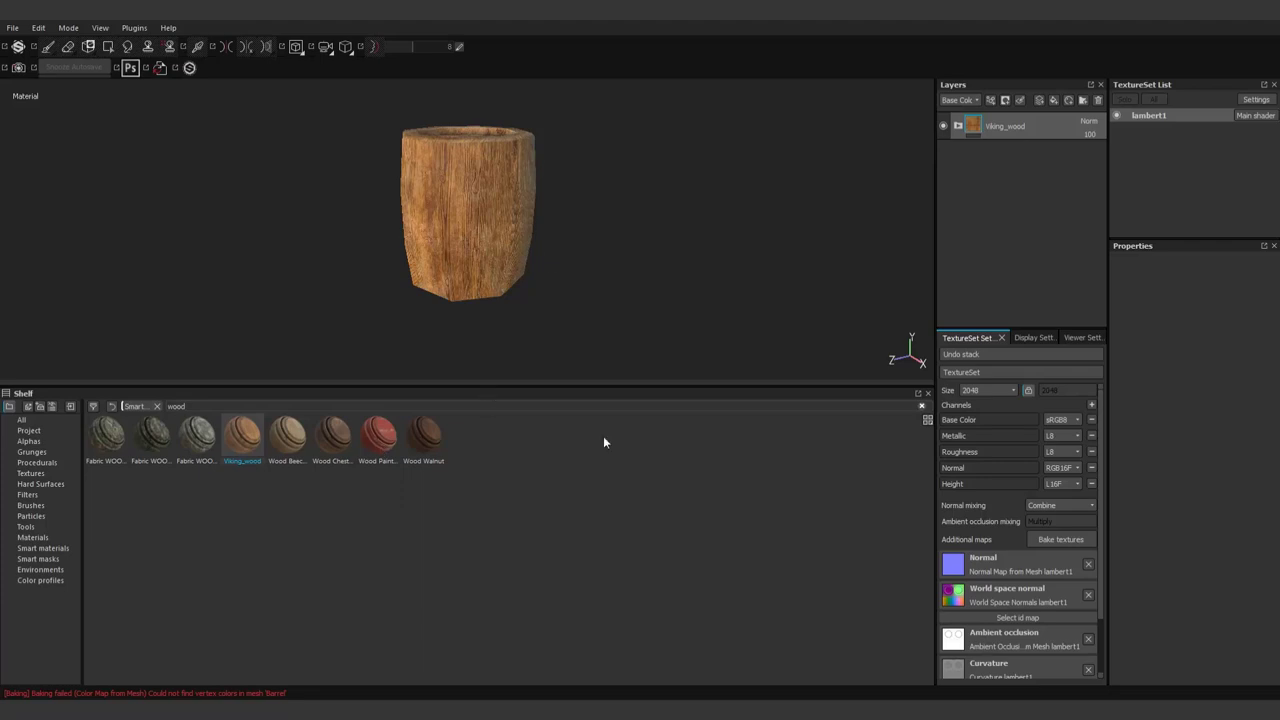
Step: Orbit and zoom to inspect the wood finish on the barrel's octagonal ends
mouse_move(571, 229)
left_mouse_down("alt")
mouse_move(571, 310)
mouse_move(503, 309)
left_mouse_up("alt")
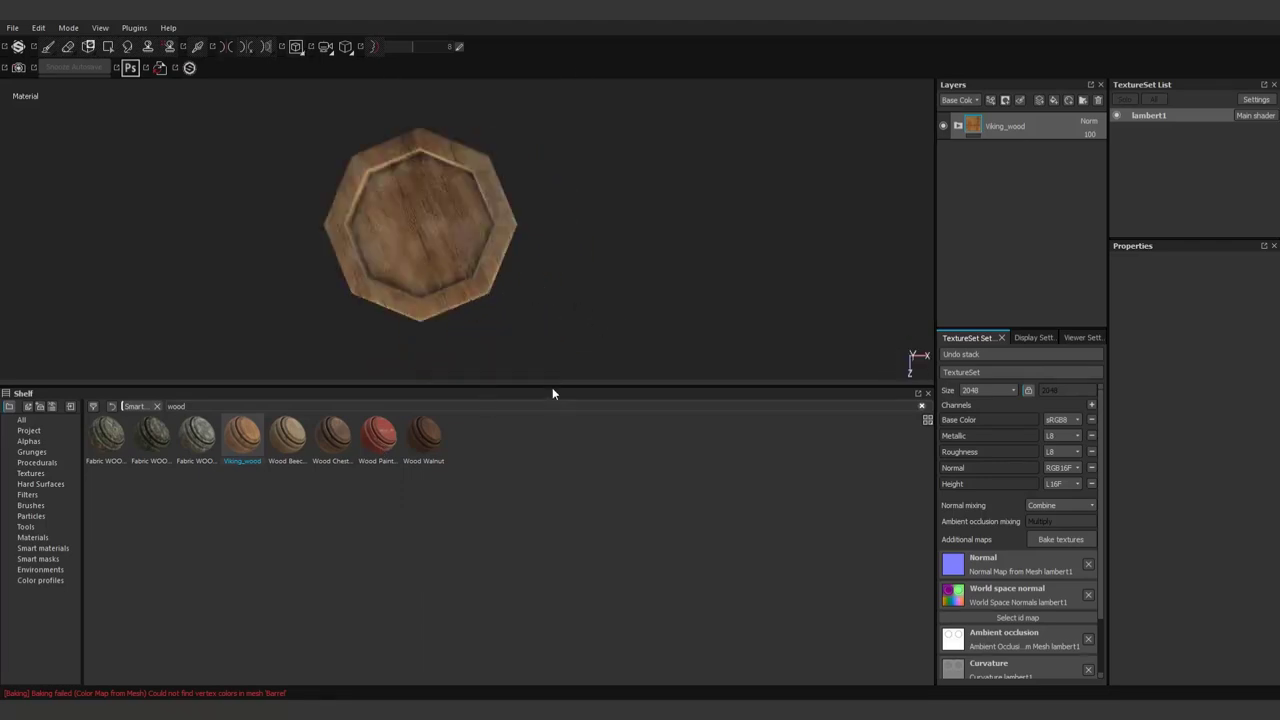
left_click_drag(551, 391, 508, 608)
middle_click_drag(508, 503, 598, 303, "alt")
left_click_drag(598, 303, 869, 391, "alt")
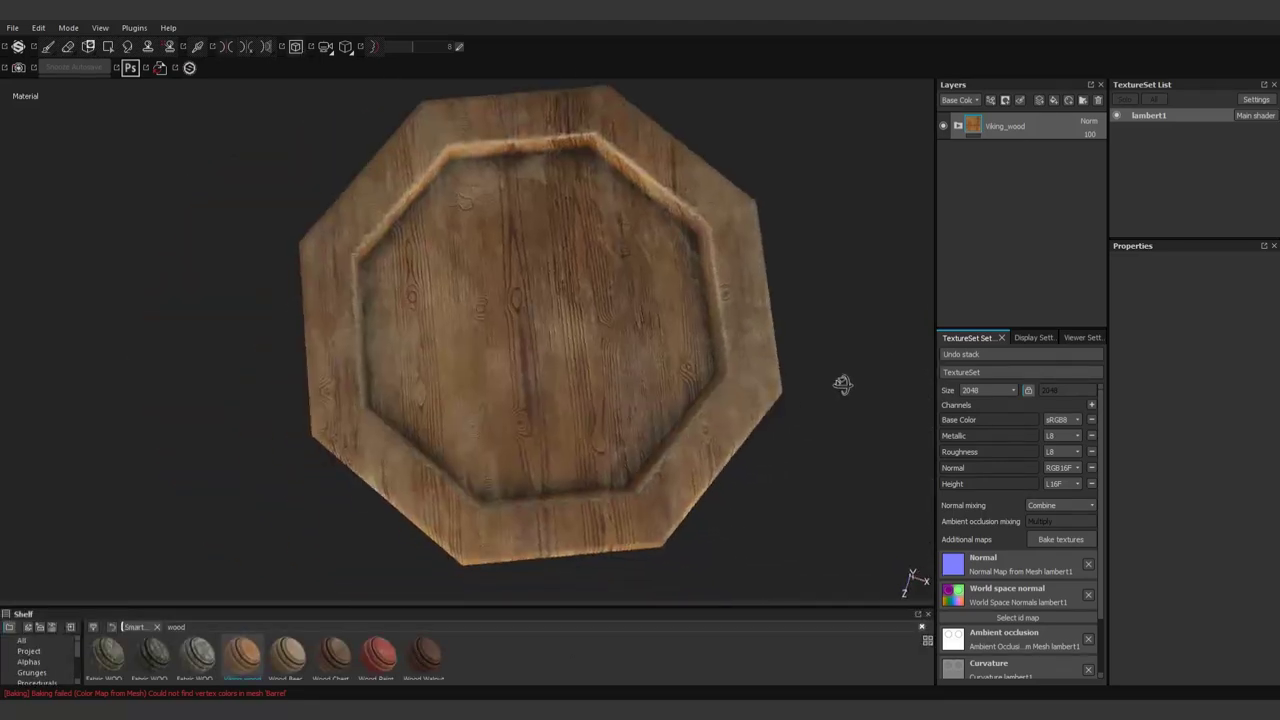
mouse_move(816, 455)
left_mouse_down("alt")
mouse_move(592, 529)
mouse_move(629, 400)
left_mouse_up("alt")
scroll(592, 529, "down", 3)
scroll(449, 366, "up", 3)
left_click_drag(449, 366, 420, 420, "alt")
left_click_drag(343, 610, 300, 465)
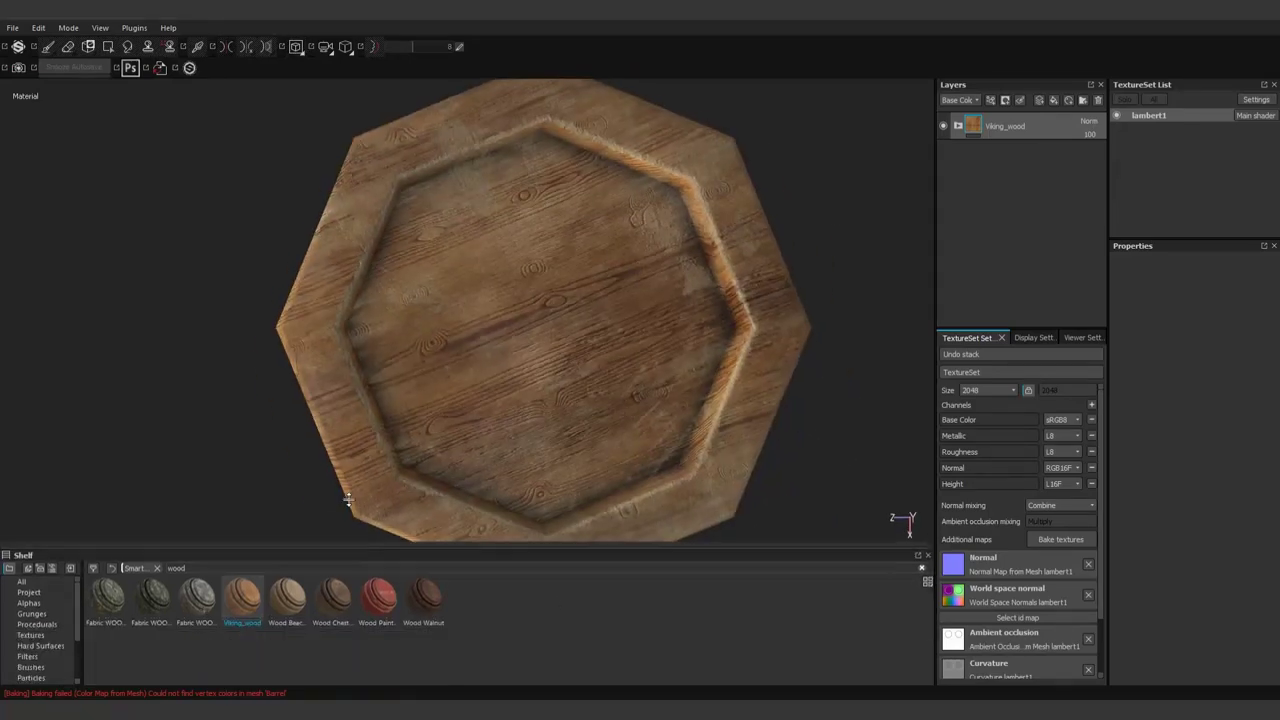
Step: Browse the shelf, pick a brush, and add a new paint layer above Viking_wood
left_click(31, 546)
left_click(40, 525)
left_click(38, 513)
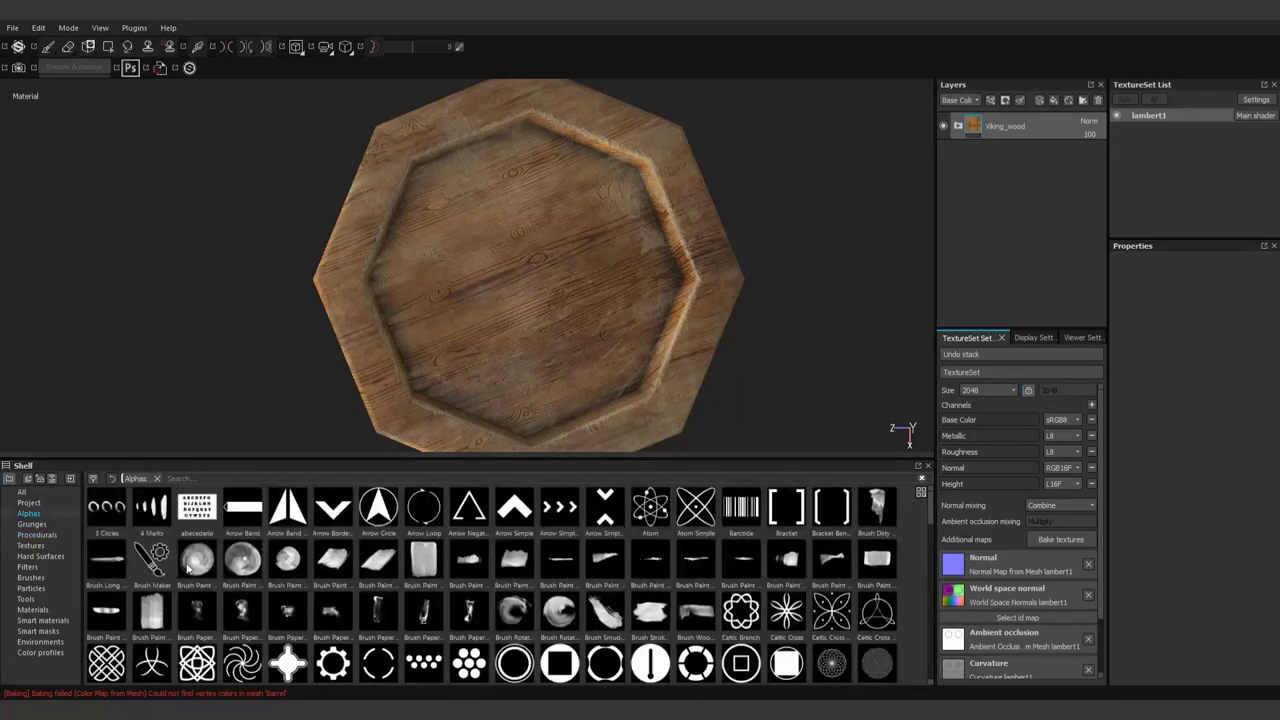
left_click(30, 524)
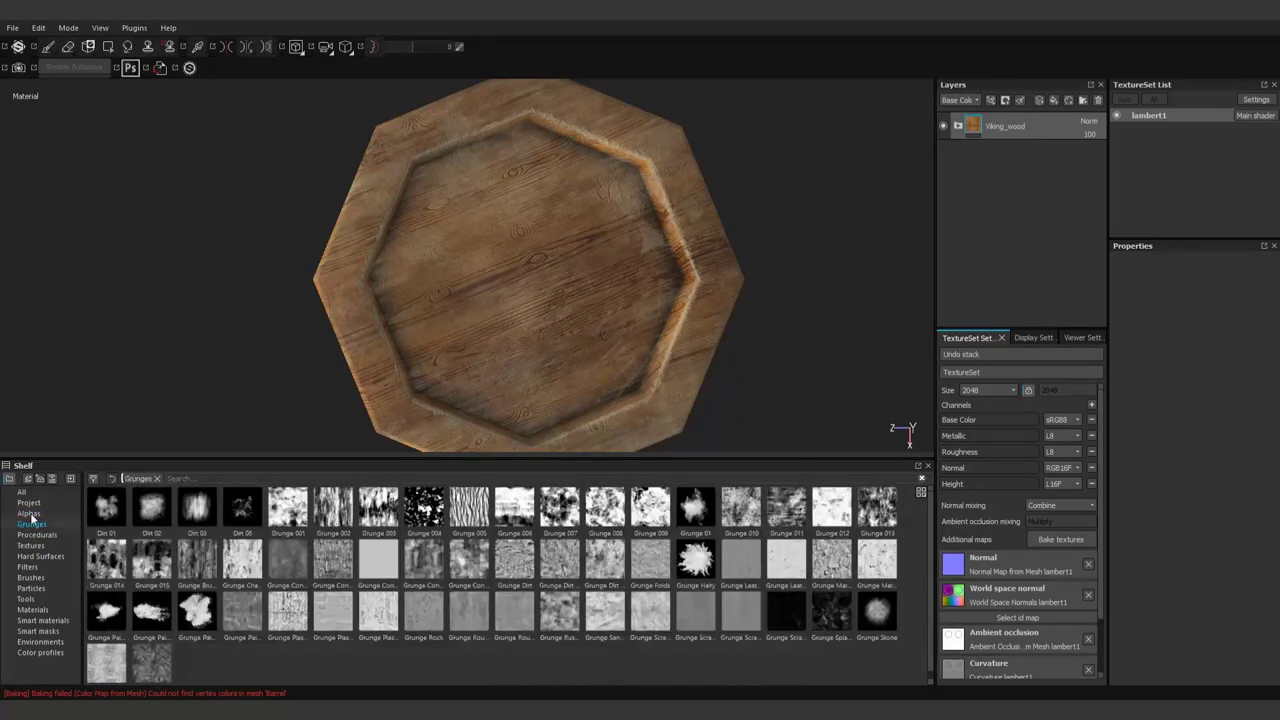
left_click(30, 578)
left_click(105, 510)
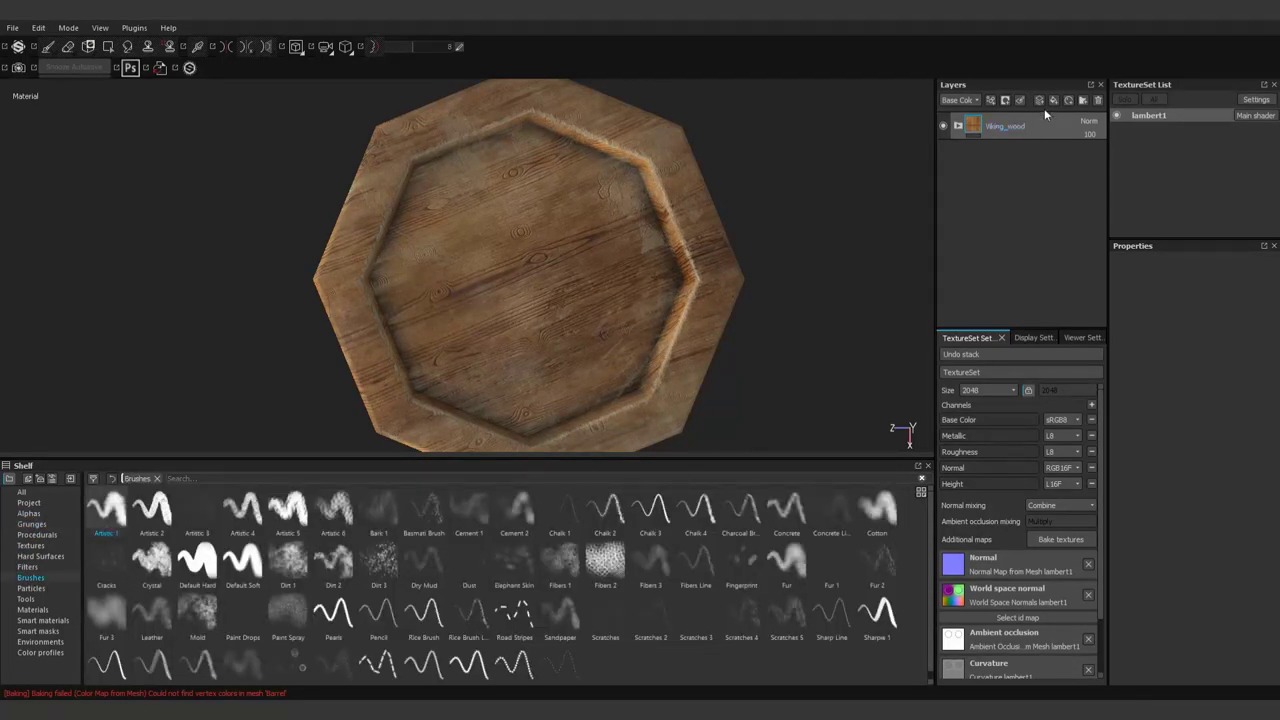
left_click(1043, 101)
Step: Set the brush to black, fully hard-edged and shrunk to a thin line
scroll(1179, 525, "down", 5)
scroll(1179, 525, "down", 3)
scroll(1183, 527, "down", 3)
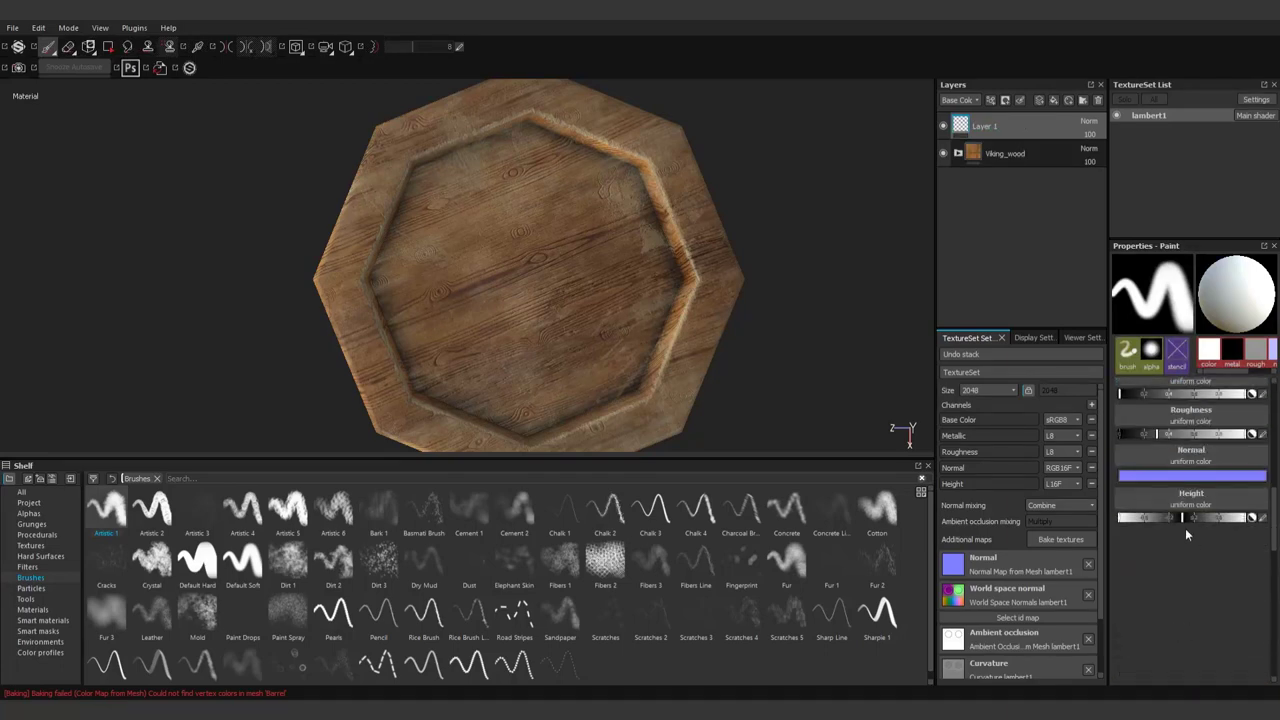
scroll(1209, 560, "up", 2)
scroll(1209, 560, "up", 2)
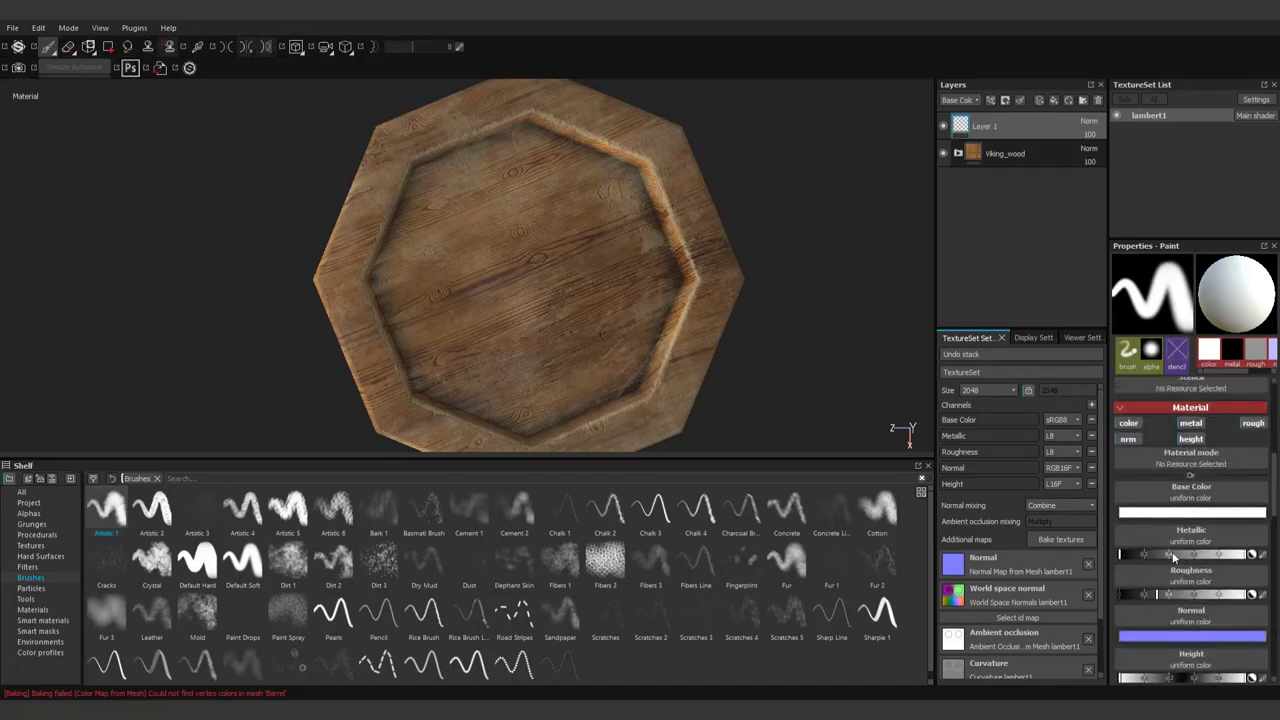
left_click_drag(1154, 518, 1058, 552)
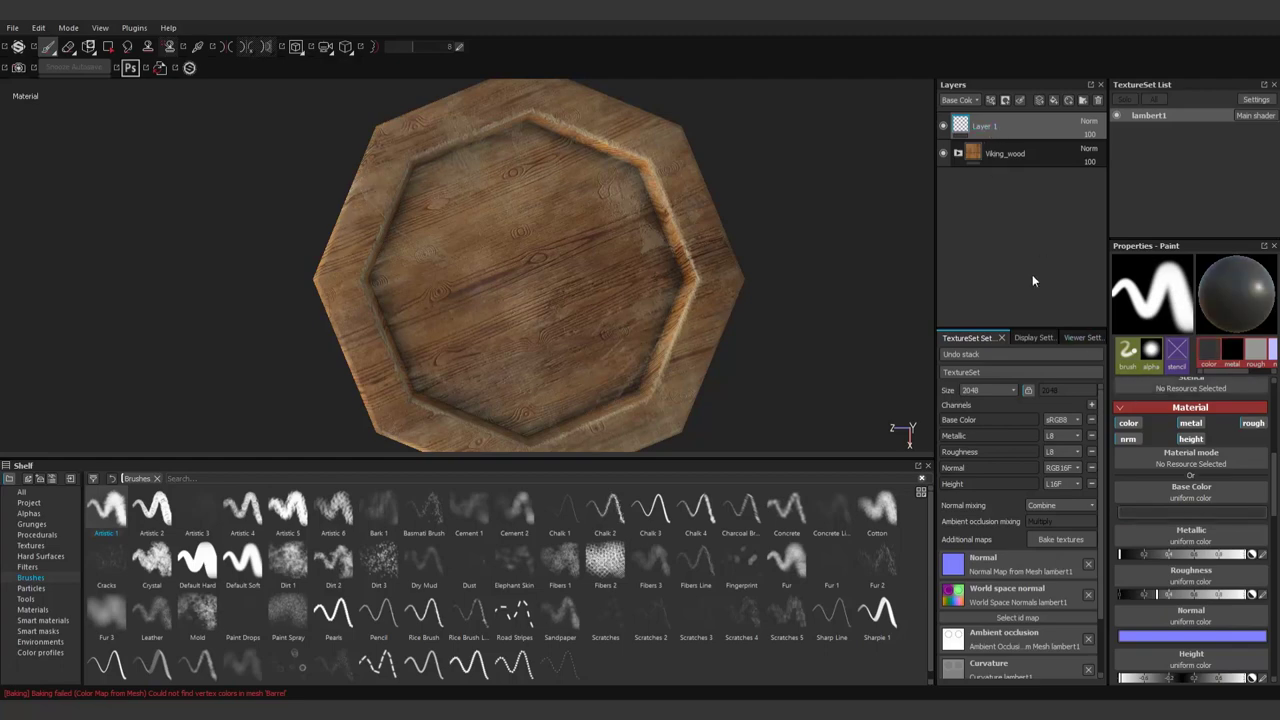
scroll(1227, 631, "down", 5)
scroll(1227, 631, "up", 3)
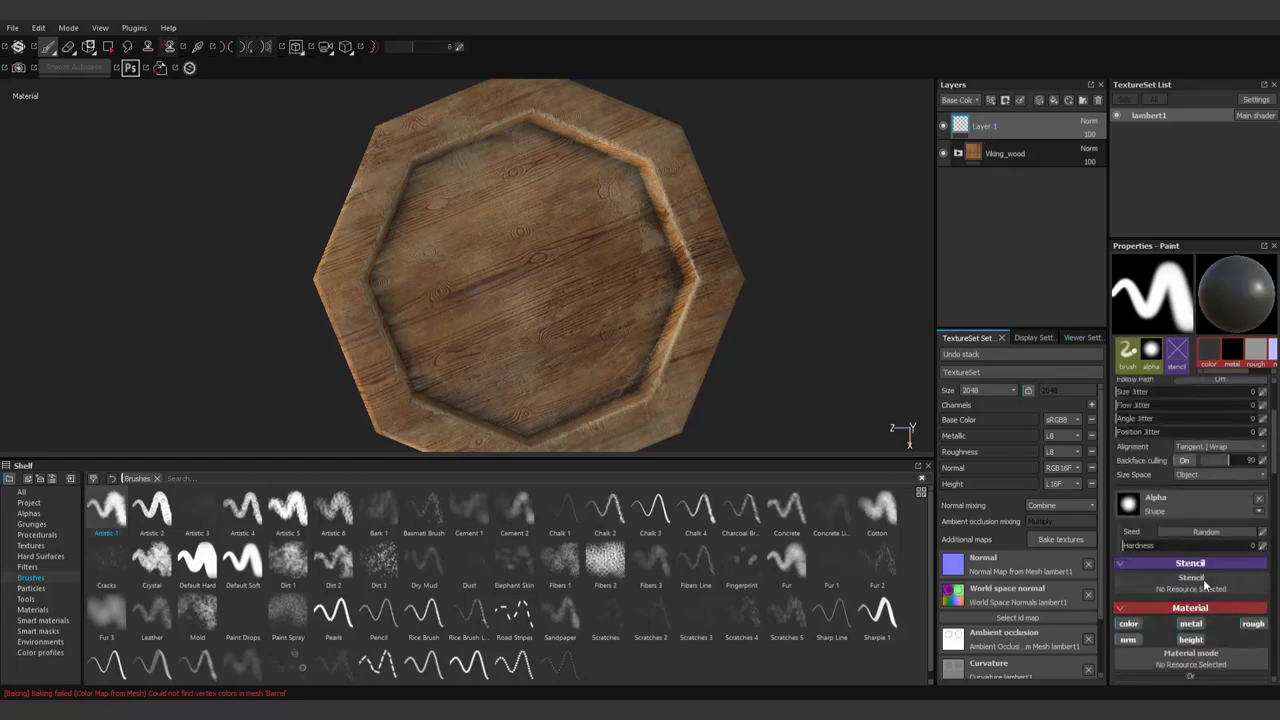
left_click(1254, 545)
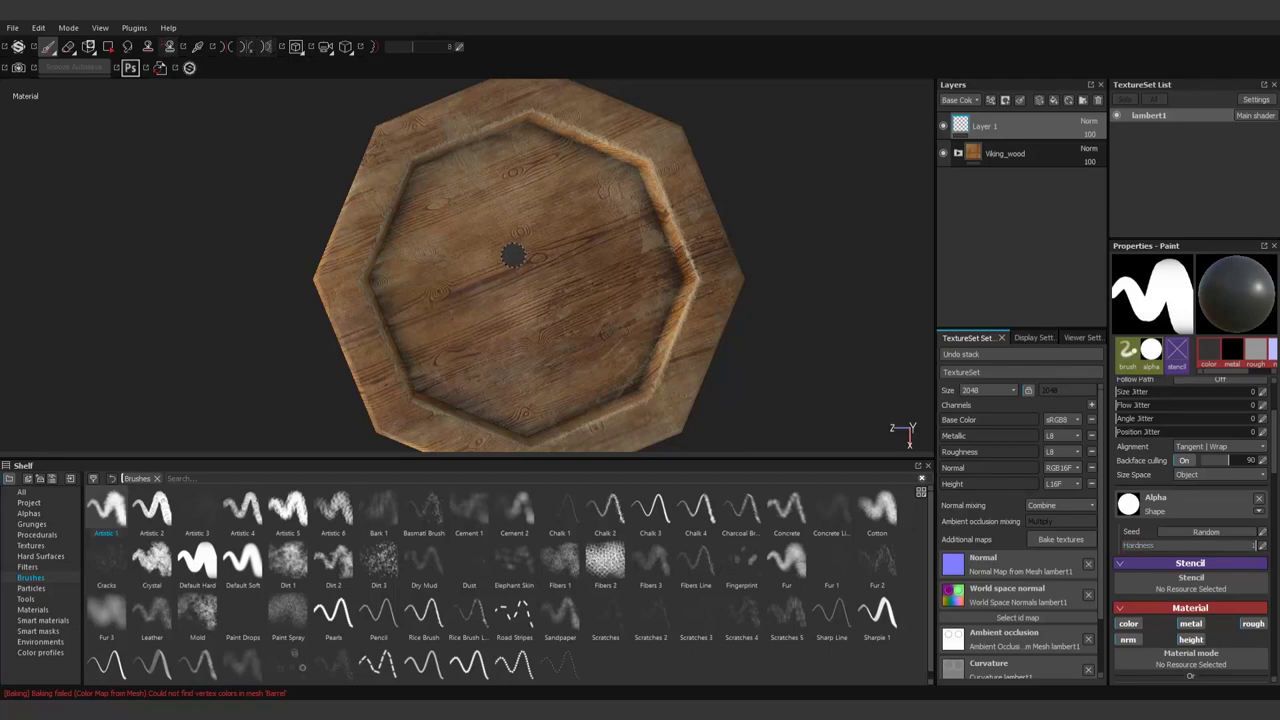
key("[")
key("[")
key("[")
scroll(534, 194, "up", 3)
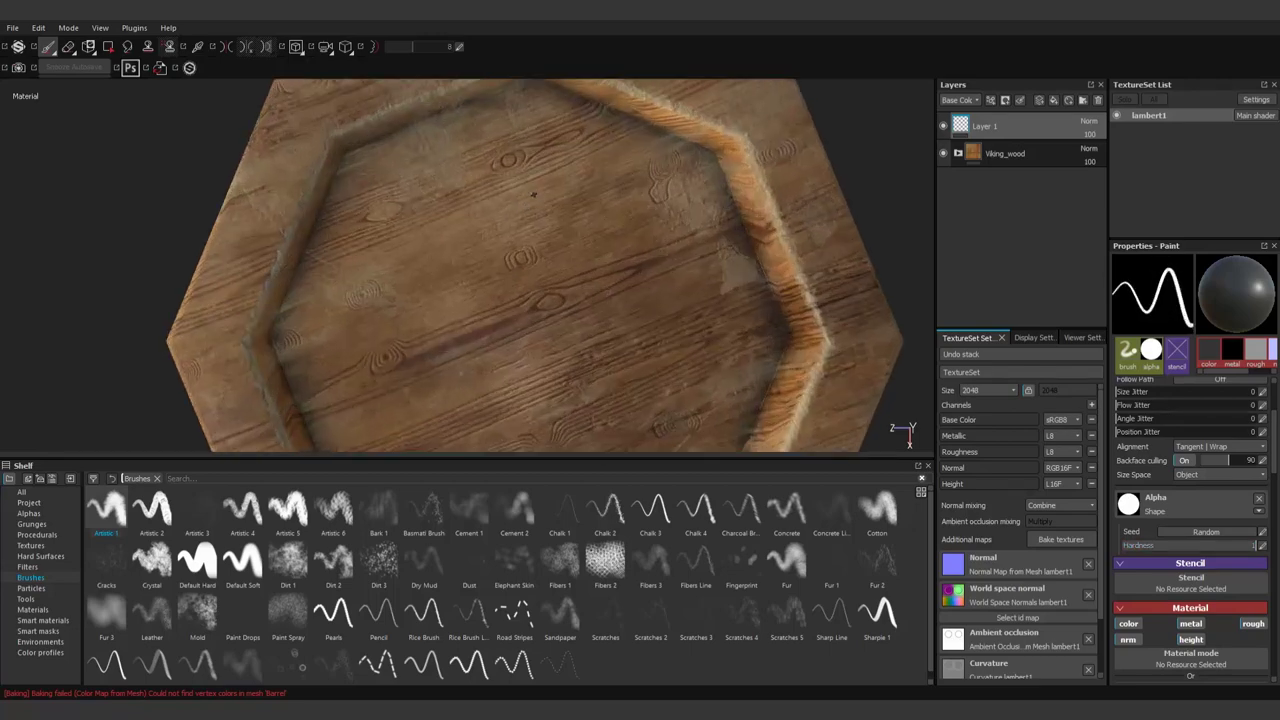
Step: Paint straight dark seam lines across the lid in 3D, starting from its rim
key("shift")
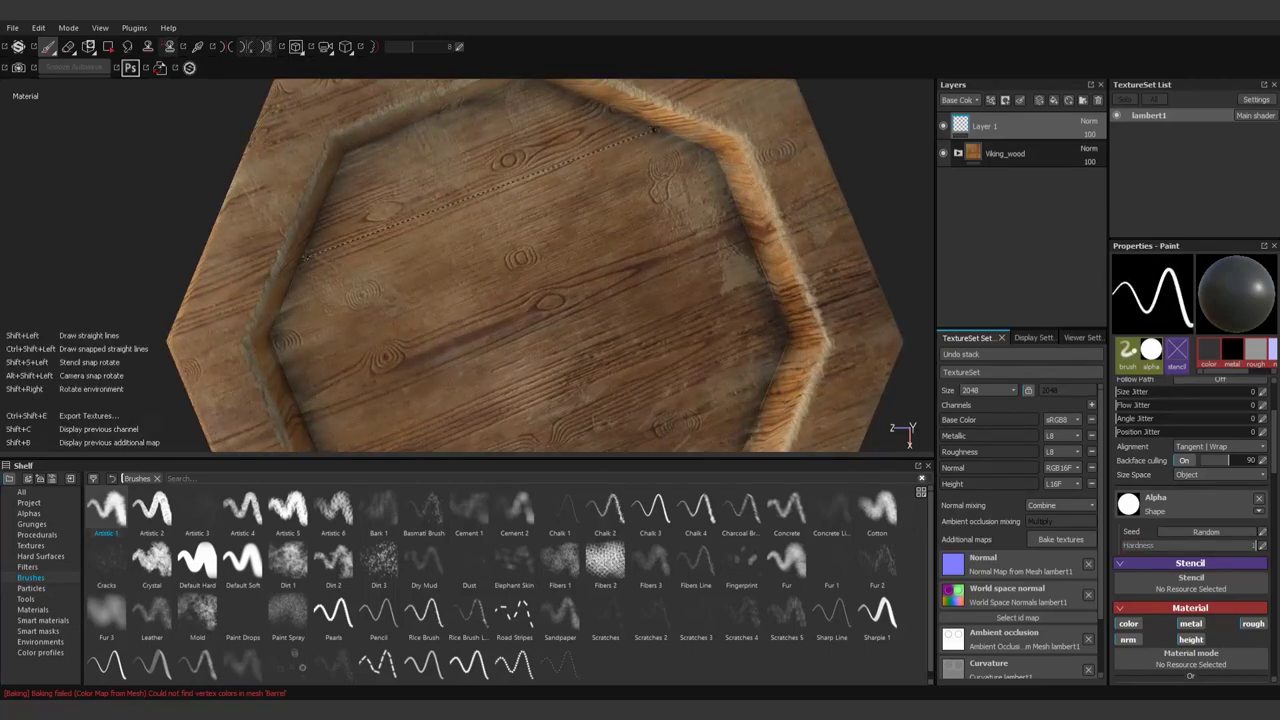
left_click(655, 129, "shift")
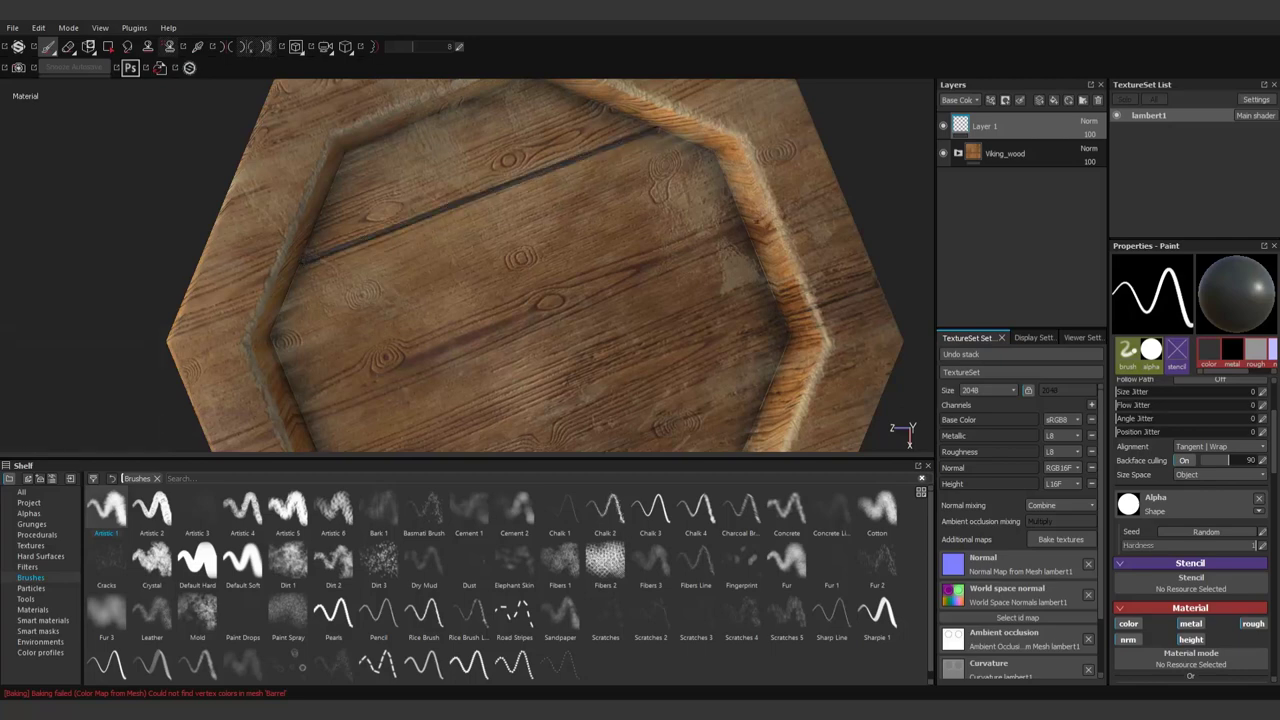
scroll(534, 265, "down", 3)
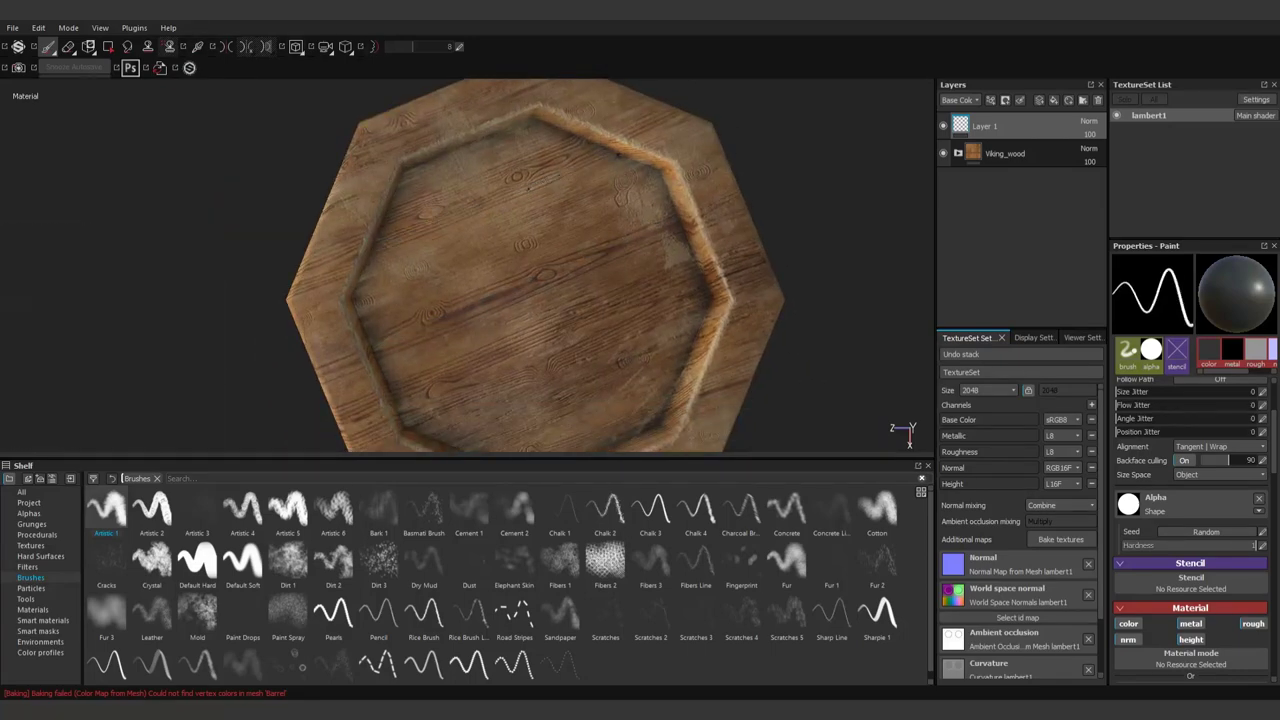
left_click_drag(534, 265, 534, 215, "alt")
key("shift")
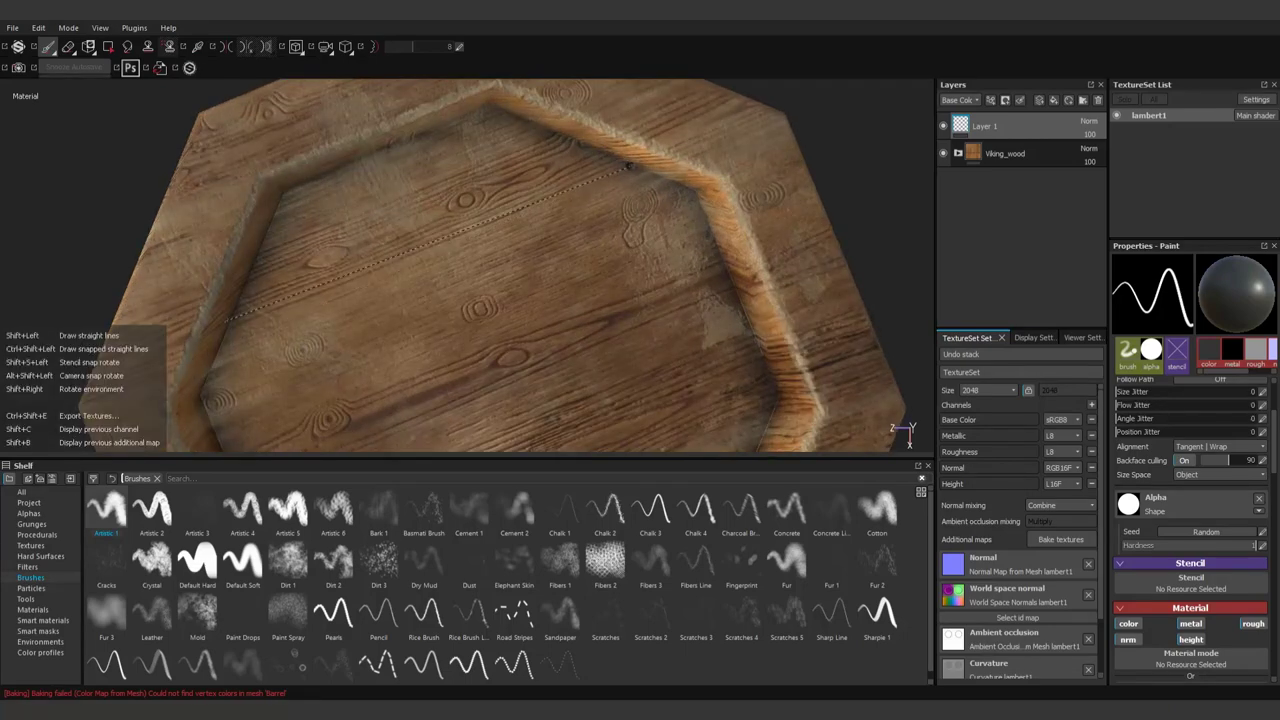
left_click(228, 326, "shift")
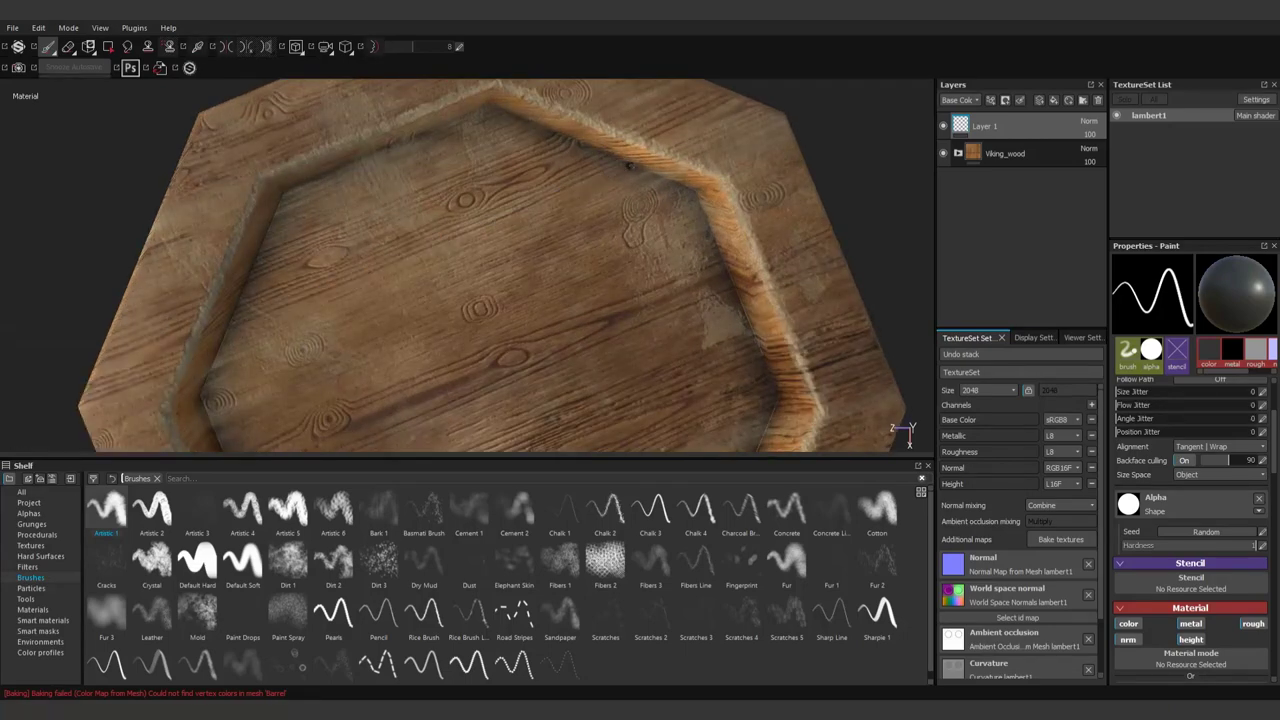
key("shift")
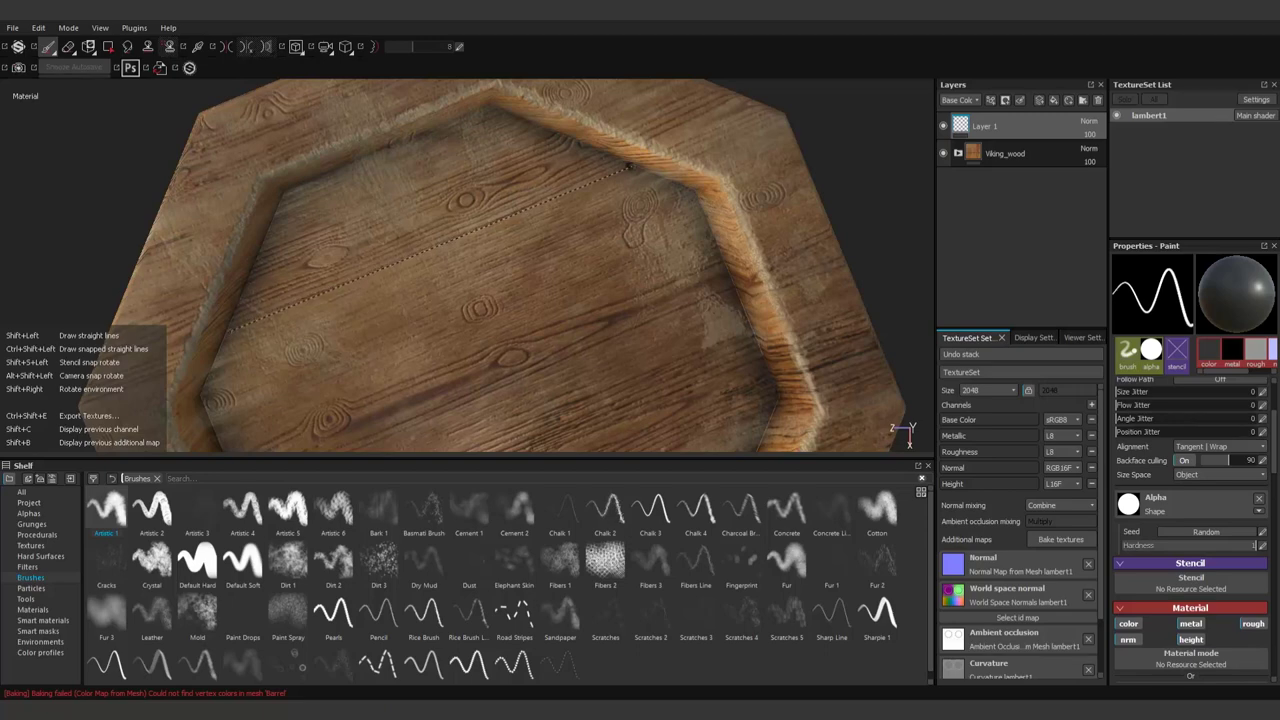
left_click(228, 328, "shift")
mouse_move(228, 328)
left_mouse_down("alt")
mouse_move(330, 300)
mouse_move(335, 330)
left_mouse_up("alt")
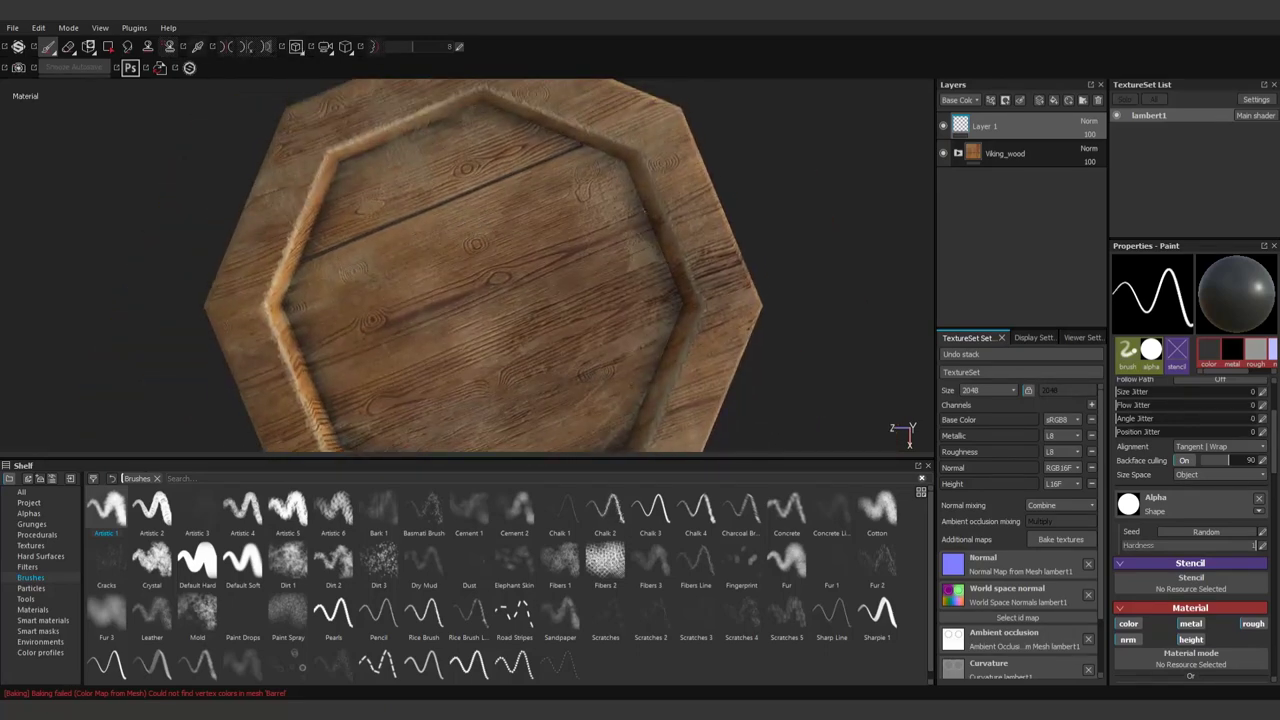
Step: Paint another straight seam across the lid planks, then orbit to a tilted close-up
key("shift")
left_click(645, 213, "shift")
left_click_drag(645, 213, 640, 170, "alt")
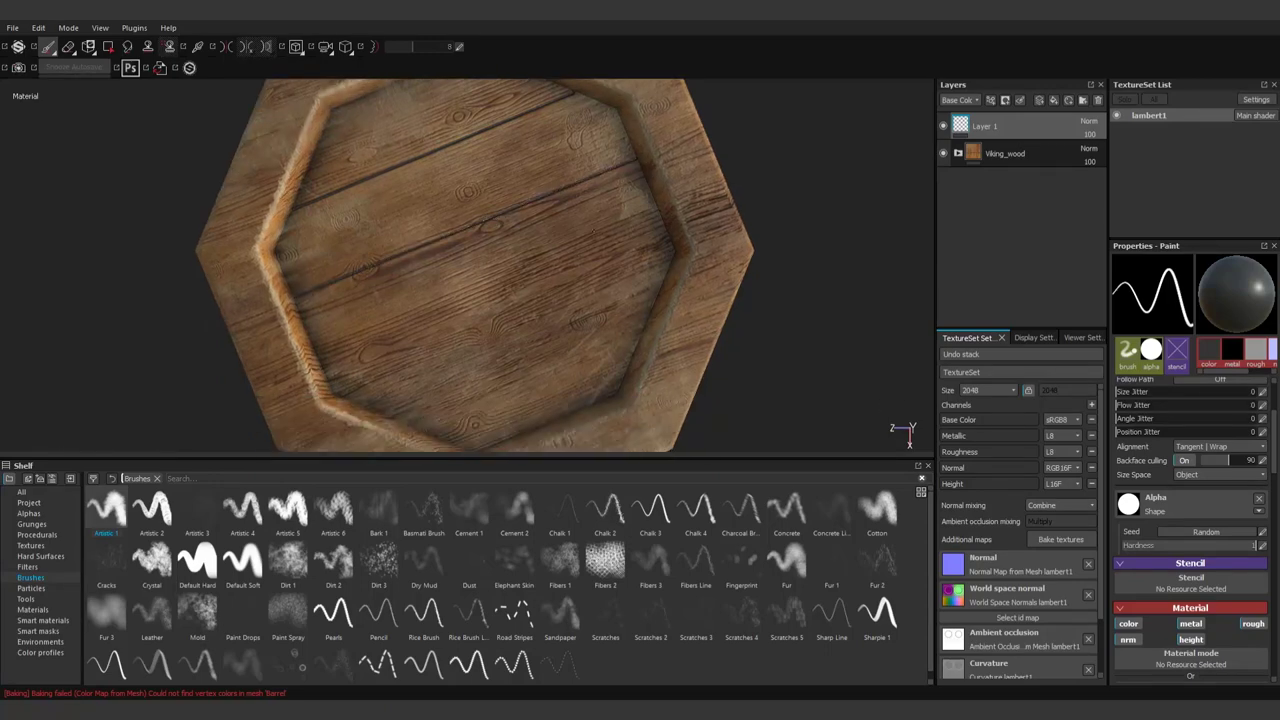
mouse_move(405, 335)
left_mouse_down("alt")
mouse_move(395, 270)
mouse_move(560, 240)
mouse_move(601, 120)
mouse_move(601, 300)
mouse_move(601, 200)
left_mouse_up("alt")
scroll(460, 265, "down", 3)
scroll(601, 200, "up", 5)
scroll(601, 200, "down", 5)
scroll(601, 300, "down", 3)
scroll(514, 303, "up", 3)
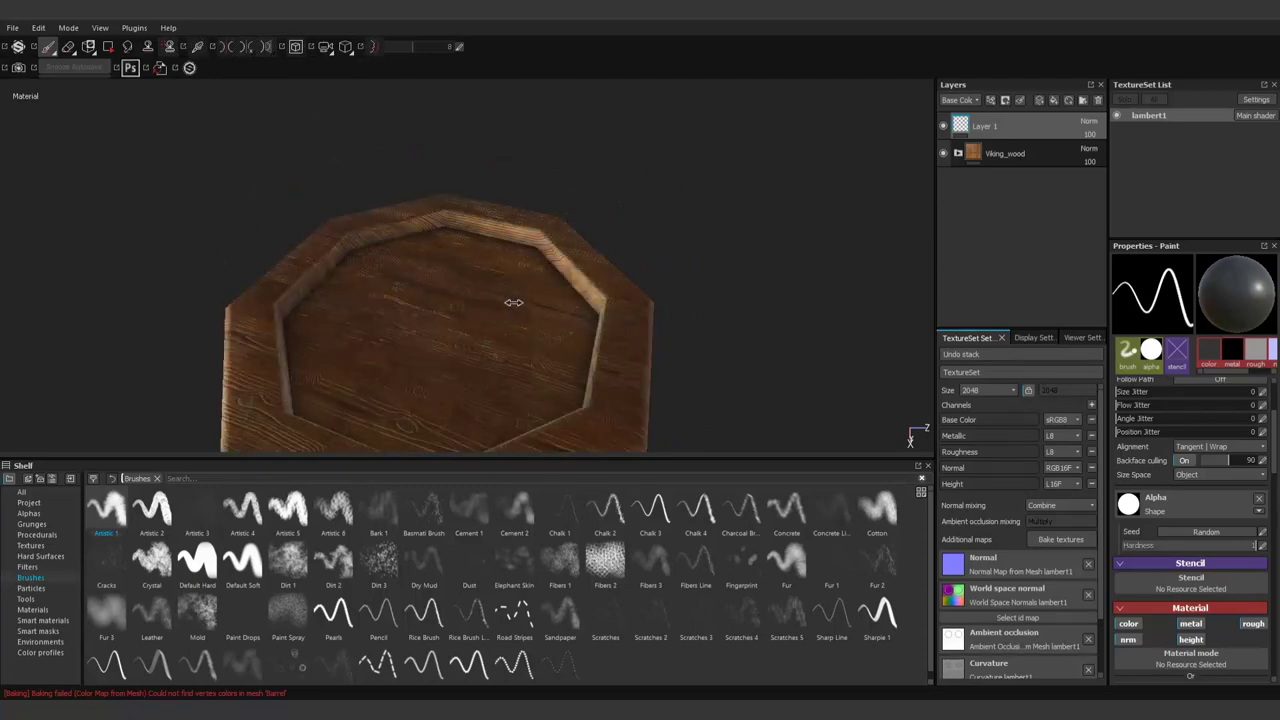
mouse_move(514, 303)
left_mouse_down("alt")
mouse_move(295, 400)
mouse_move(409, 306)
left_mouse_up("alt")
Step: In the flat 2D texture view, paint vertical seam lines on the left octagon
left_click(296, 46)
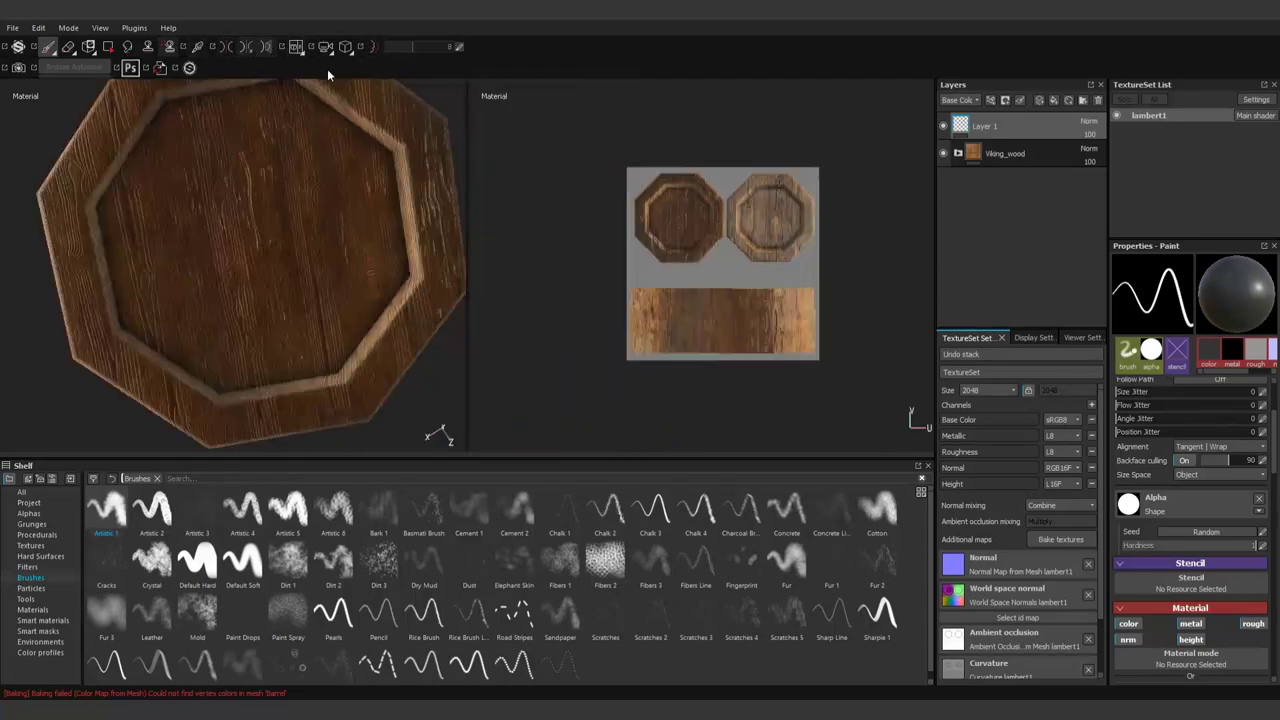
scroll(240, 260, "up", 3)
scroll(770, 250, "up", 2)
scroll(770, 250, "up", 3)
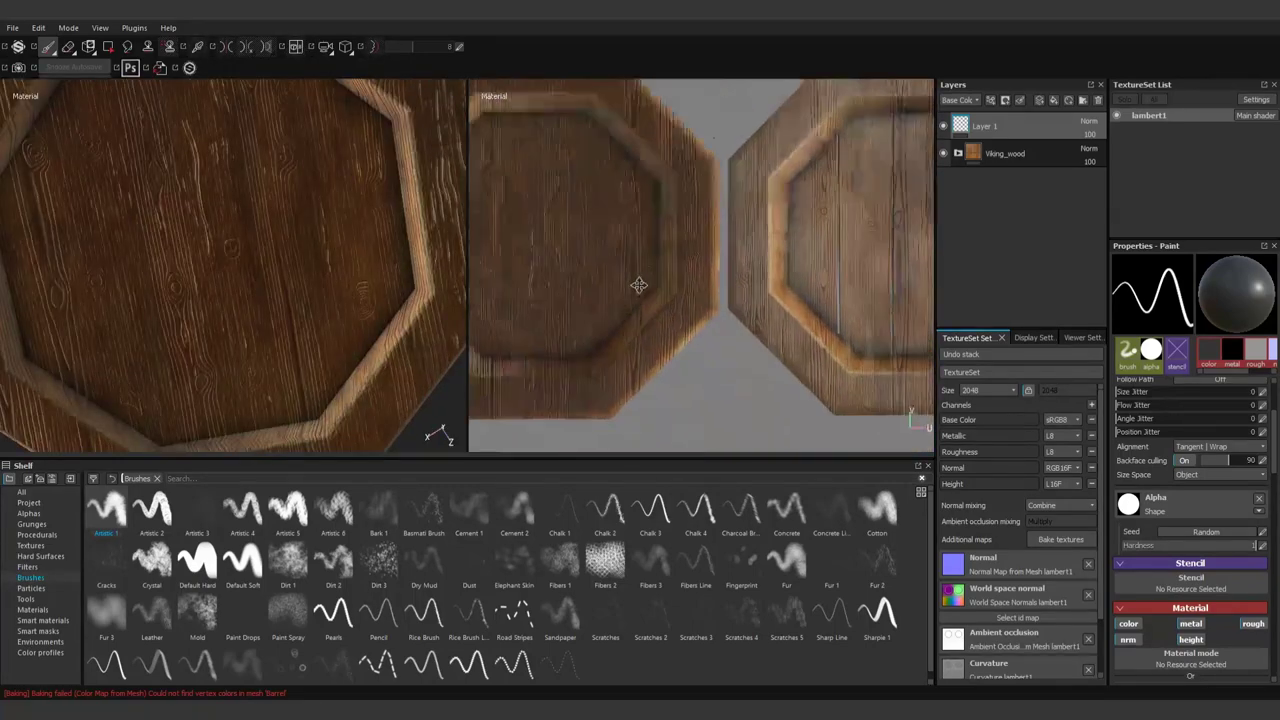
key("F3")
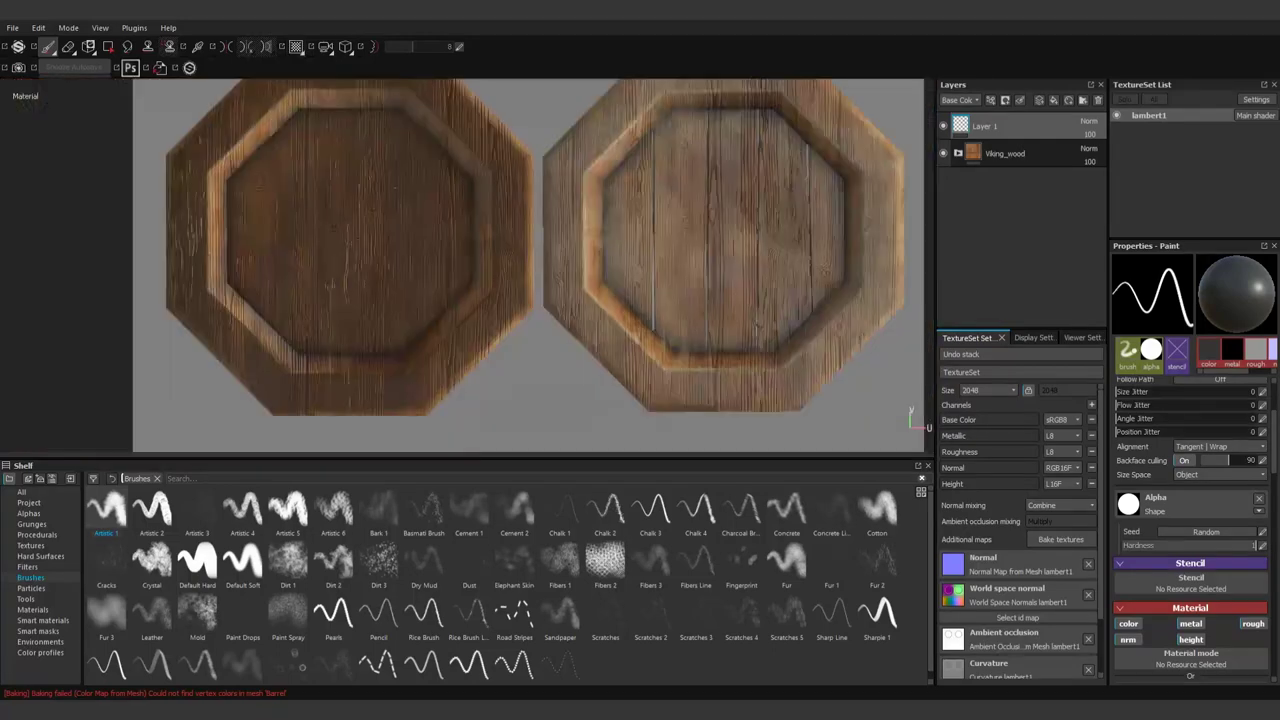
scroll(460, 270, "up", 2)
left_click_drag(365, 202, 365, 302)
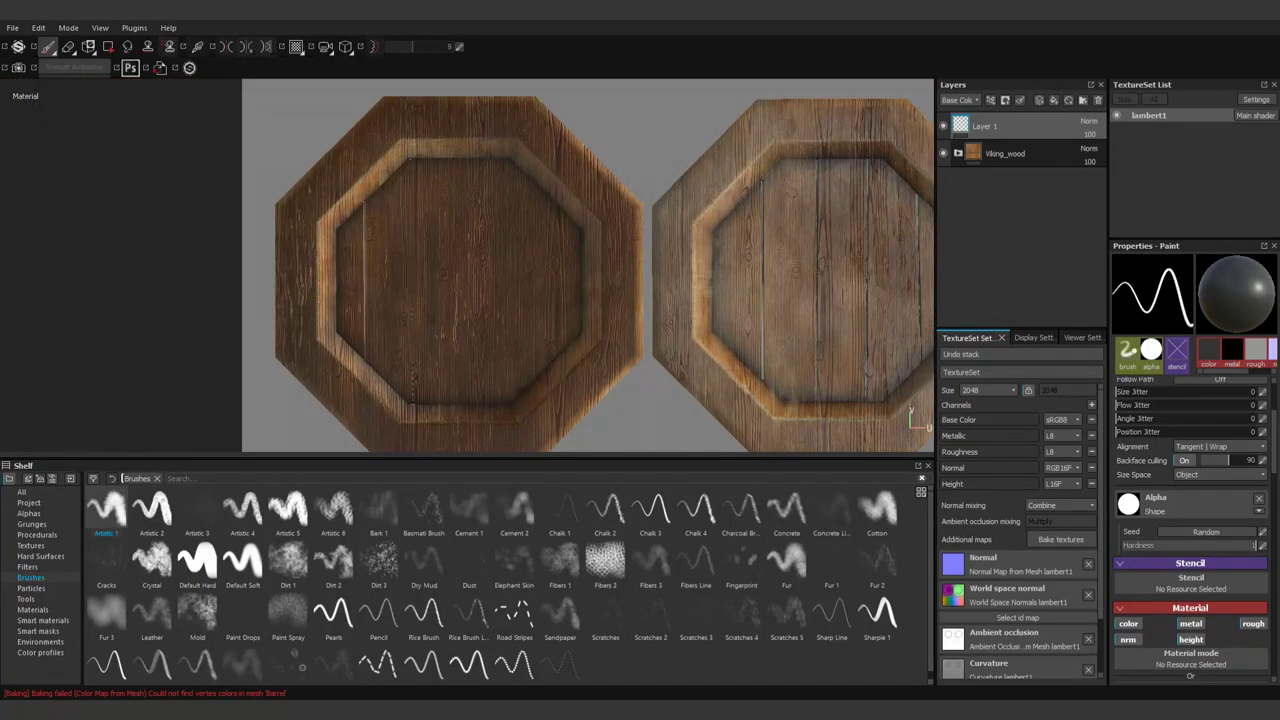
left_click(410, 402, "shift")
left_click_drag(461, 340, 461, 374)
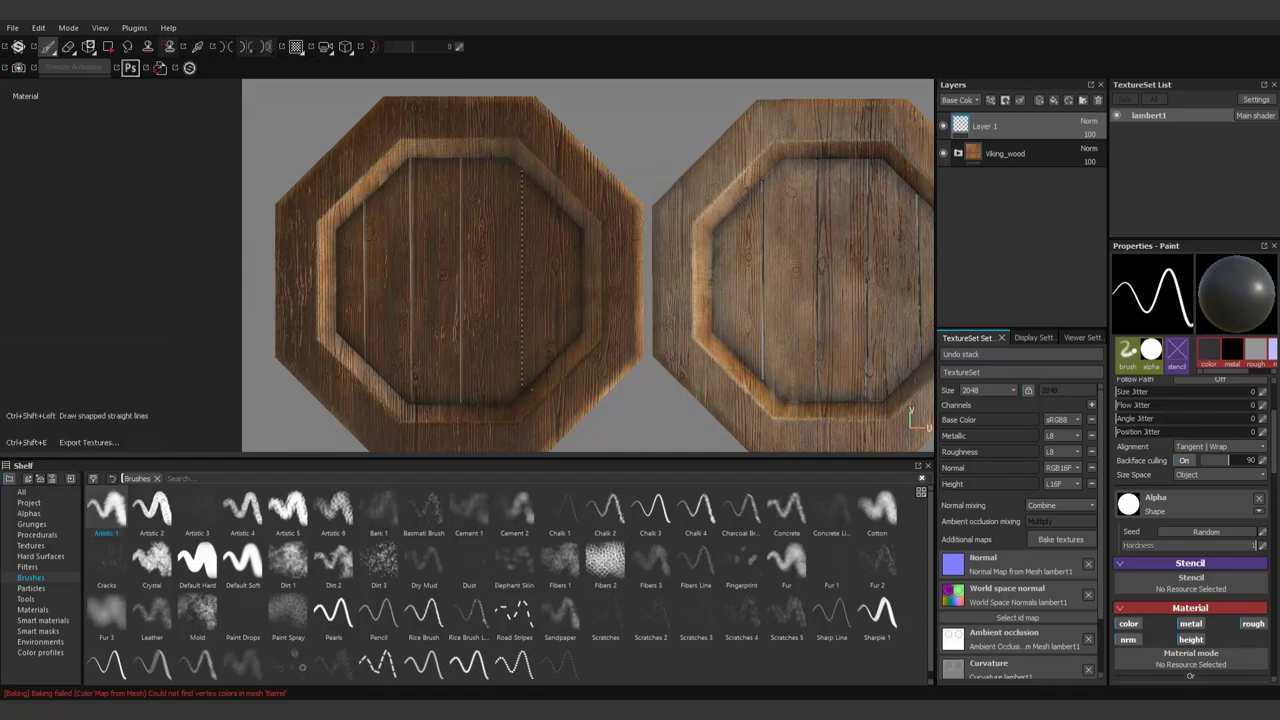
left_click(521, 372, "shift")
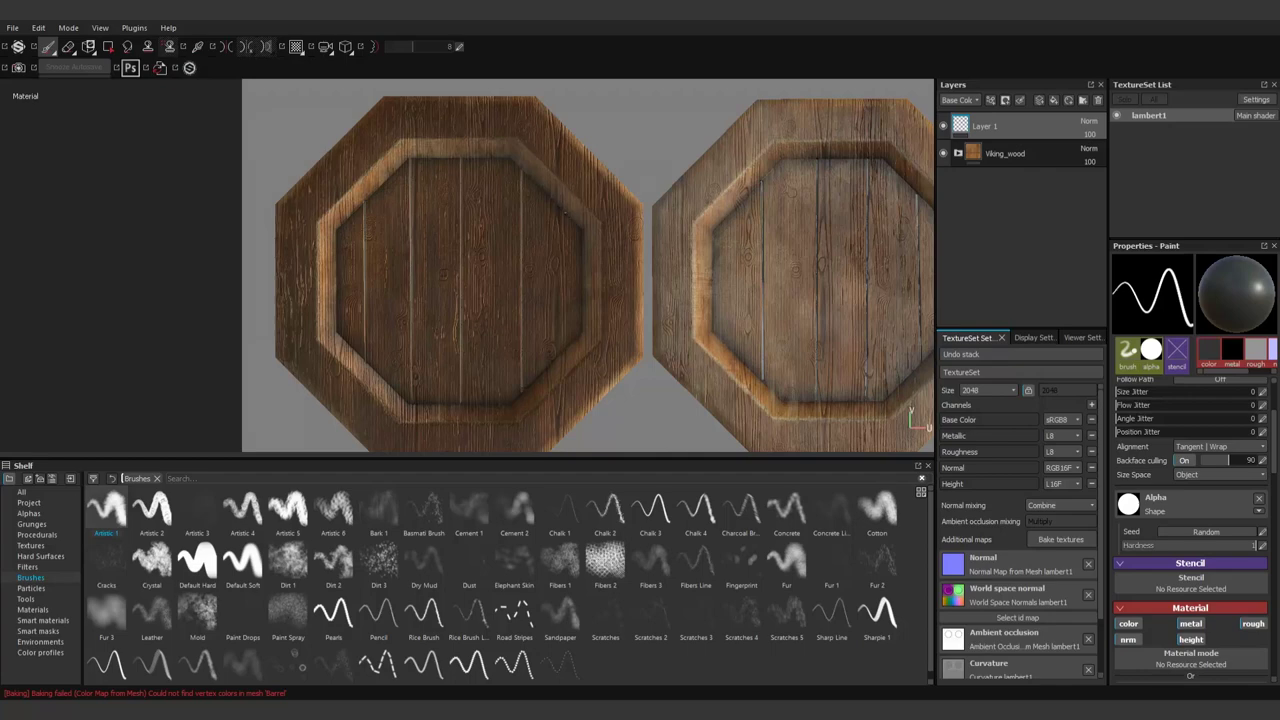
key("f")
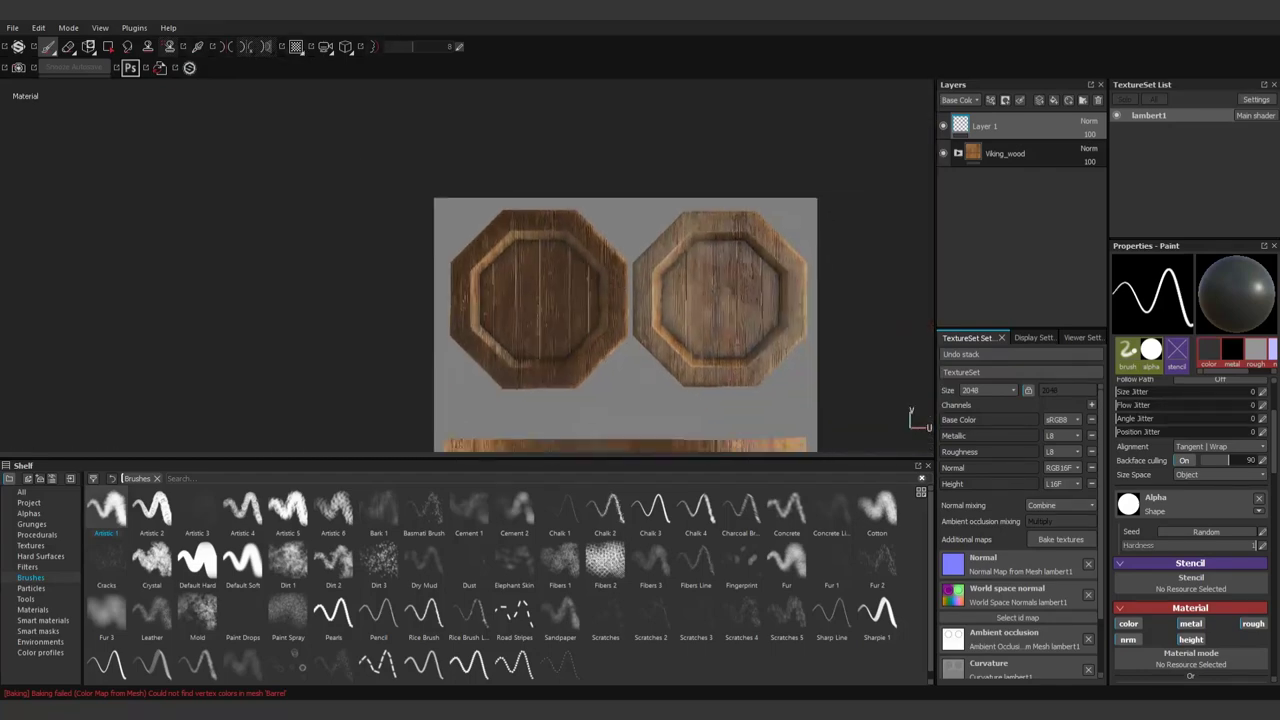
scroll(563, 294, "up", 3)
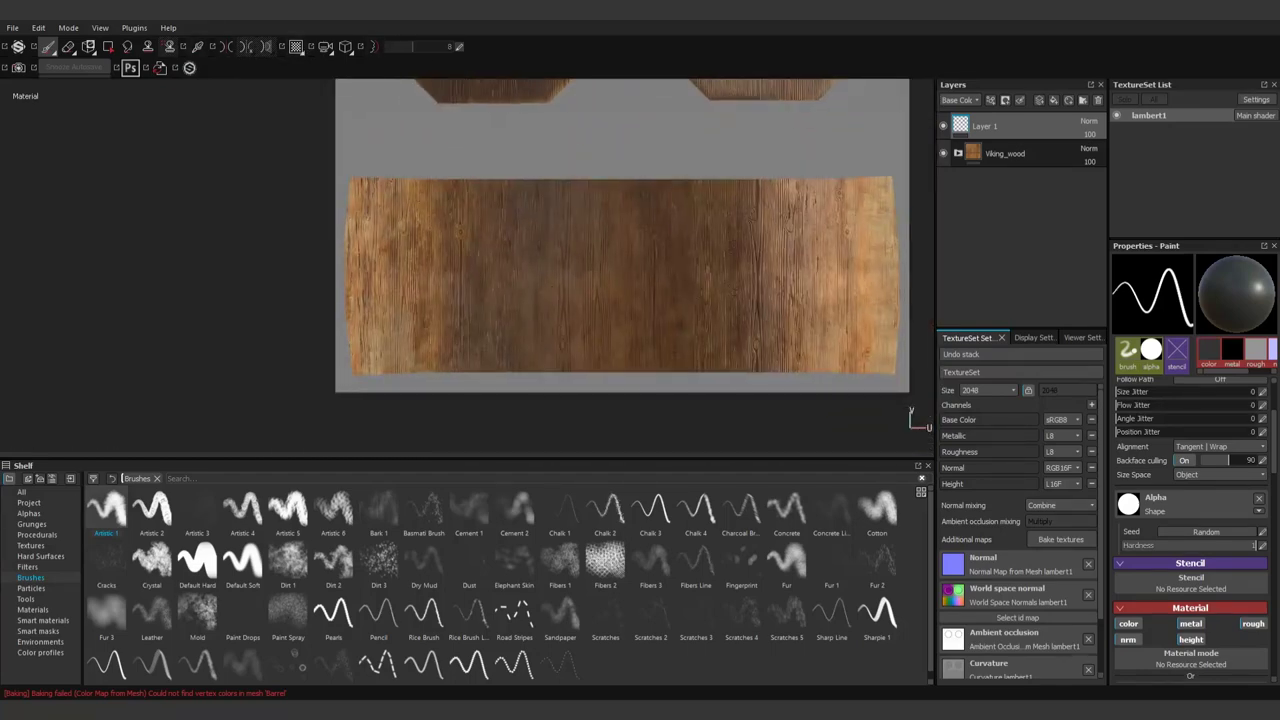
Step: Paint a straight vertical seam on the side plank texture, then return to the 3D barrel view
left_click(393, 372, "shift")
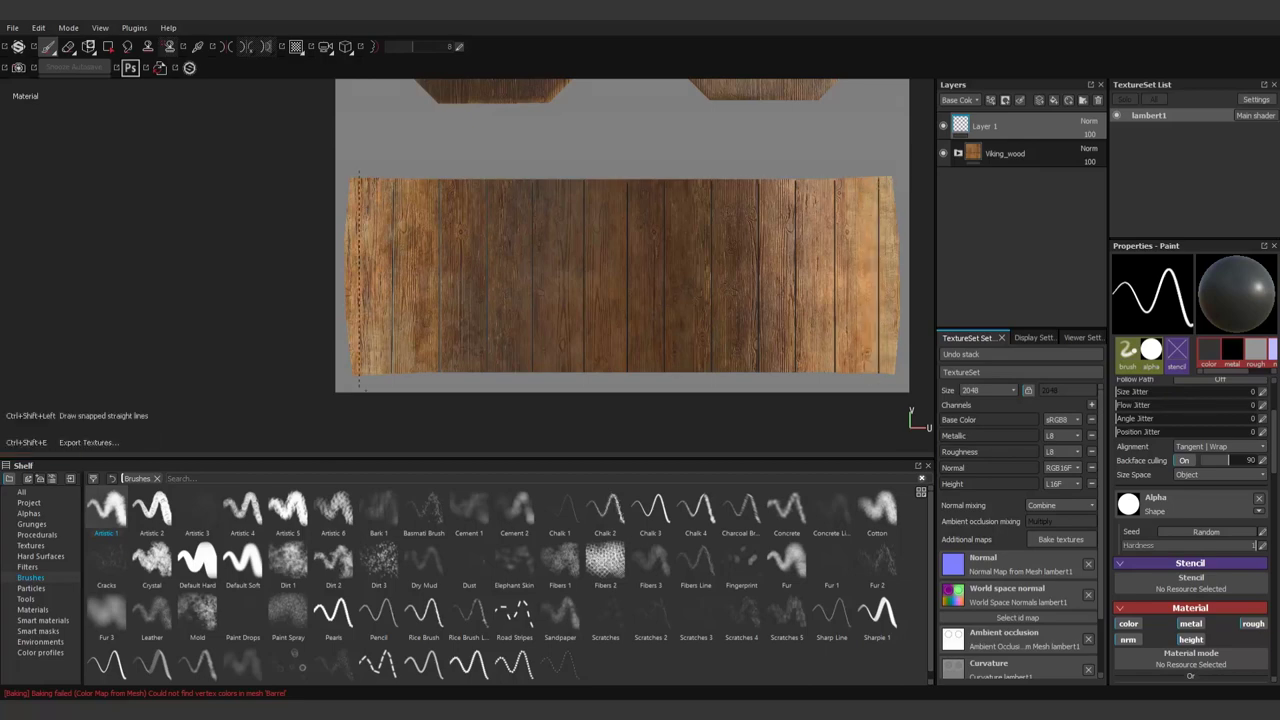
left_click(297, 47)
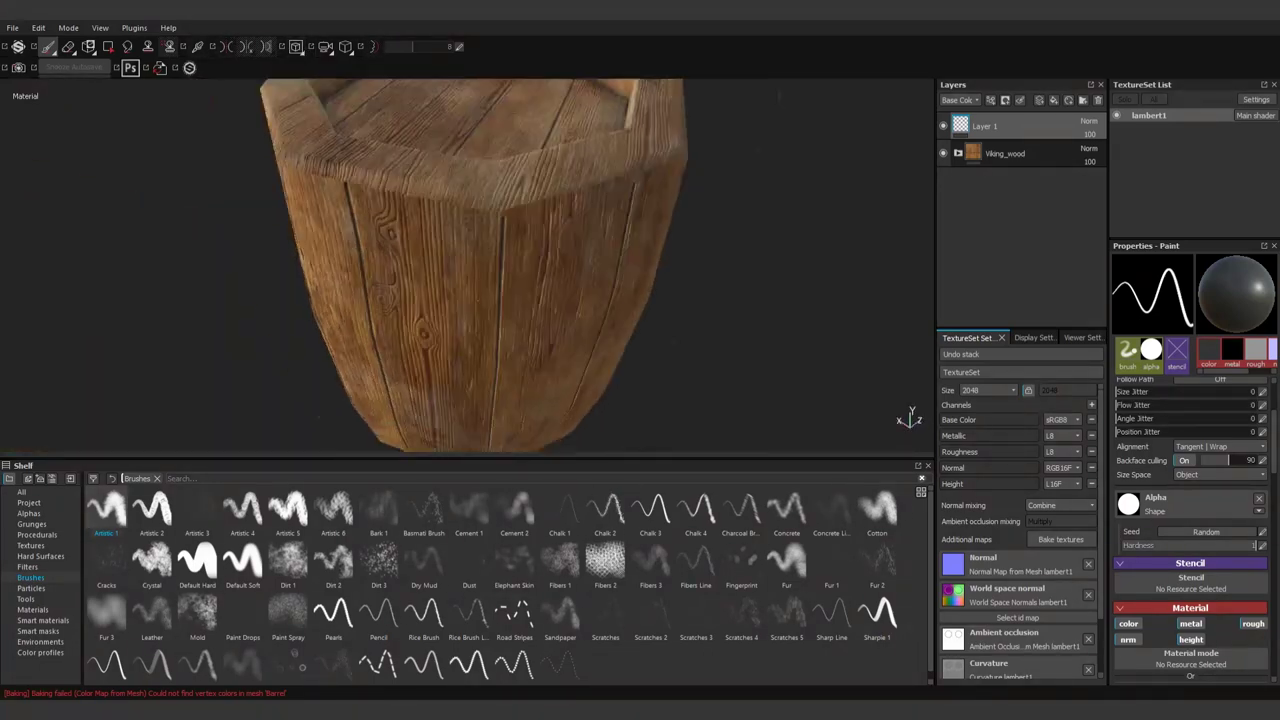
Step: Enlarge the viewport and orbit the barrel to inspect its top and sides
left_click_drag(550, 461, 550, 609)
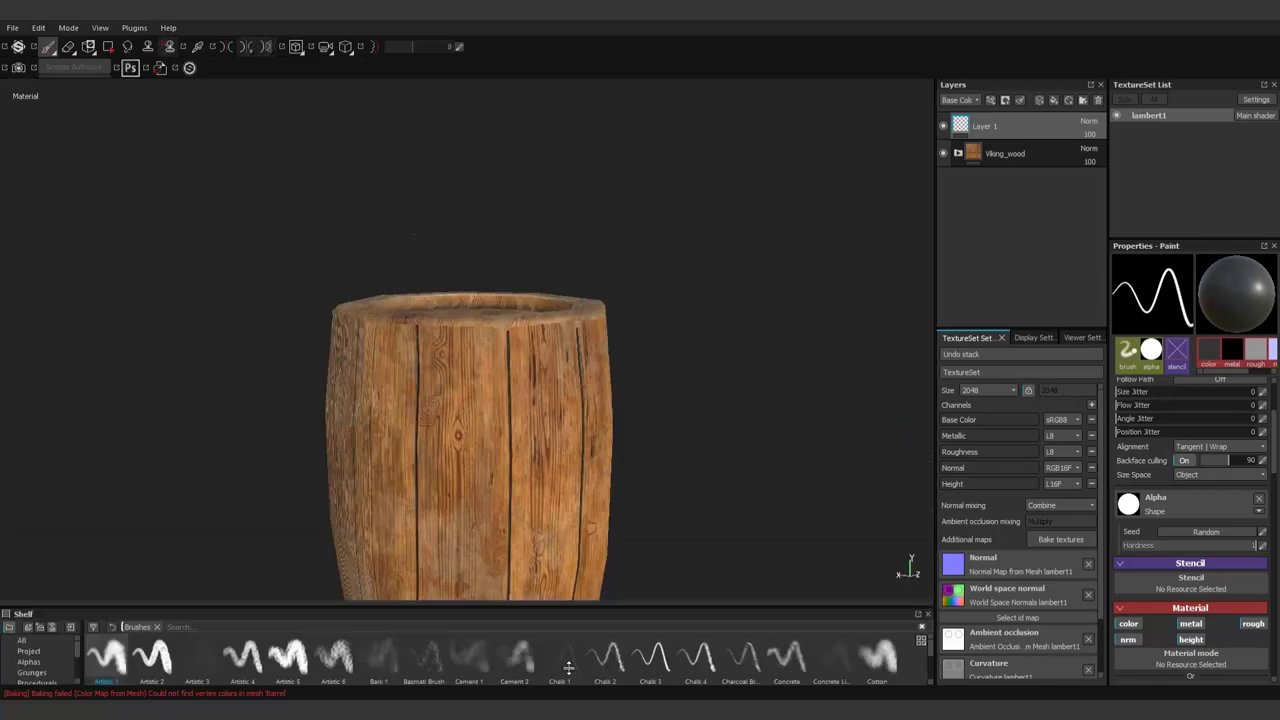
mouse_move(600, 250)
left_mouse_down("alt")
mouse_move(672, 316)
mouse_move(571, 240)
left_mouse_up("alt")
right_click_drag(571, 240, 693, 267, "alt")
left_click_drag(693, 267, 479, 244, "alt")
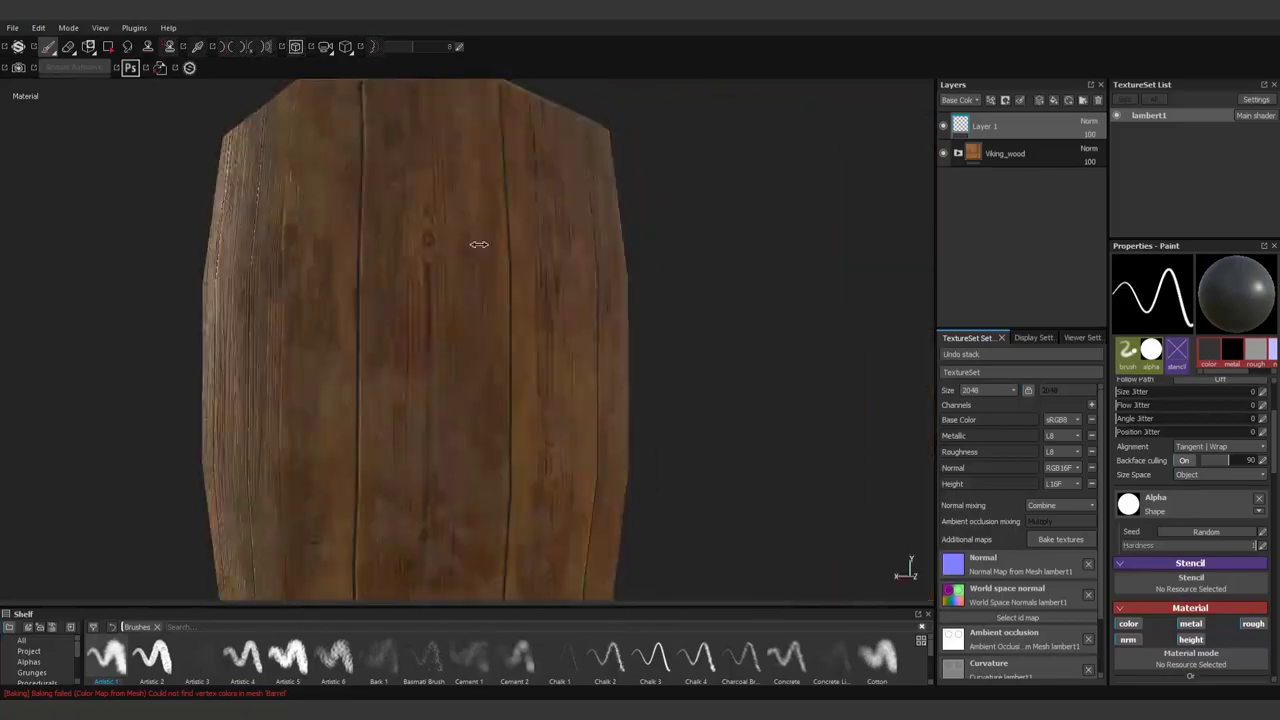
mouse_move(479, 244)
right_mouse_down("shift")
mouse_move(623, 263)
mouse_move(574, 234)
mouse_move(577, 330)
right_mouse_up("shift")
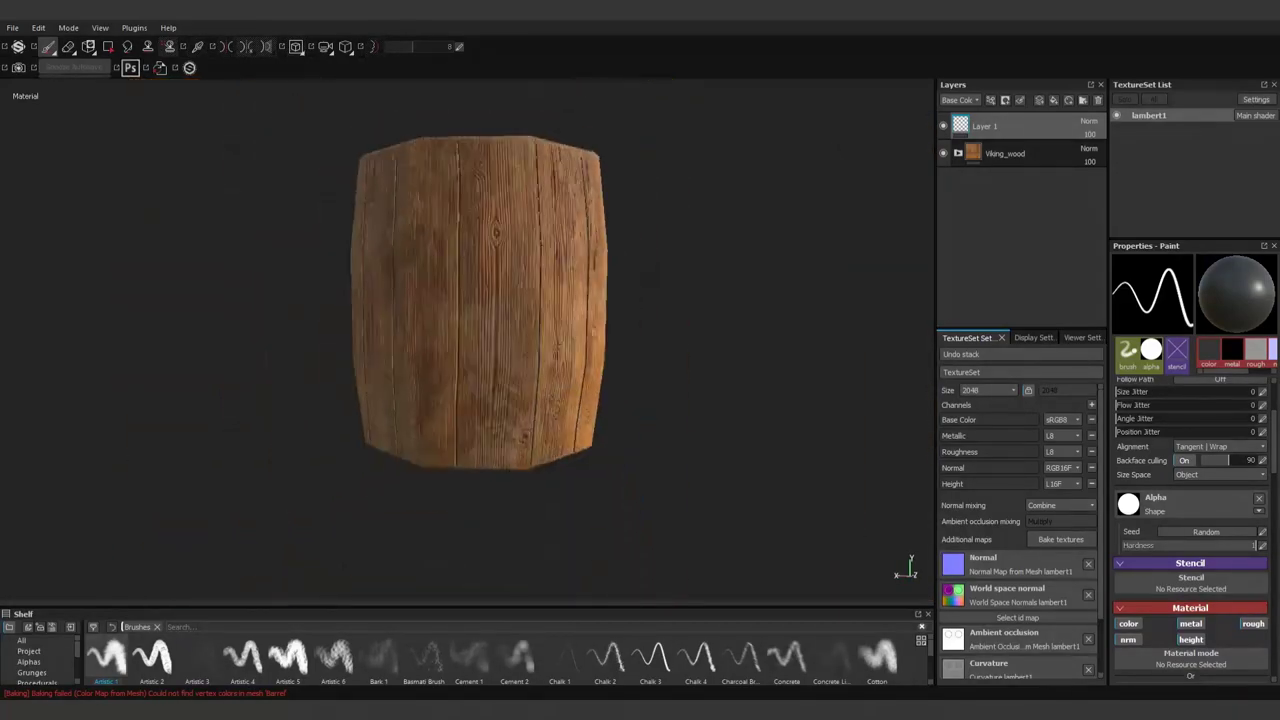
left_click_drag(577, 330, 614, 323, "alt")
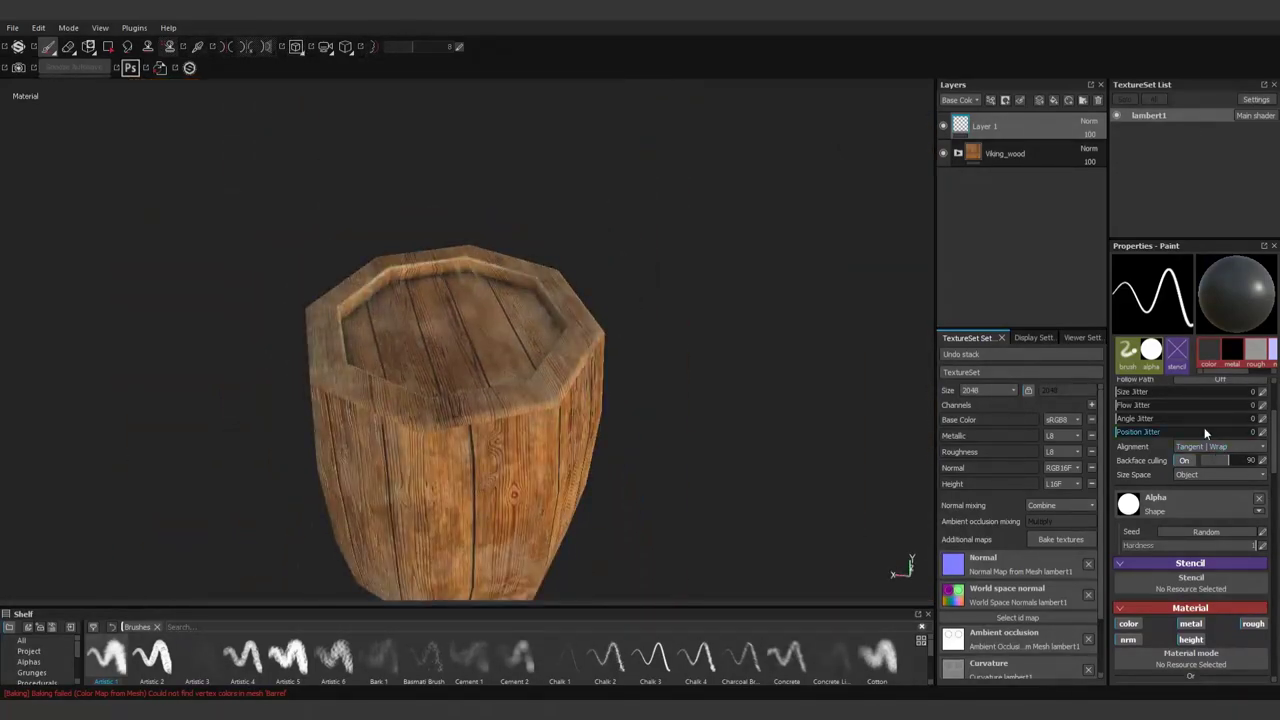
scroll(1204, 427, "down", 2)
scroll(1200, 430, "up", 3)
scroll(1169, 466, "up", 3)
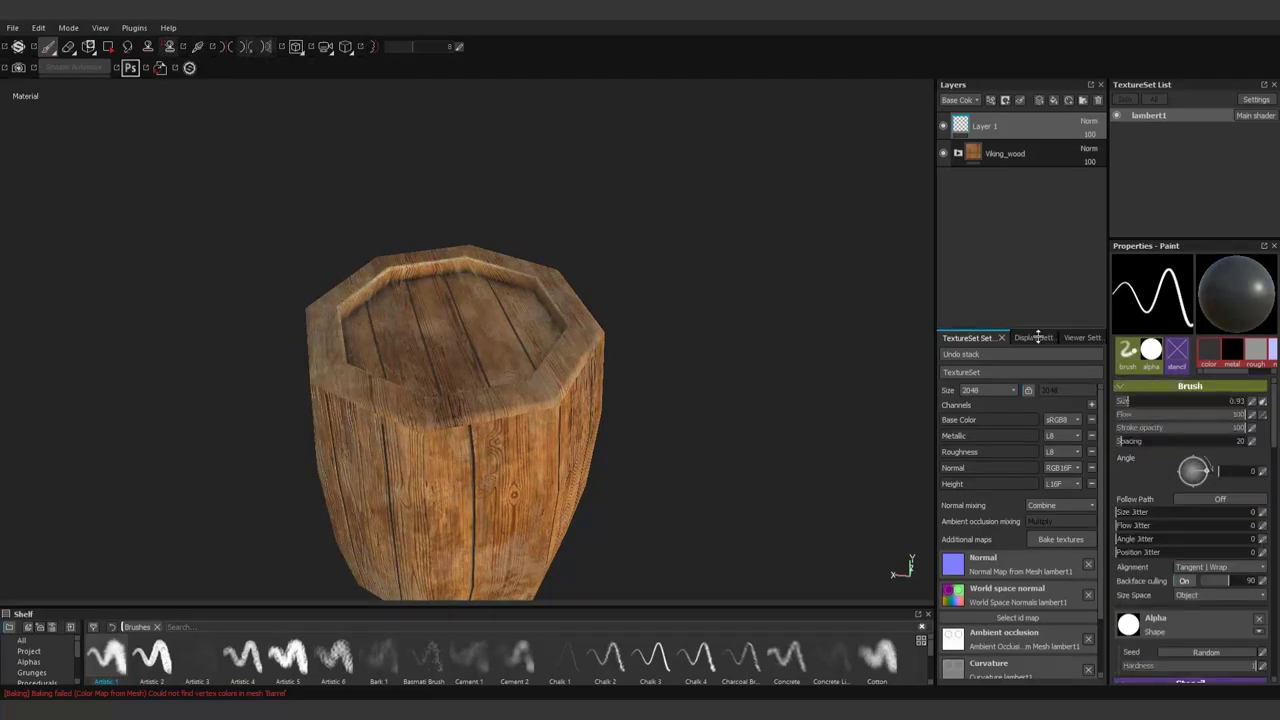
Step: In Viewer Settings, set the environment map to bonifacio_aragon_stairs and rotate it to 88
left_click_drag(1038, 337, 1040, 234)
left_click(1030, 236)
left_click(1068, 236)
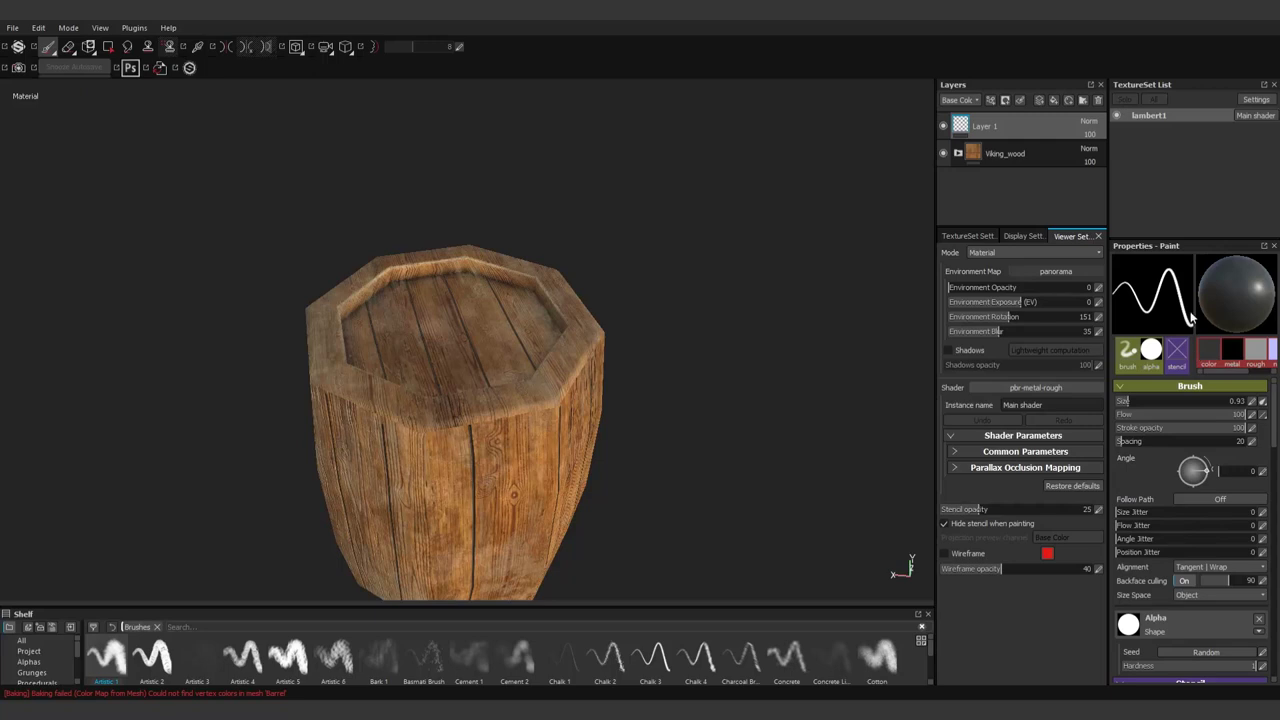
left_click_drag(700, 330, 720, 334, "alt")
right_click_drag(720, 334, 742, 350, "shift")
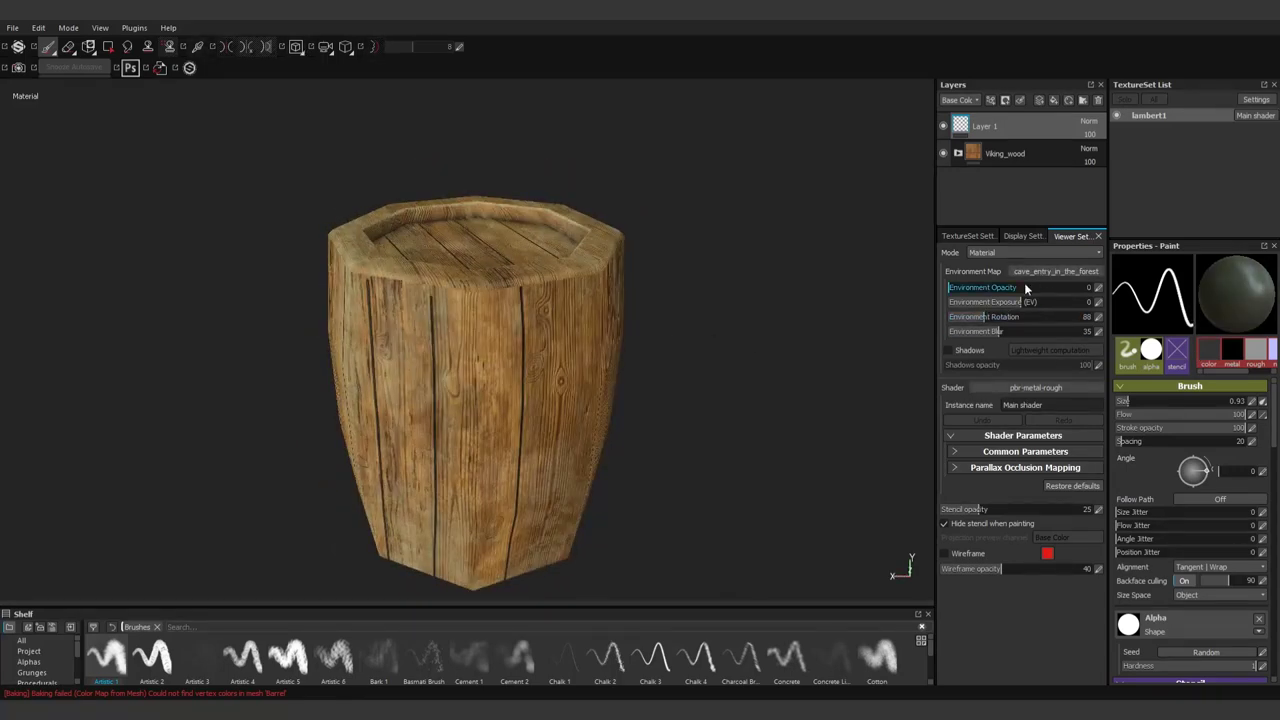
scroll(1063, 270, "down", 1)
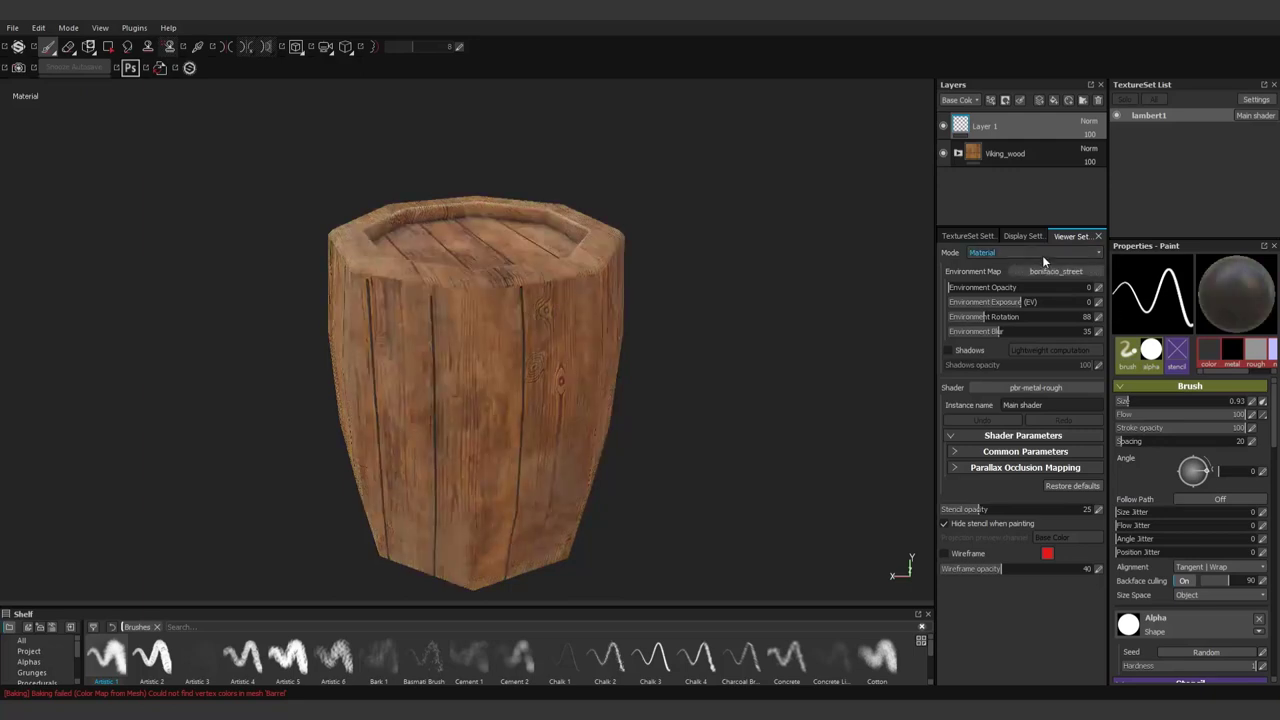
scroll(1040, 272, "down", 1)
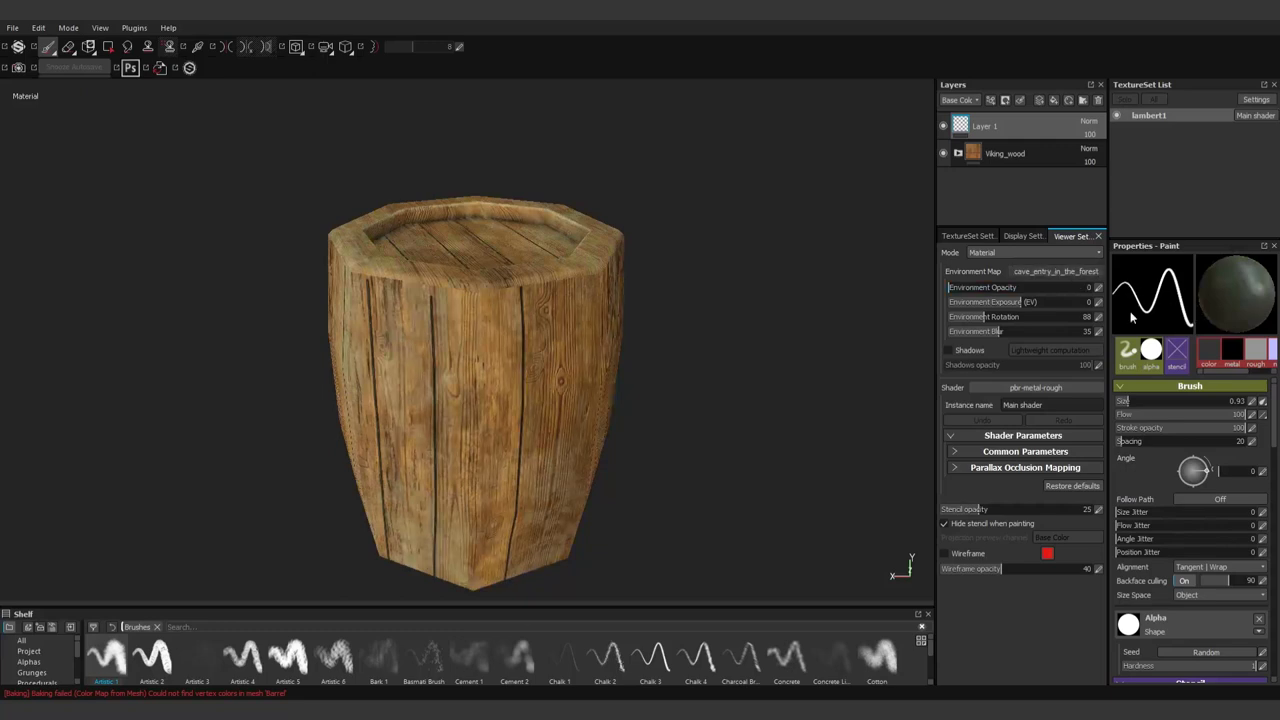
Step: Rotate the environment lighting to 67 while orbiting close views of the barrel
left_click_drag(1088, 319, 810, 443)
left_click_drag(500, 358, 737, 340, "alt")
right_click_drag(737, 340, 646, 355, "alt")
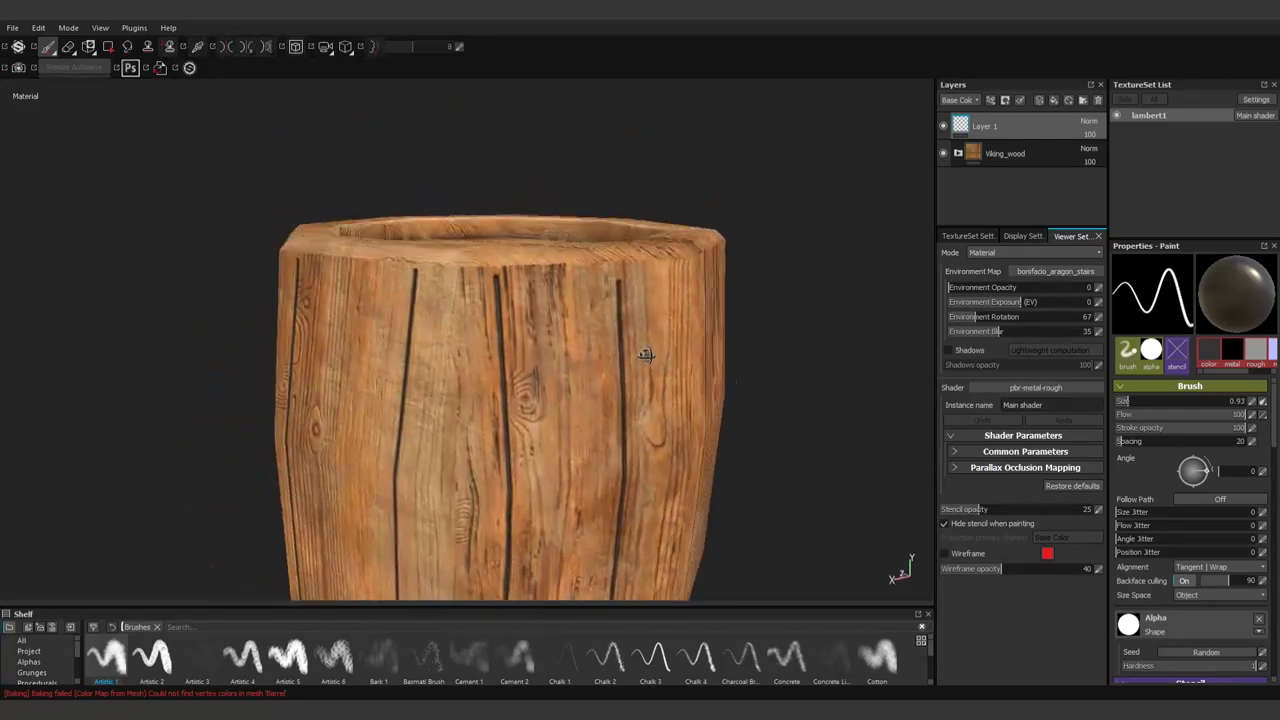
mouse_move(646, 355)
left_mouse_down("alt")
mouse_move(714, 200)
mouse_move(659, 419)
left_mouse_up("alt")
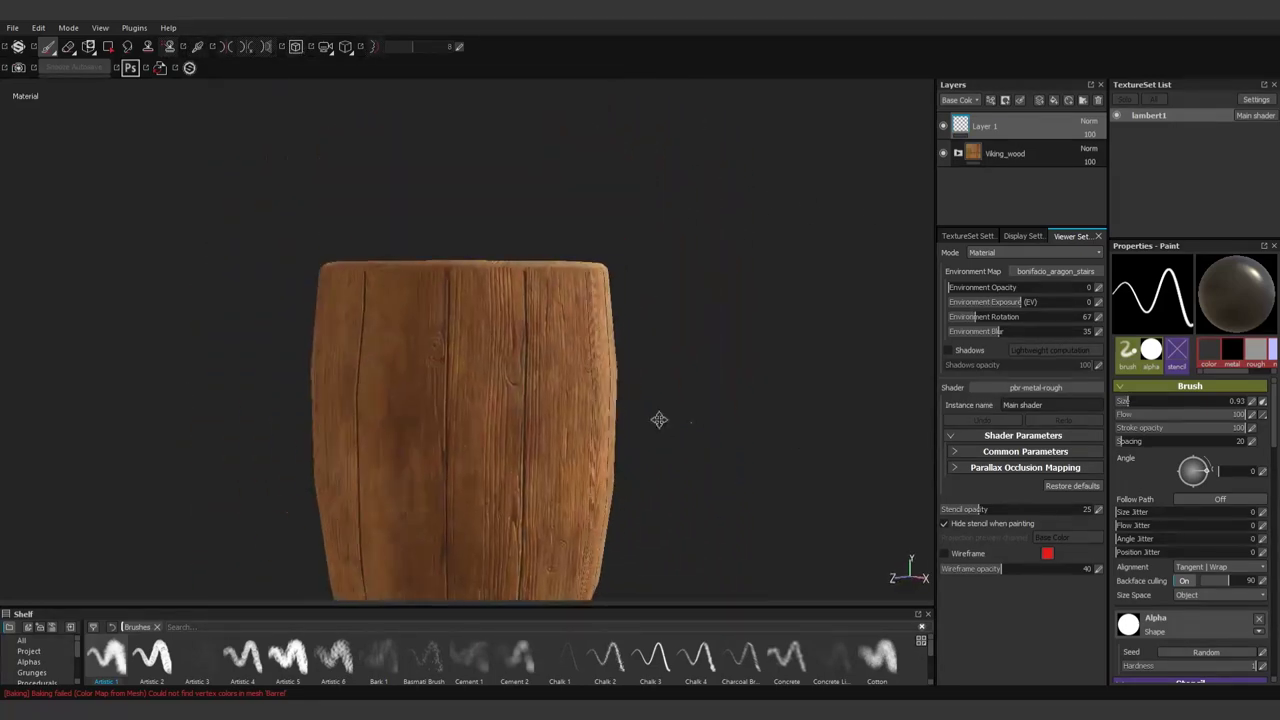
right_click_drag(659, 419, 640, 415, "shift")
mouse_move(640, 415)
left_mouse_down("alt")
mouse_move(597, 408)
mouse_move(901, 143)
left_mouse_up("alt")
left_click_drag(577, 608, 589, 337)
Step: Try an Artificial Leather fill layer, then undo it back to the plain white fill
left_click(32, 482)
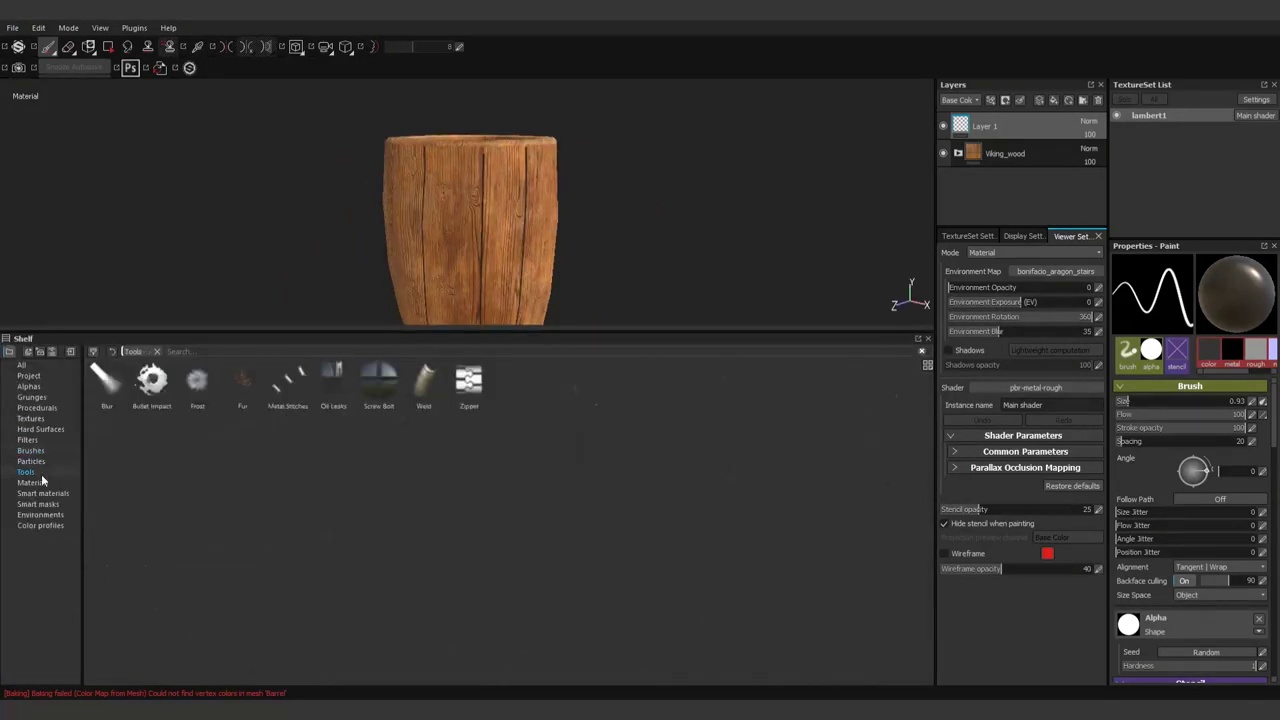
left_click(1052, 101)
left_click(196, 382)
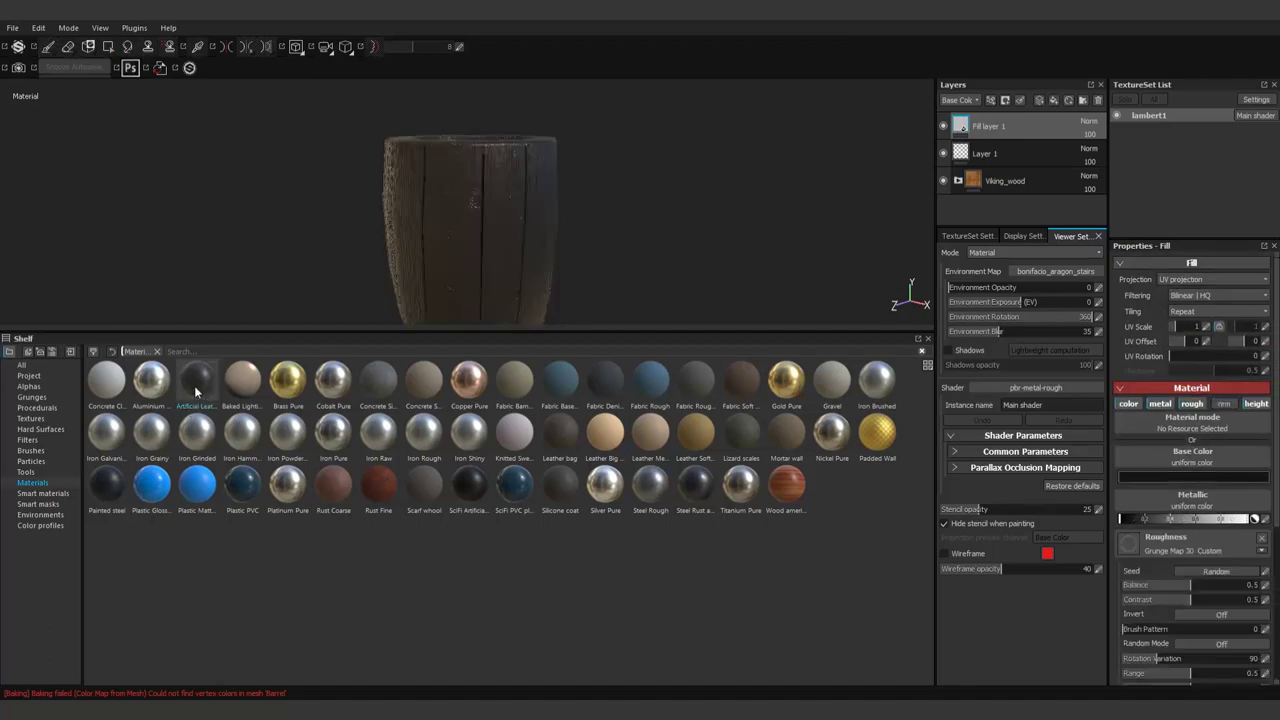
left_click_drag(507, 342, 507, 540)
left_click_drag(520, 380, 578, 632, "alt")
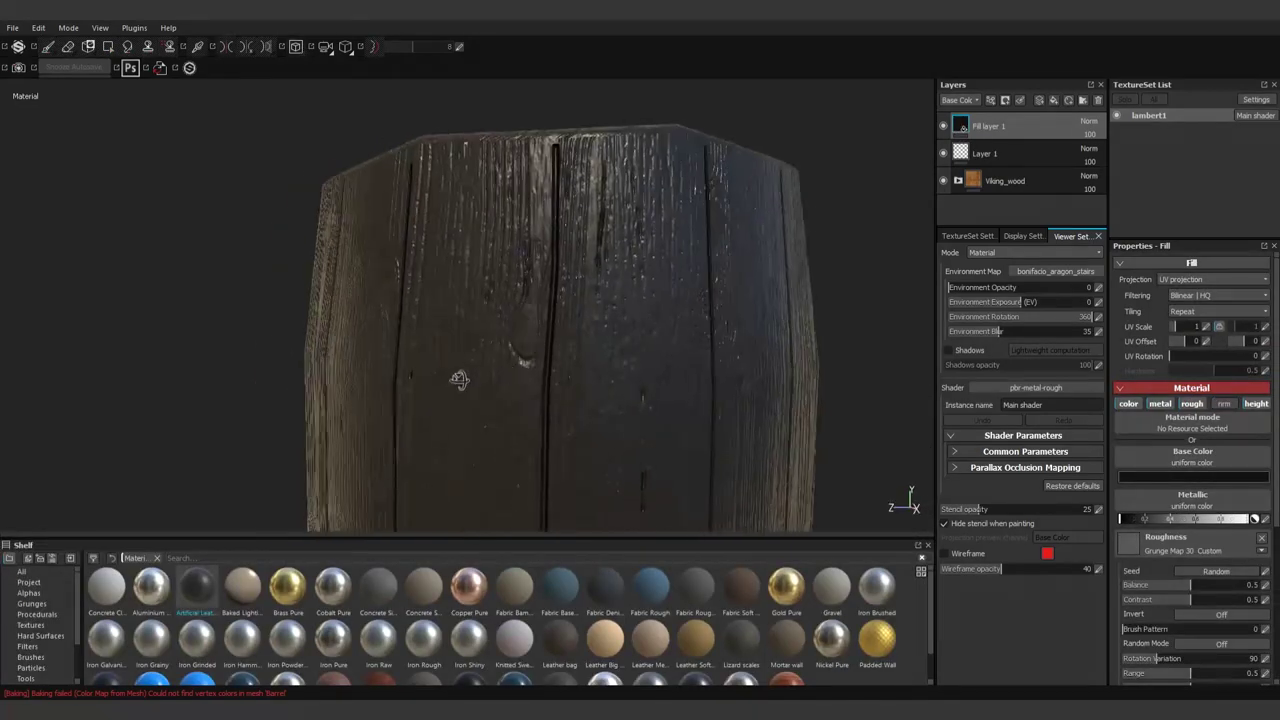
key("ctrl+z")
Step: Apply the METAL_SANDY_DIRT smart material and delete the old white fill layer
left_click_drag(579, 541, 600, 357)
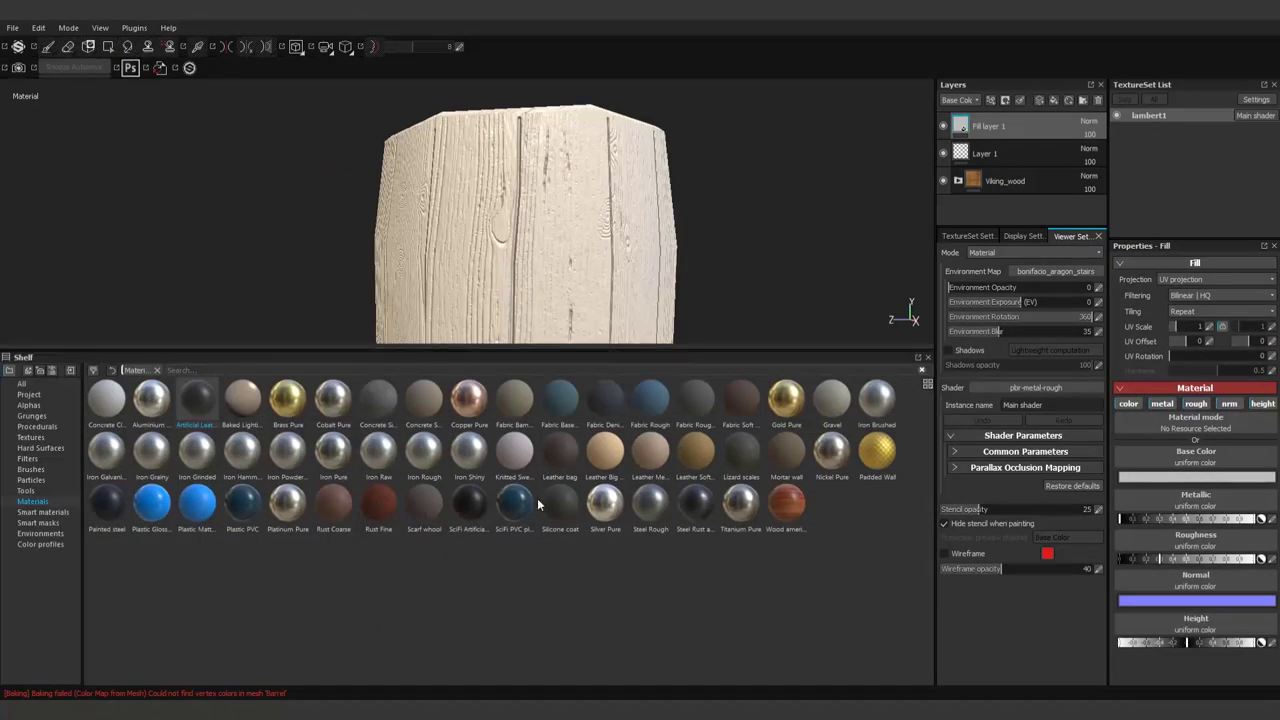
left_click(42, 512)
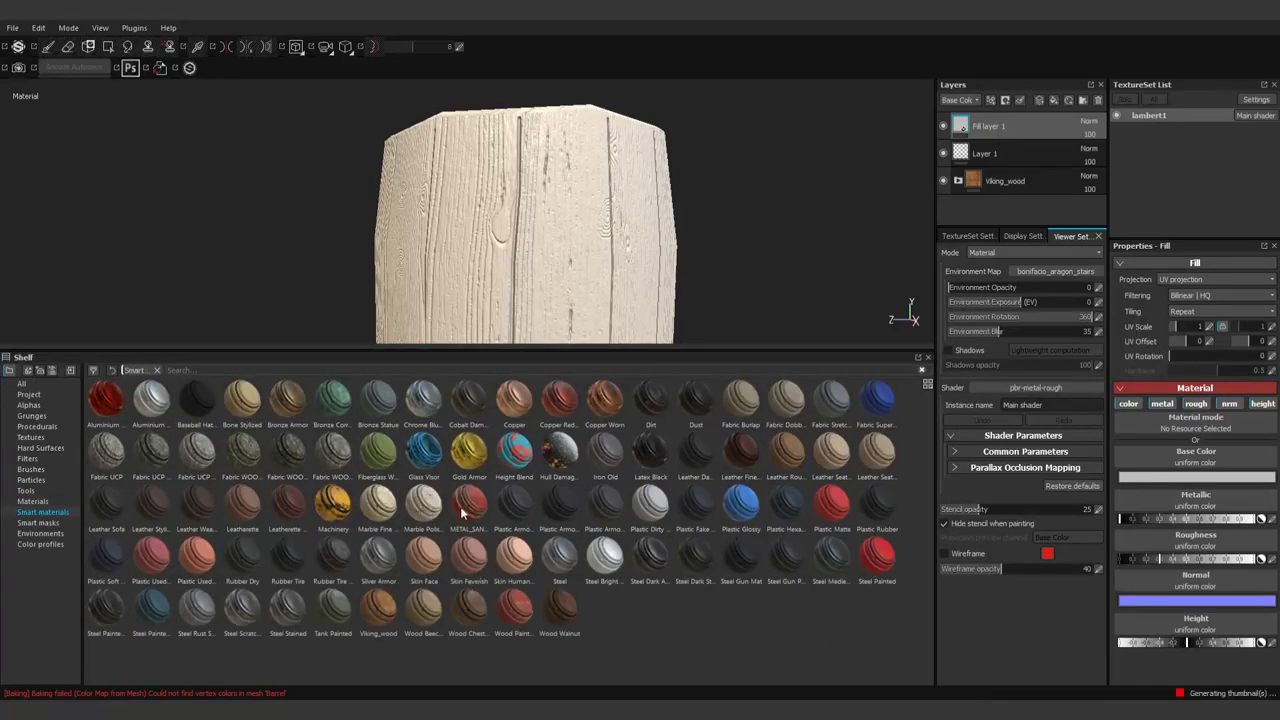
left_click_drag(465, 508, 1050, 140)
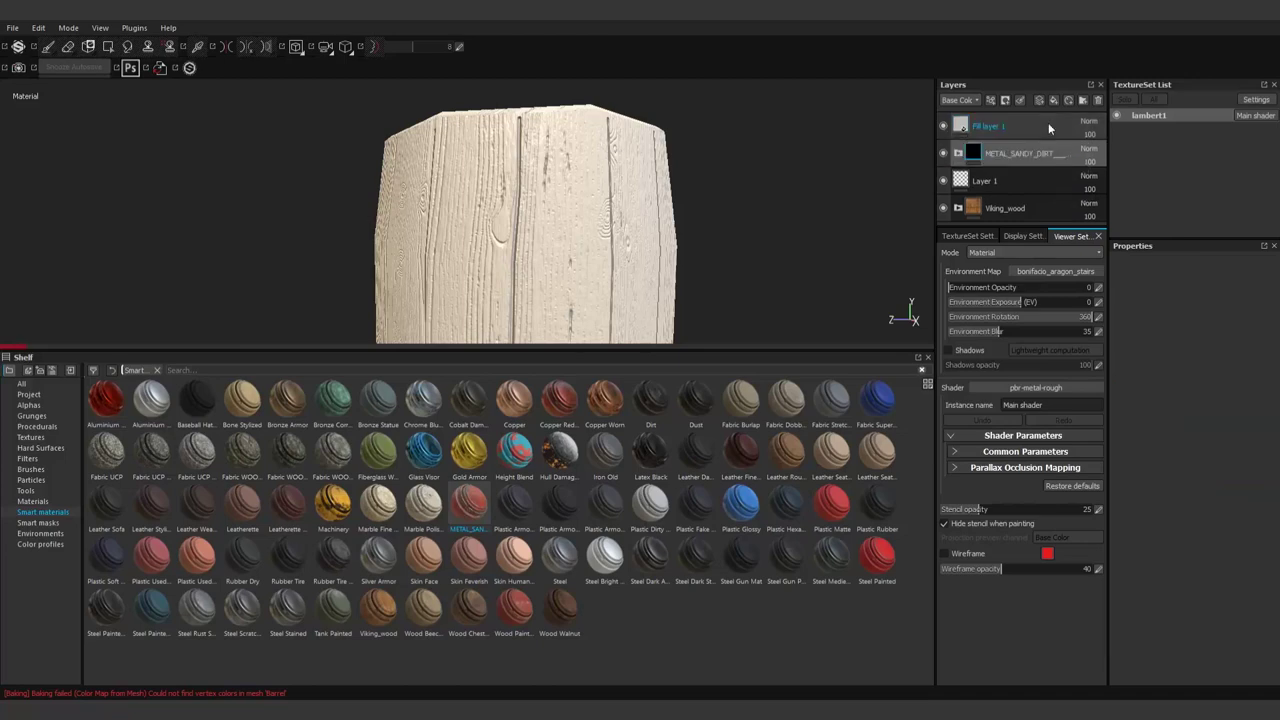
left_click(998, 127)
key("Delete")
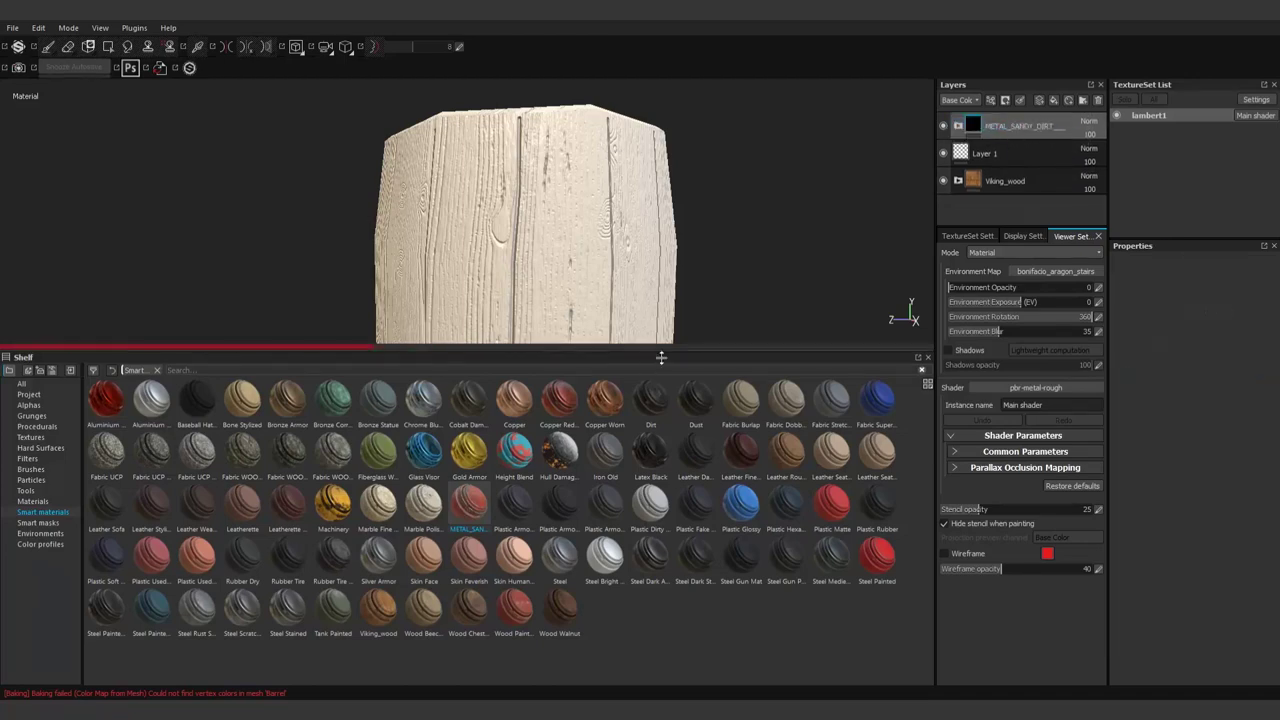
Step: Darken the Painted Metal fill's base colour and adjust its height inside METAL_SANDY_DIRT
left_click_drag(655, 358, 640, 607)
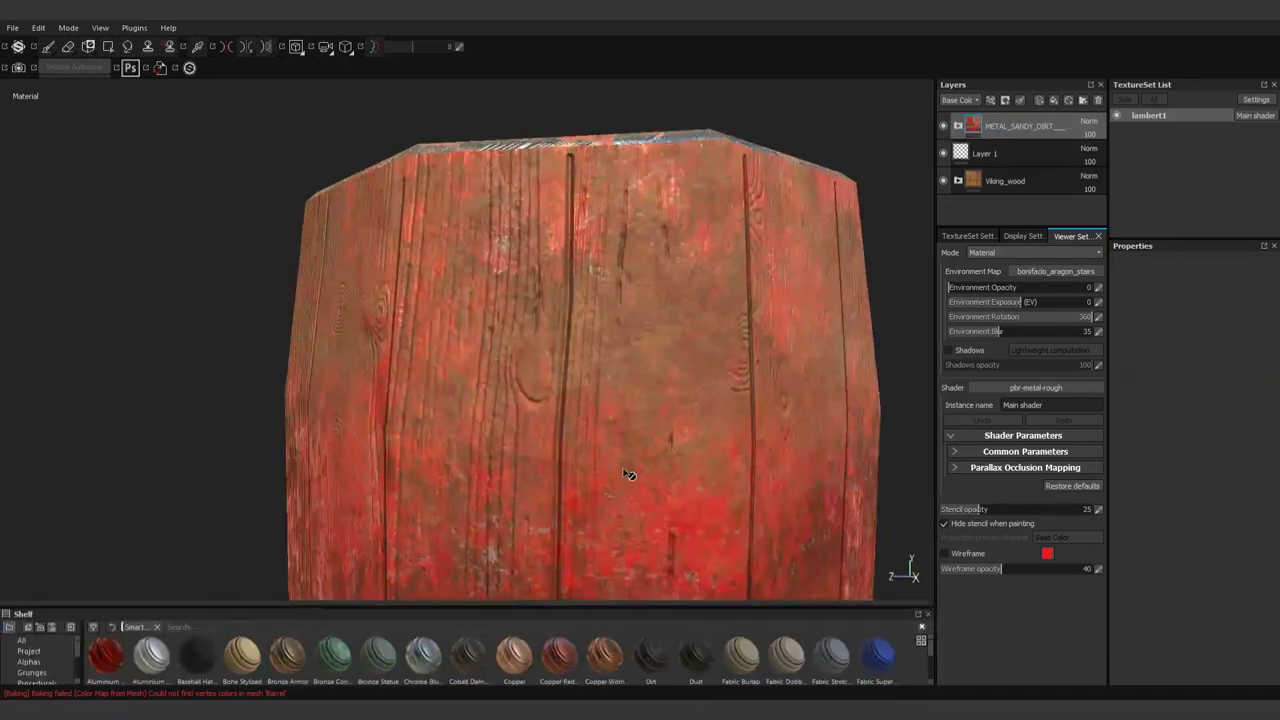
left_click_drag(625, 403, 640, 360, "alt")
left_click(958, 126)
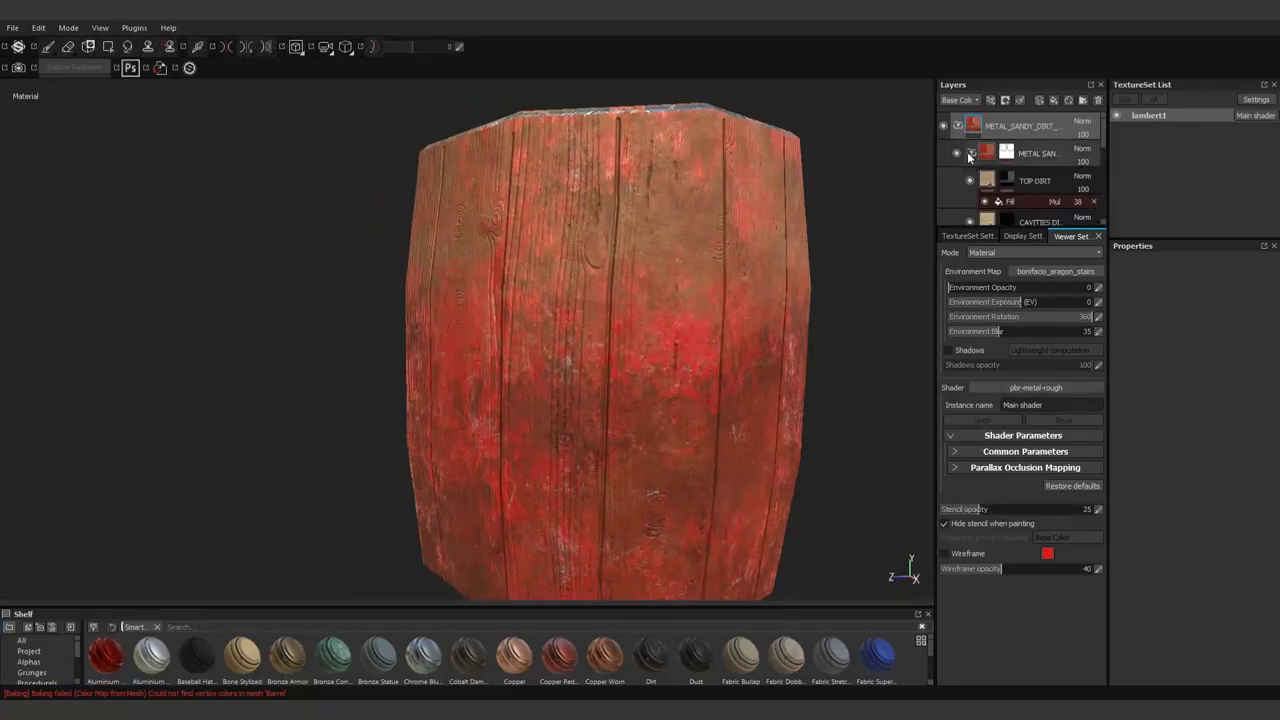
scroll(1010, 170, "down", 3)
left_click(1010, 205)
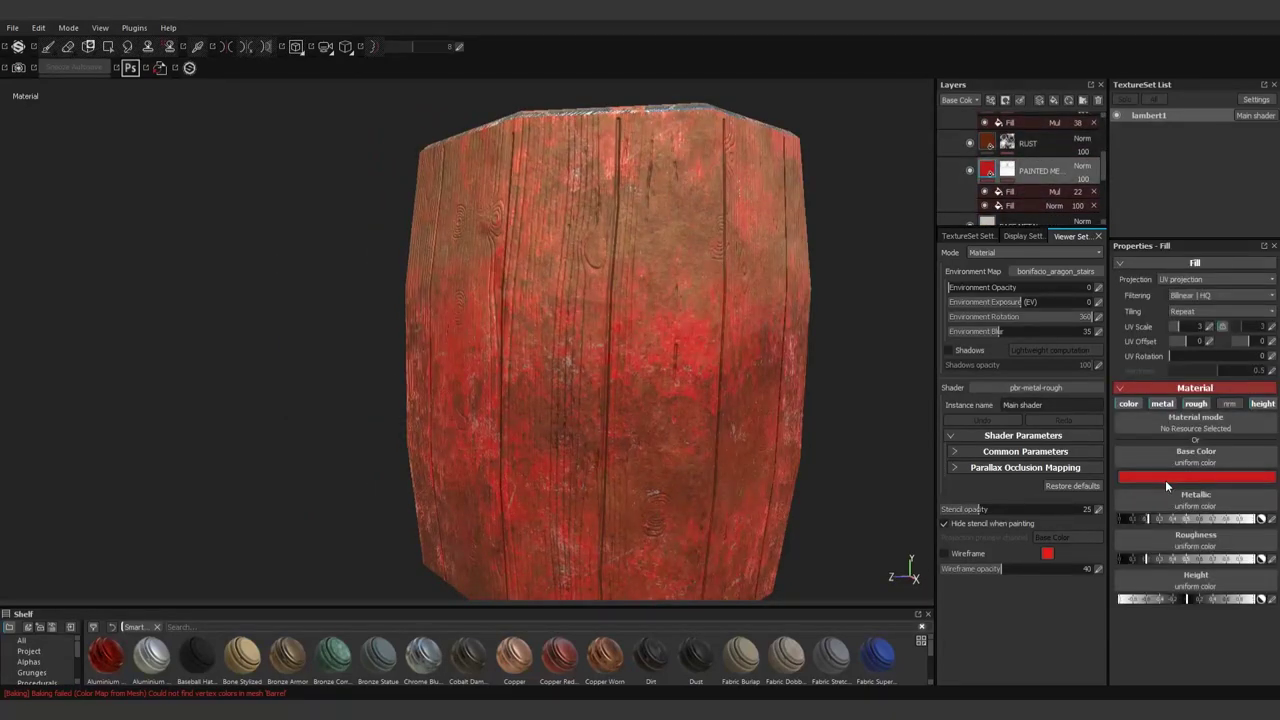
left_click_drag(1148, 513, 1120, 526)
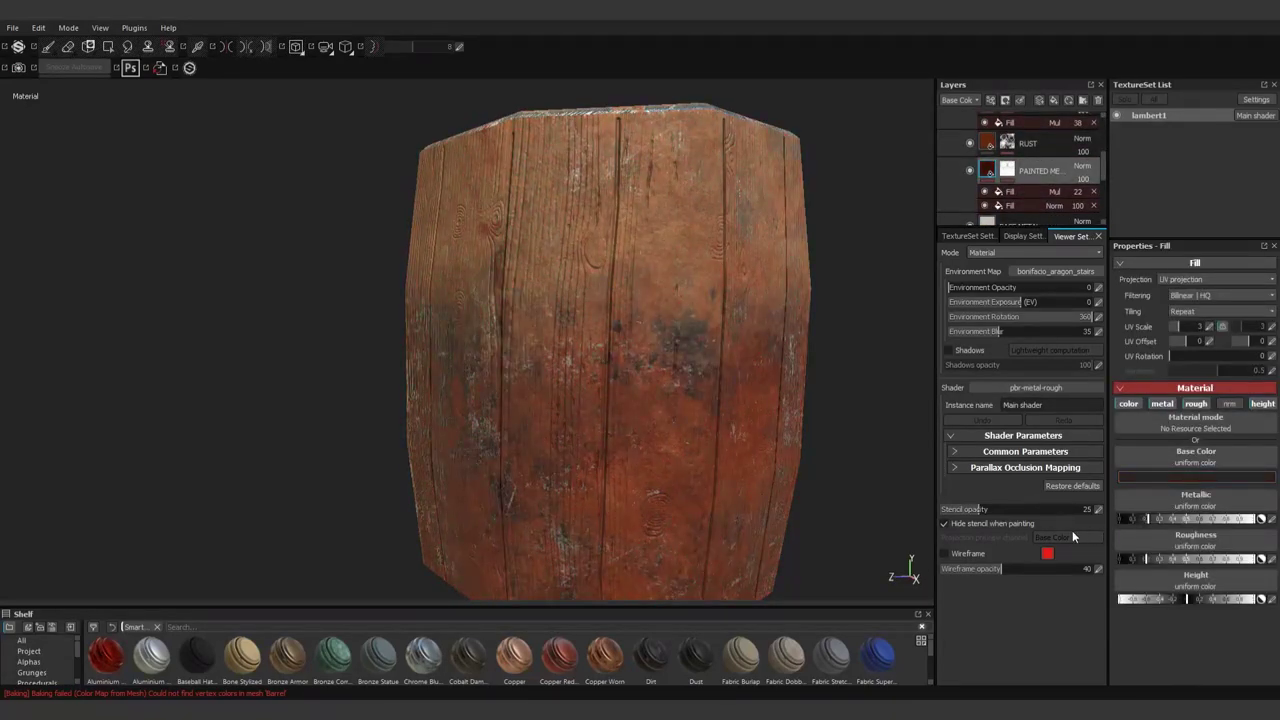
left_click_drag(1204, 599, 1236, 597)
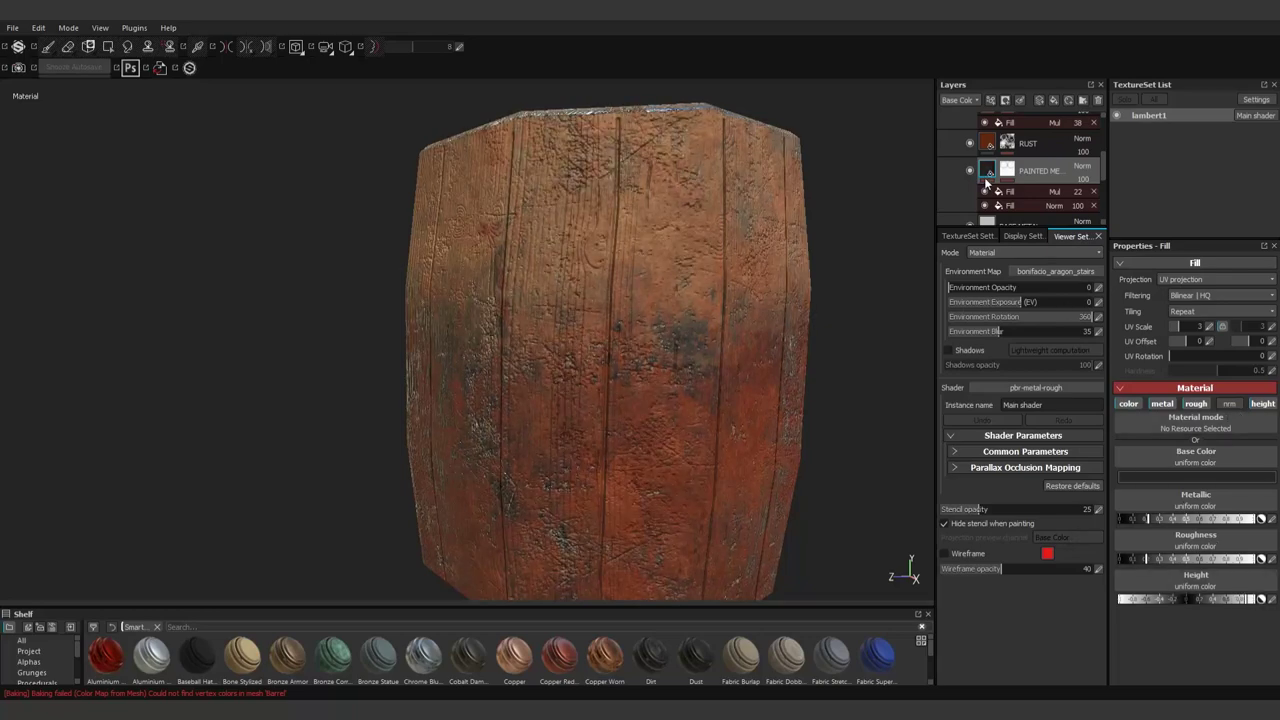
scroll(986, 183, "up", 3)
left_click(1000, 127)
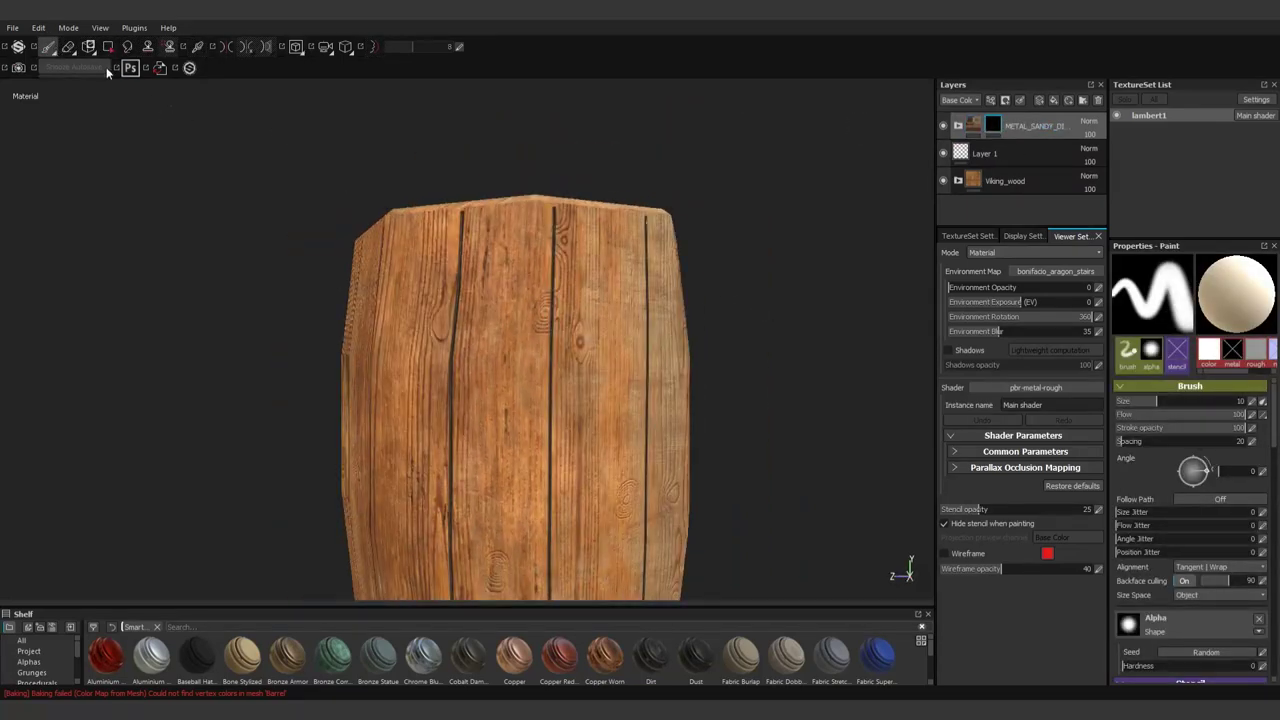
Step: Switch to the 2D texture layout and show brush presets in a taller shelf
left_click(296, 47)
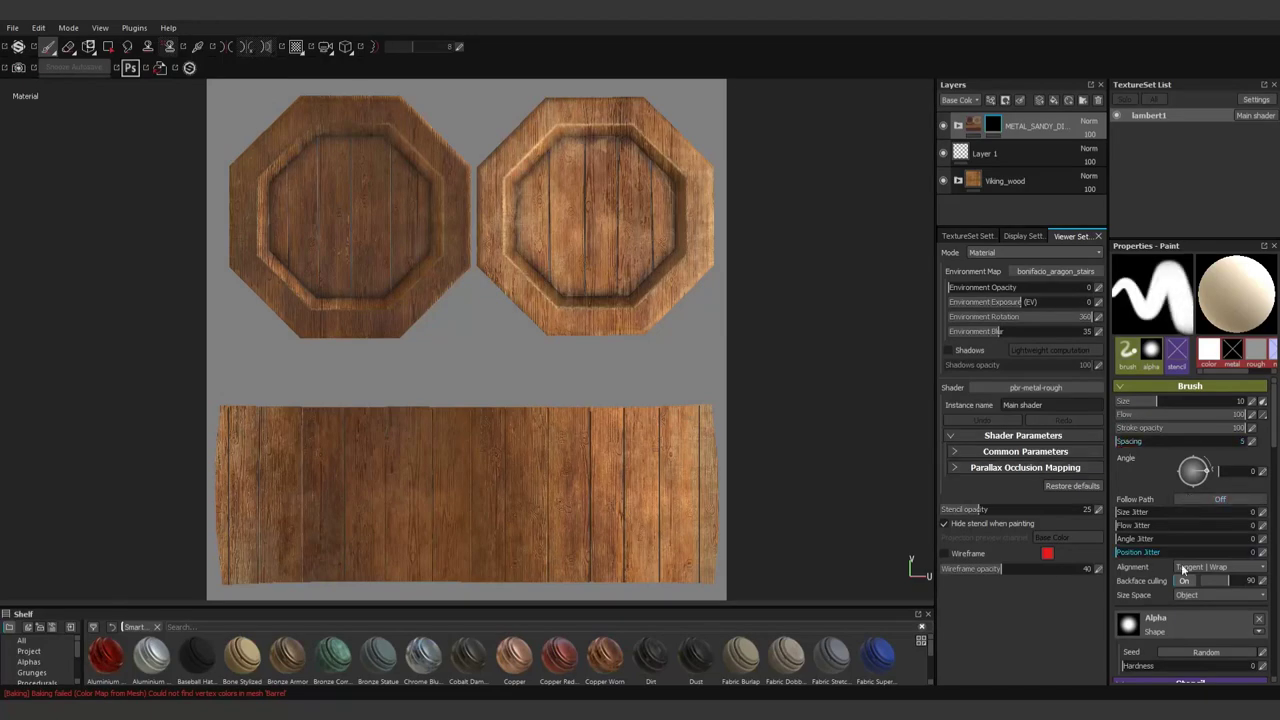
scroll(1143, 560, "down", 2)
left_click_drag(603, 620, 628, 395)
left_click(28, 489)
left_click(32, 500)
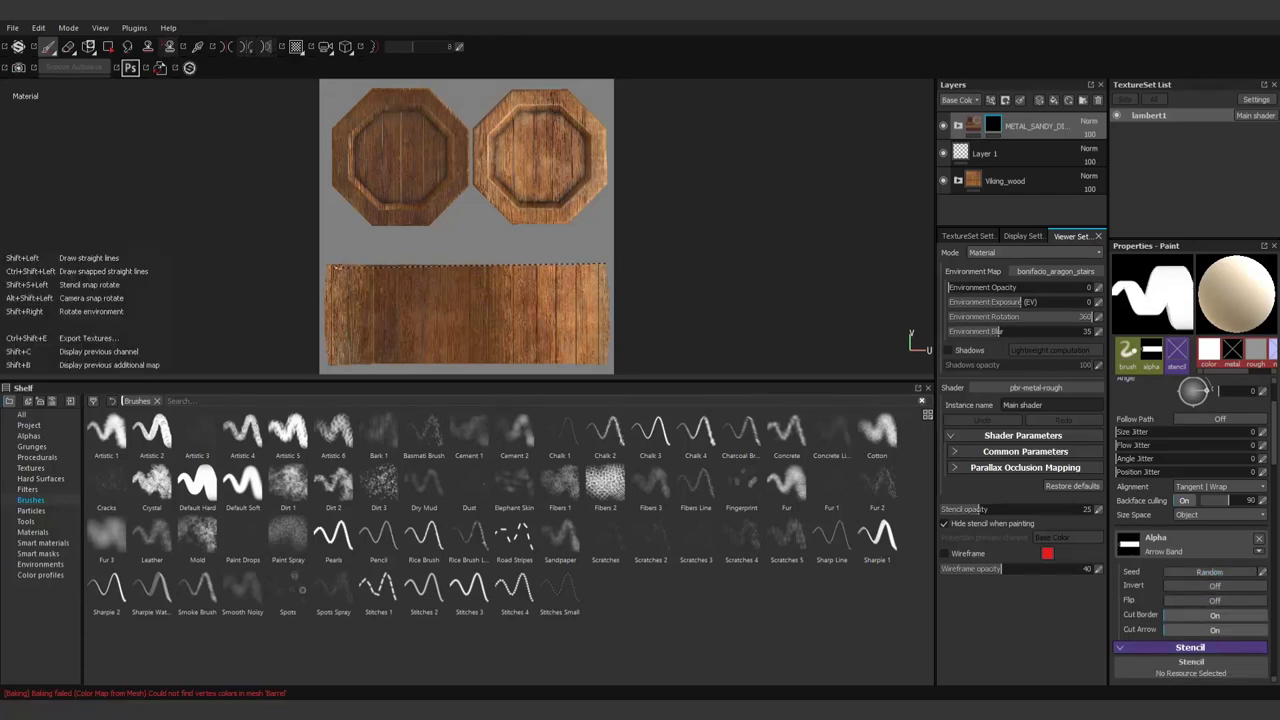
Step: Set Artistic 1 to full hardness with zero size and angle jitter, then choose Default Hard
left_click(1258, 539)
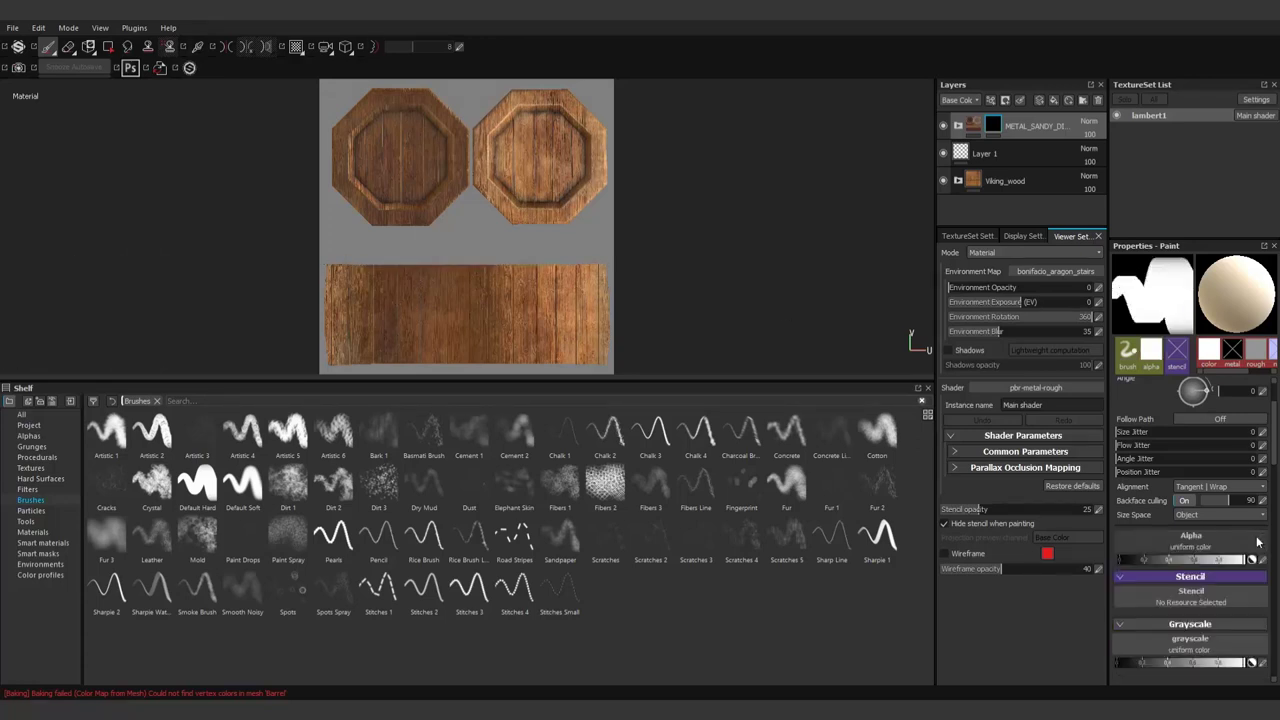
mouse_move(1189, 571)
left_mouse_down()
mouse_move(1255, 572)
mouse_move(1256, 588)
left_mouse_up()
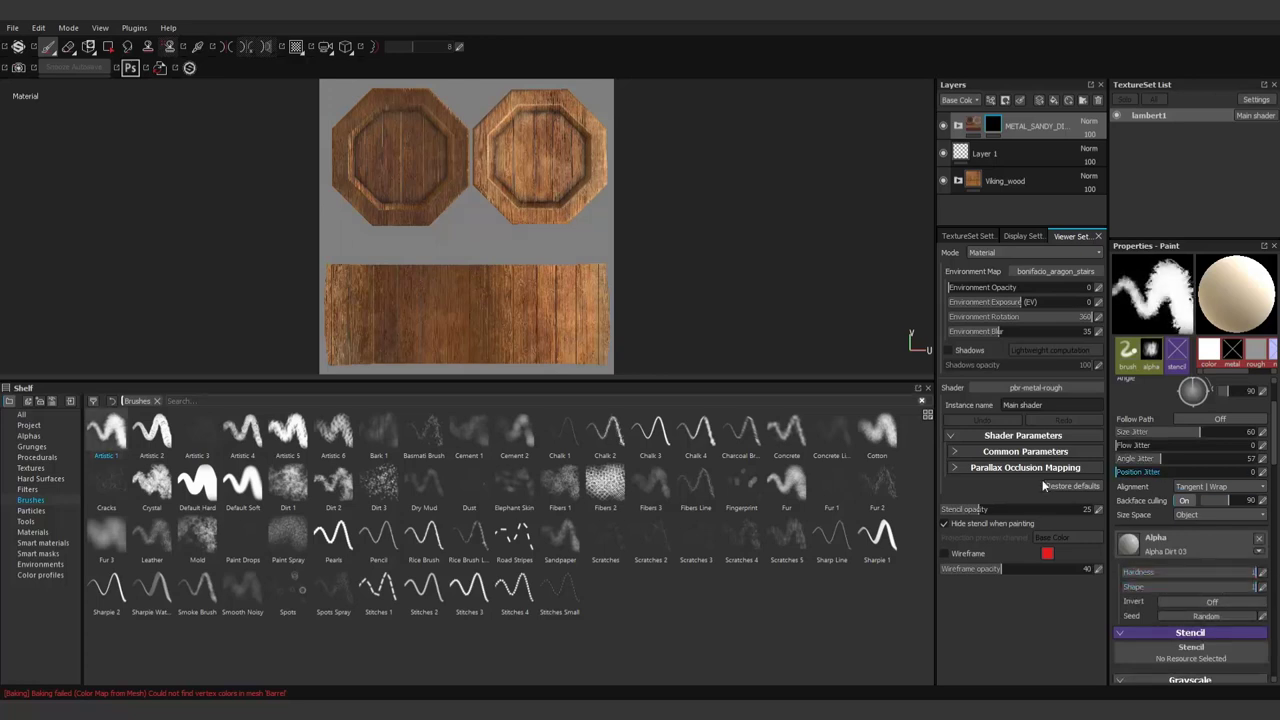
left_click_drag(1158, 458, 1116, 458)
left_click_drag(1200, 431, 1116, 431)
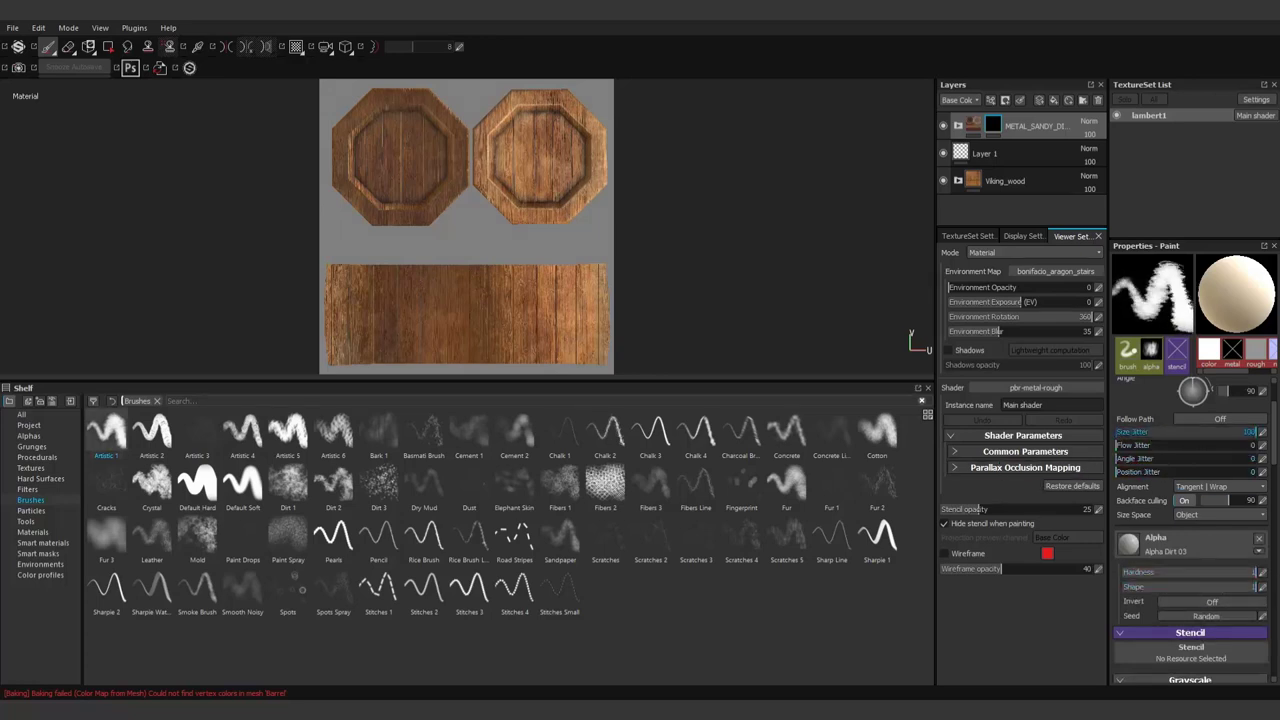
scroll(1192, 492, "up", 2)
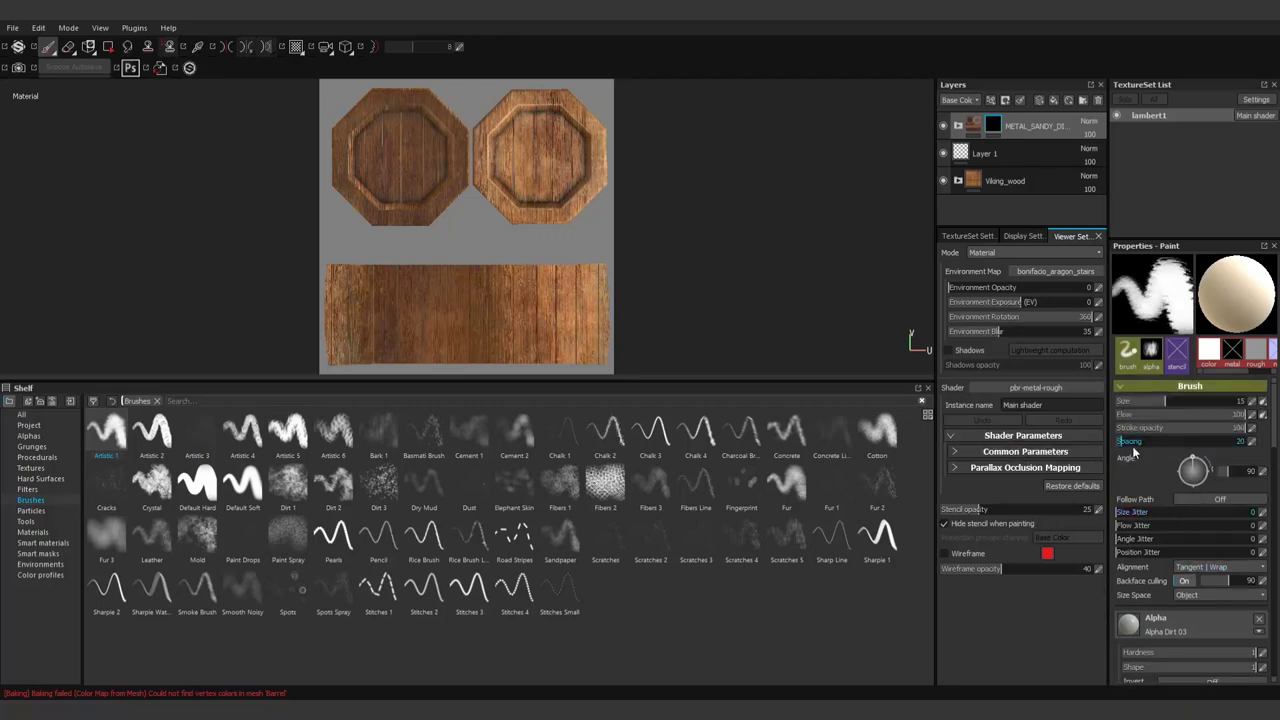
scroll(1240, 600, "down", 2)
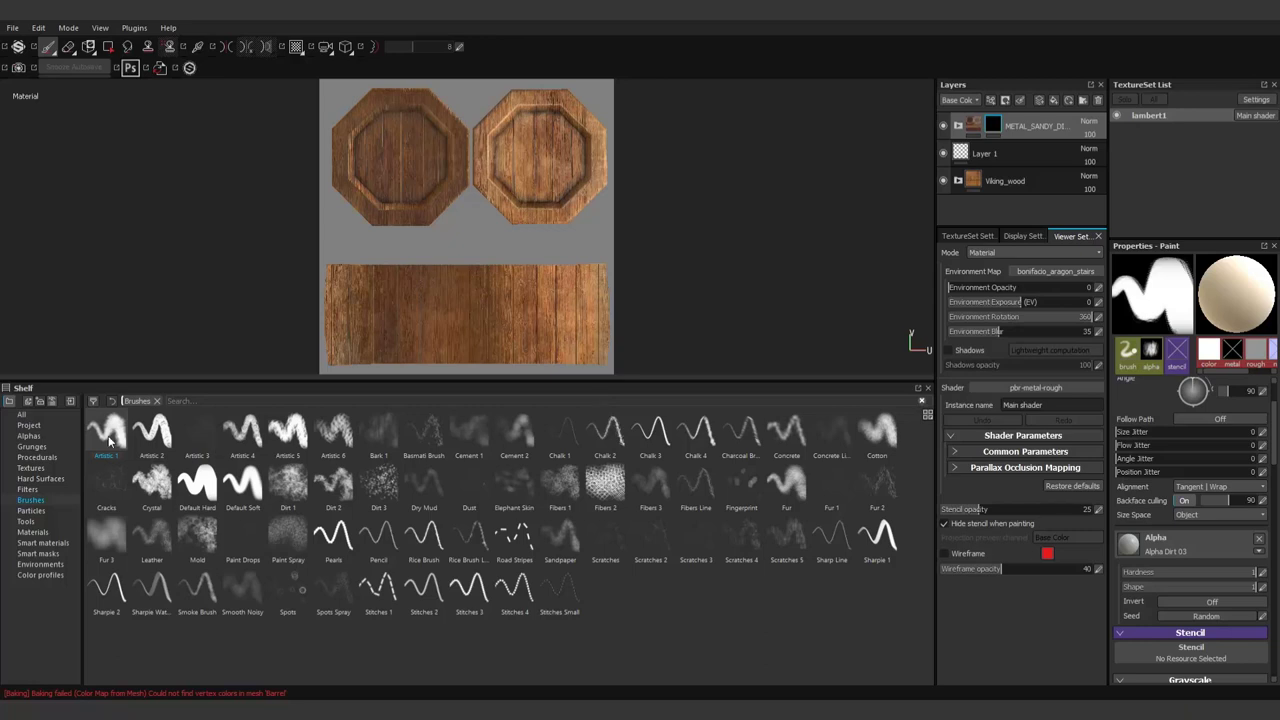
left_click(210, 478)
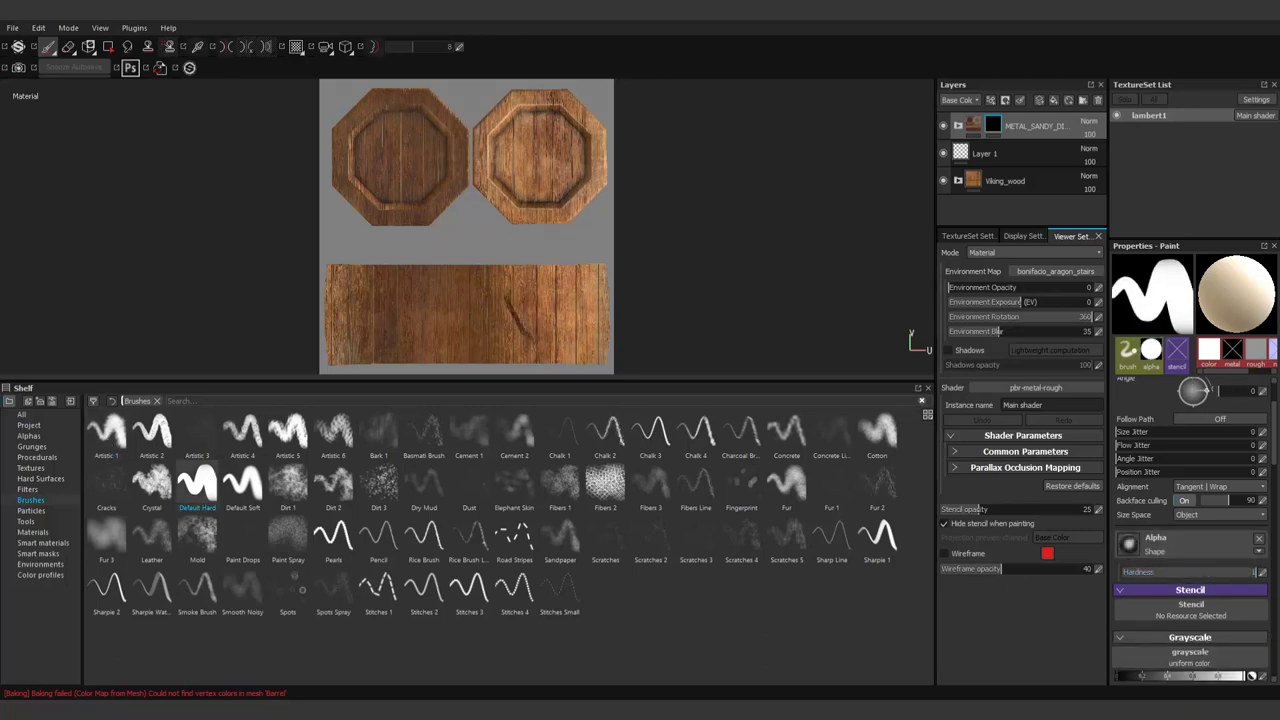
Step: Delete the METAL_SANDY_DIRT smart material group from the layer stack
scroll(1220, 631, "down", 2)
scroll(1220, 631, "down", 1)
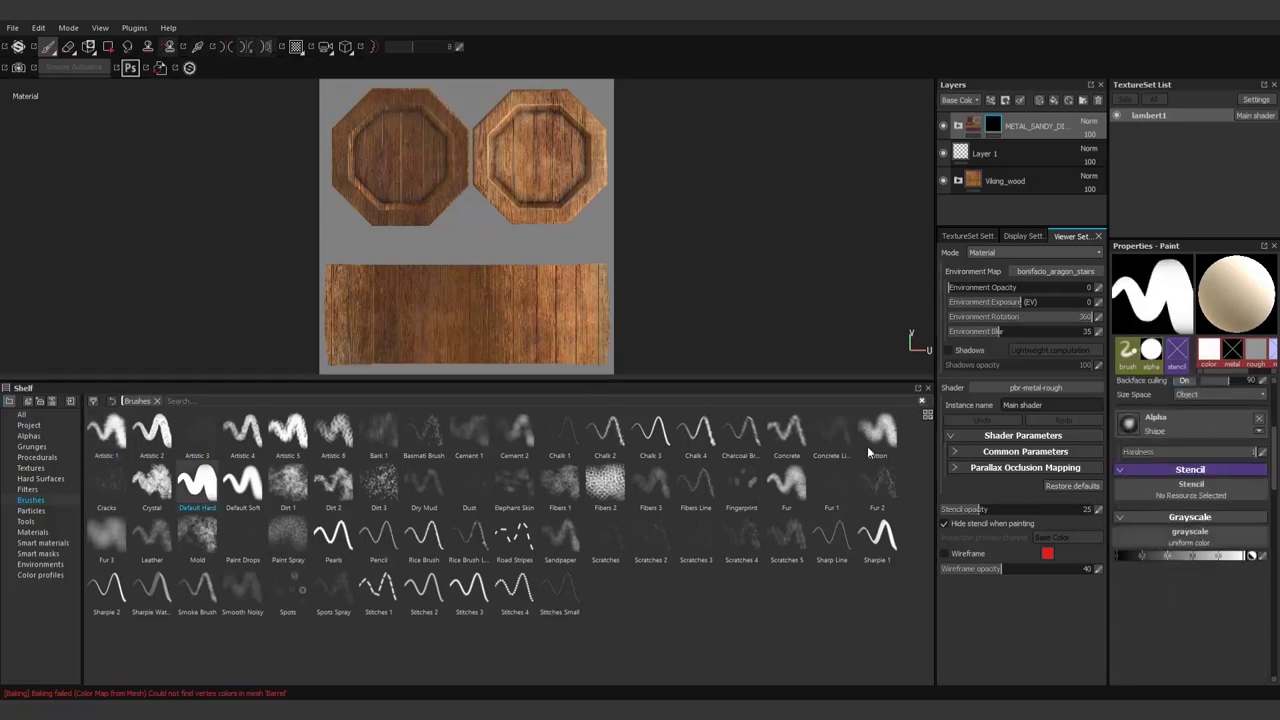
left_click(970, 130)
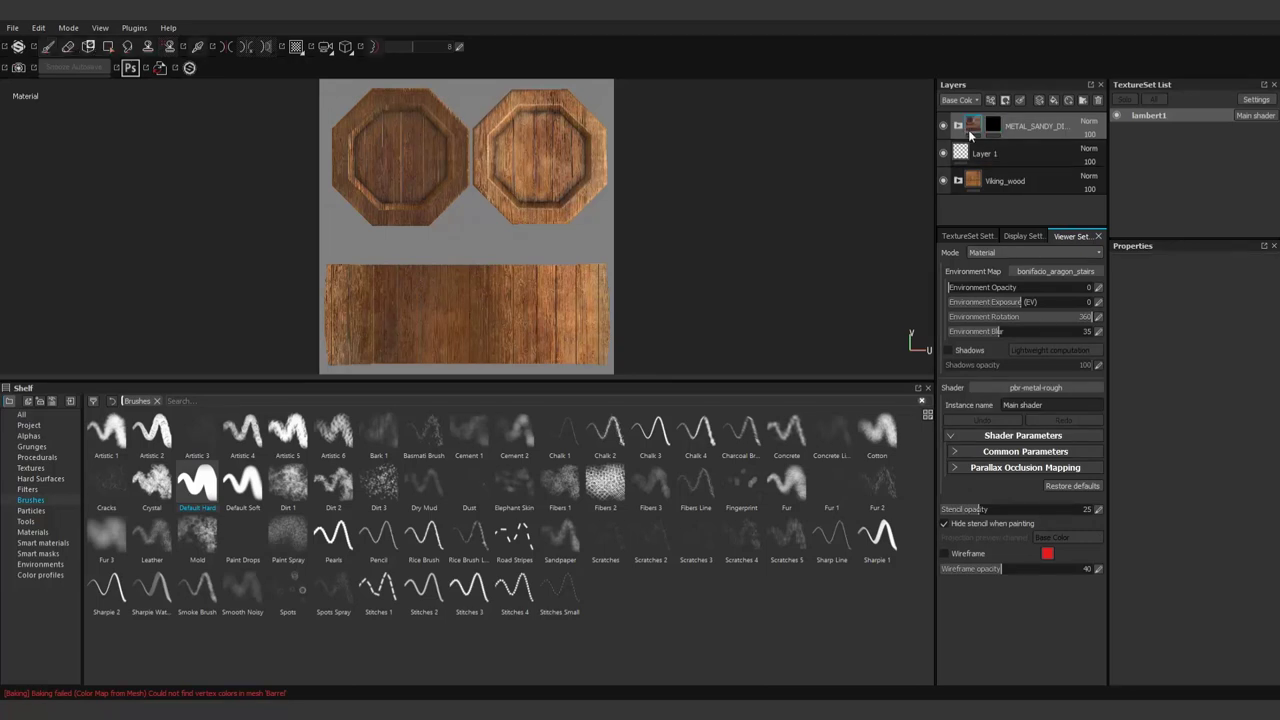
key("1")
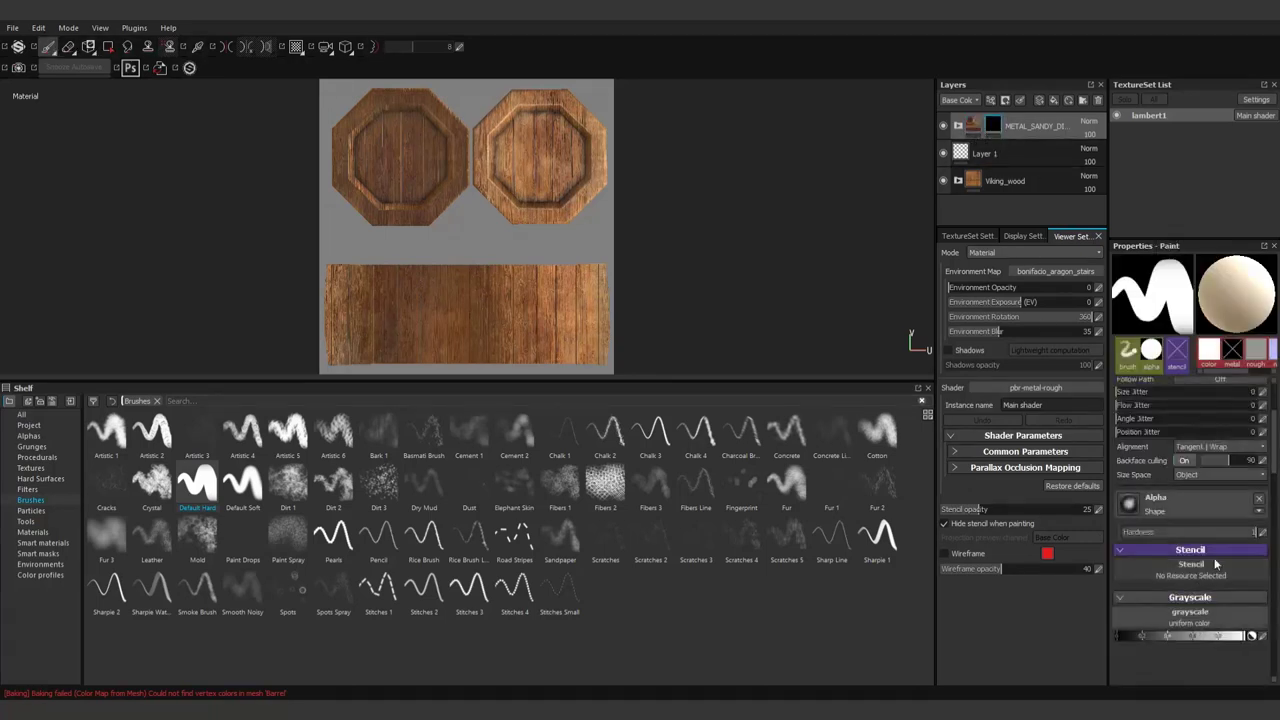
scroll(1180, 520, "up", 3)
left_click(985, 128)
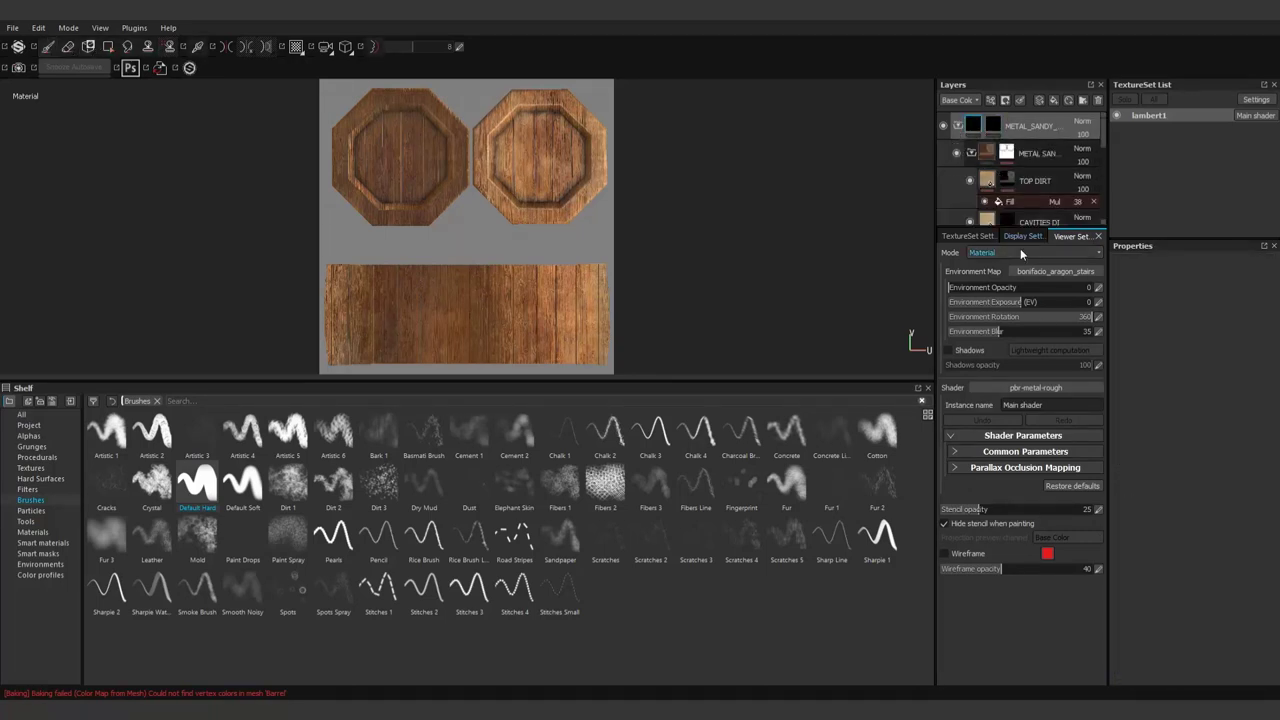
left_click_drag(1030, 230, 1030, 479)
left_click(958, 126)
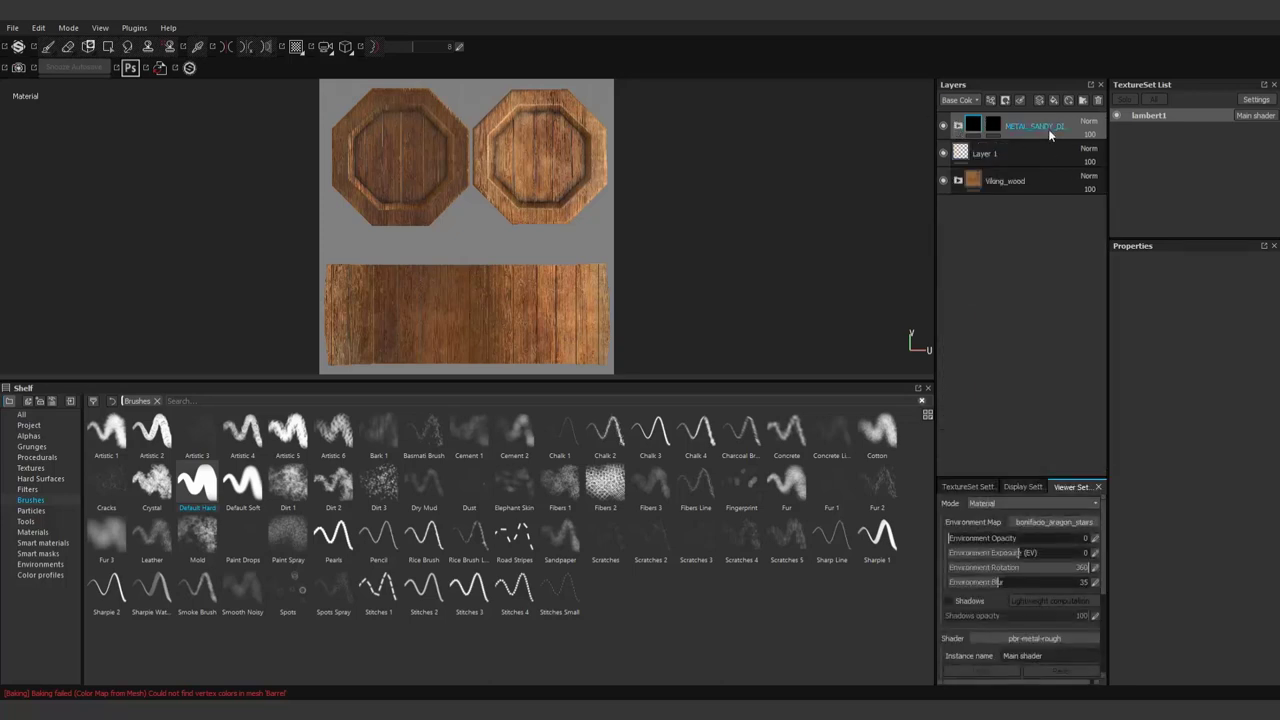
key("Delete")
left_click(34, 532)
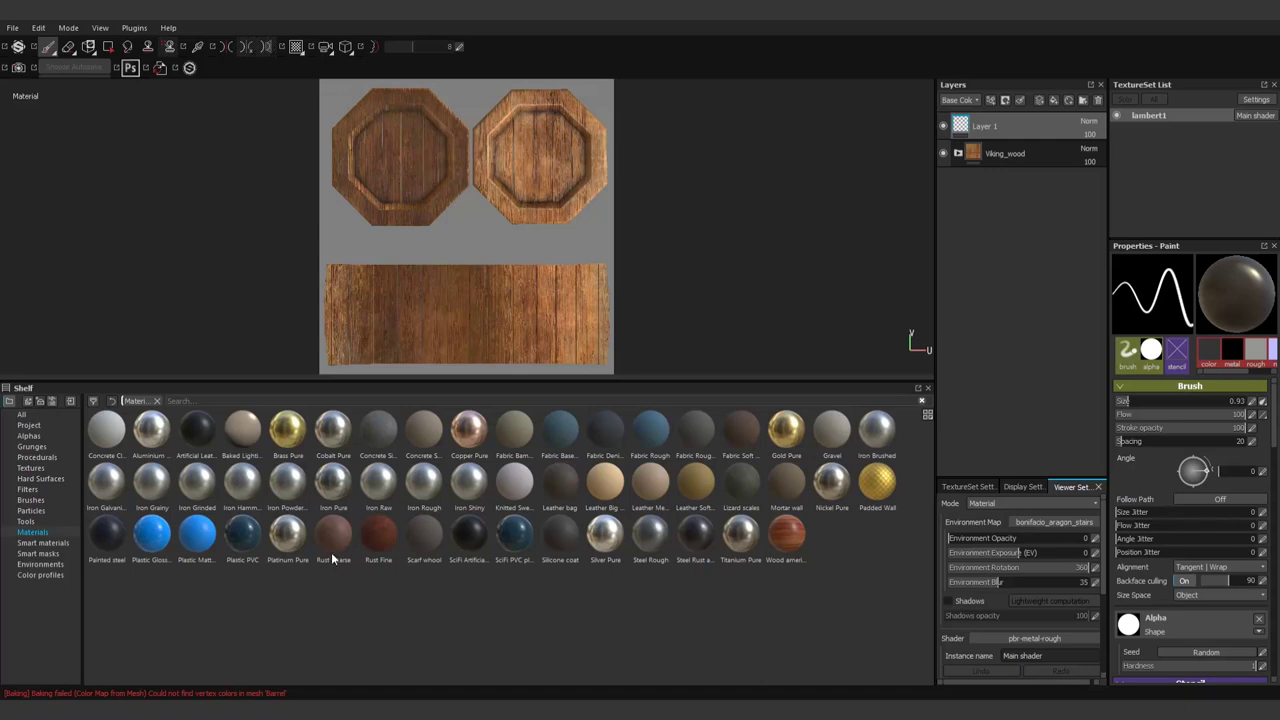
Step: Fill the barrel with Rust Coarse and hide that fill layer behind a black mask
left_click_drag(320, 540, 737, 371)
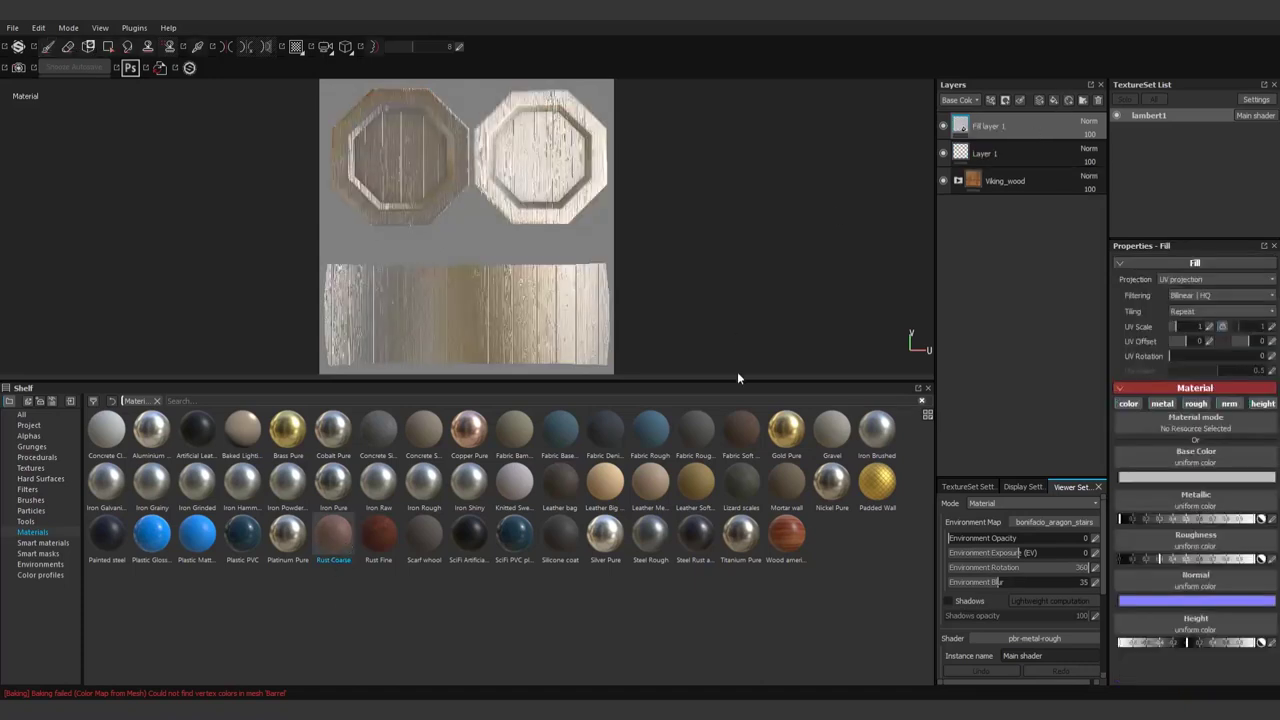
left_click_drag(588, 387, 588, 452)
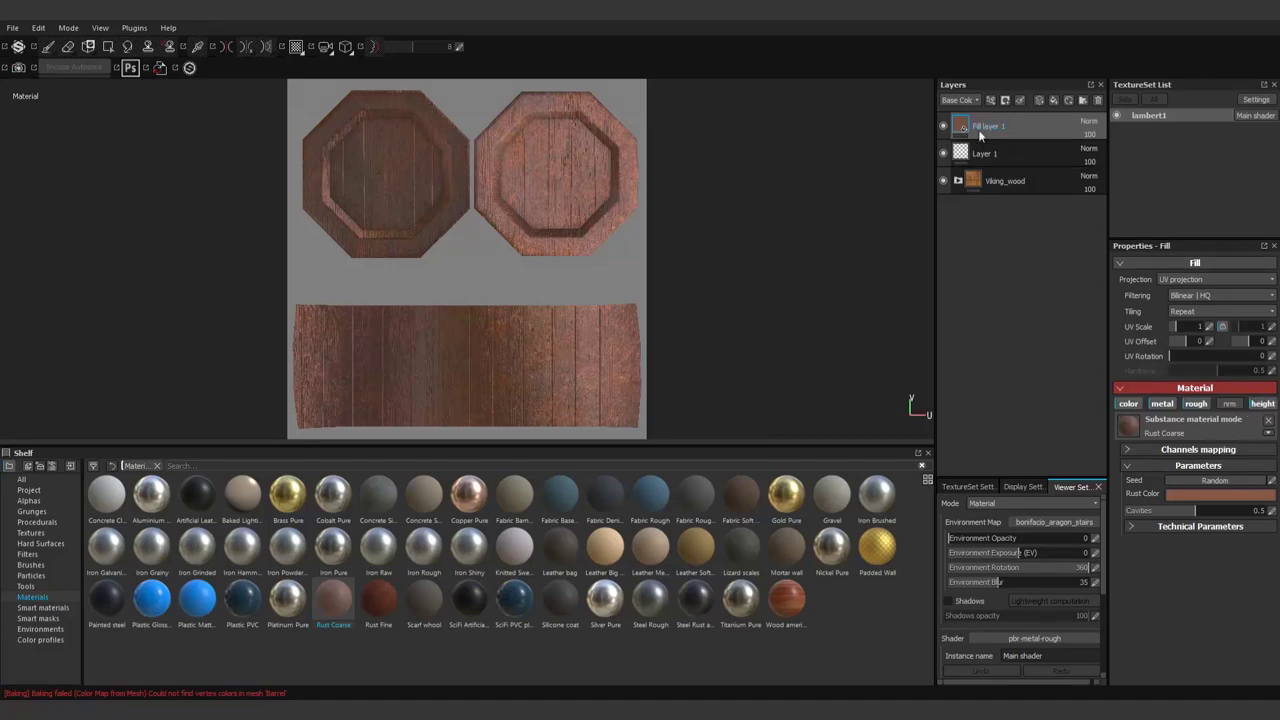
left_click(1126, 466)
left_click(1126, 466)
left_click(1005, 100)
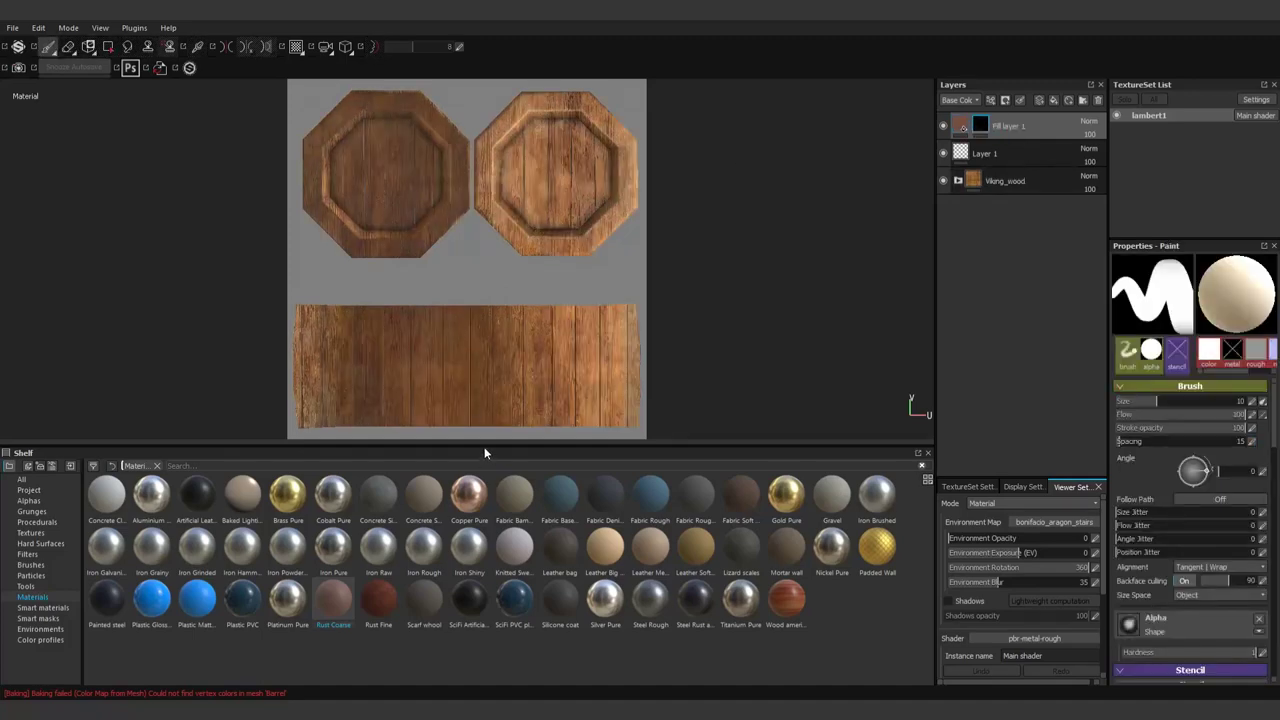
left_click_drag(486, 451, 500, 612)
Step: Paint a straight rust band along the planks' top edge, then enable the fill's nrm channel
scroll(219, 403, "up", 2)
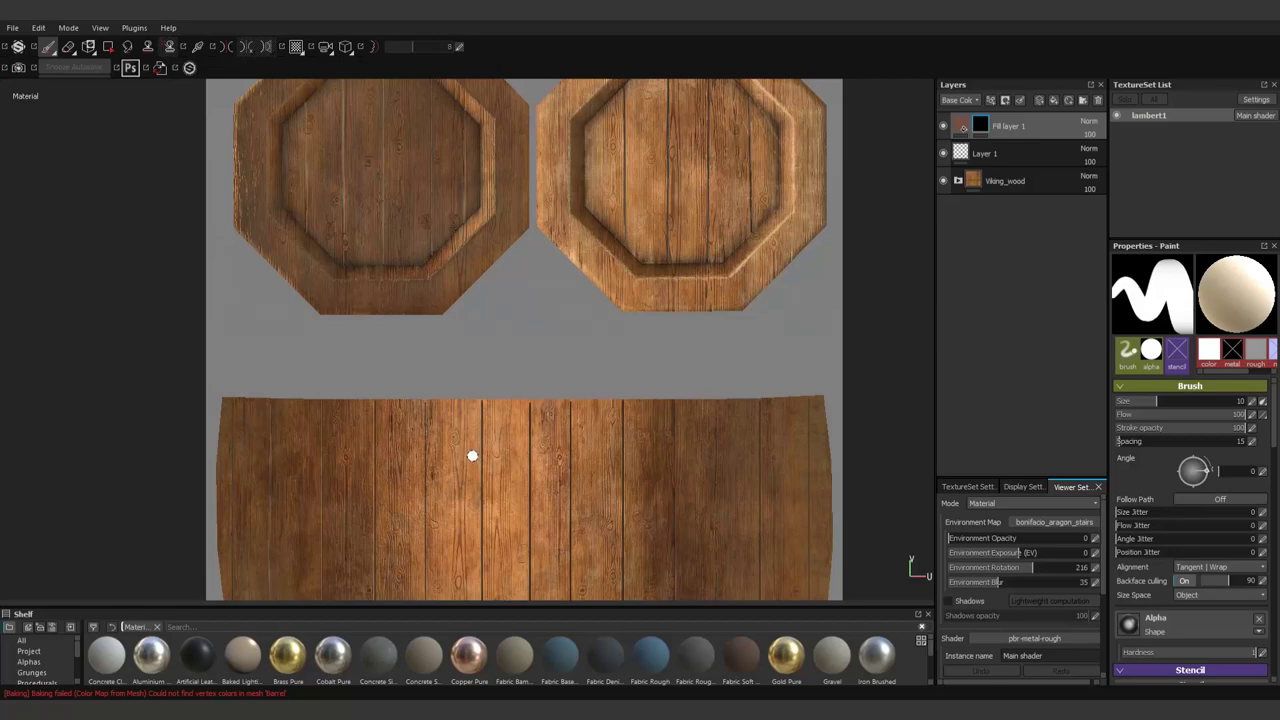
right_click_drag(472, 456, 233, 411, "ctrl")
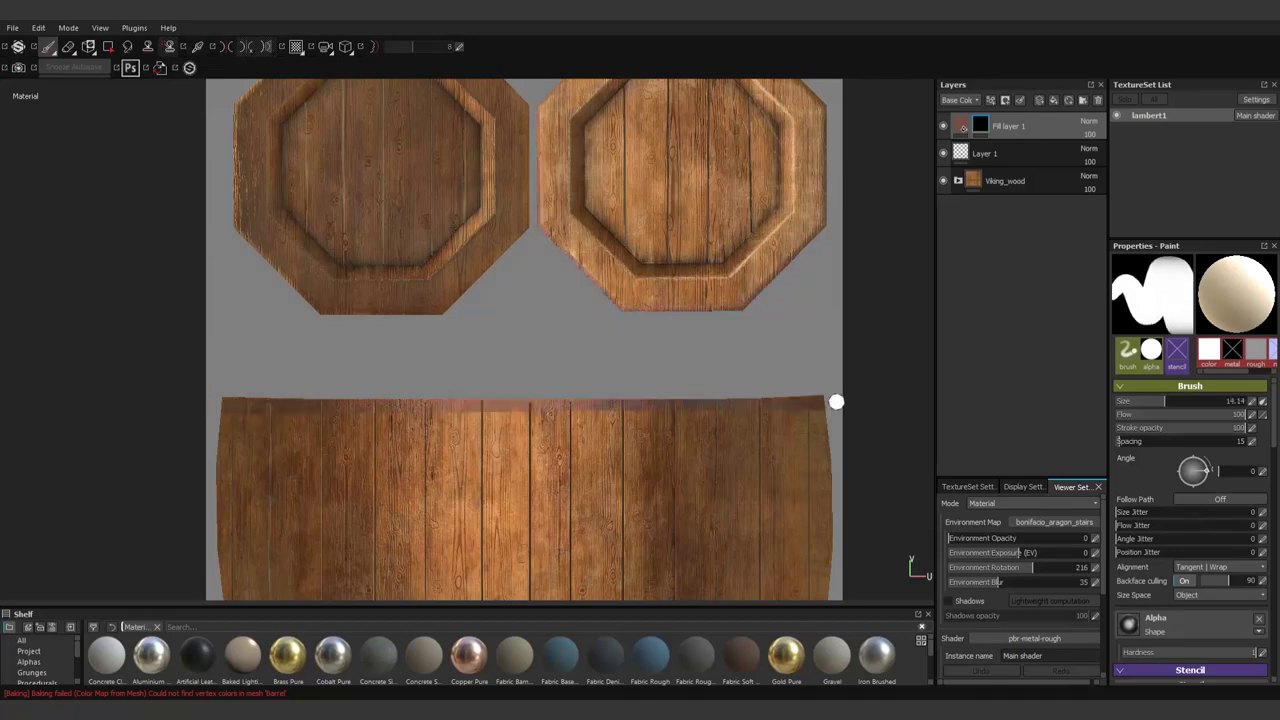
scroll(831, 417, "up", 1)
scroll(850, 395, "up", 1)
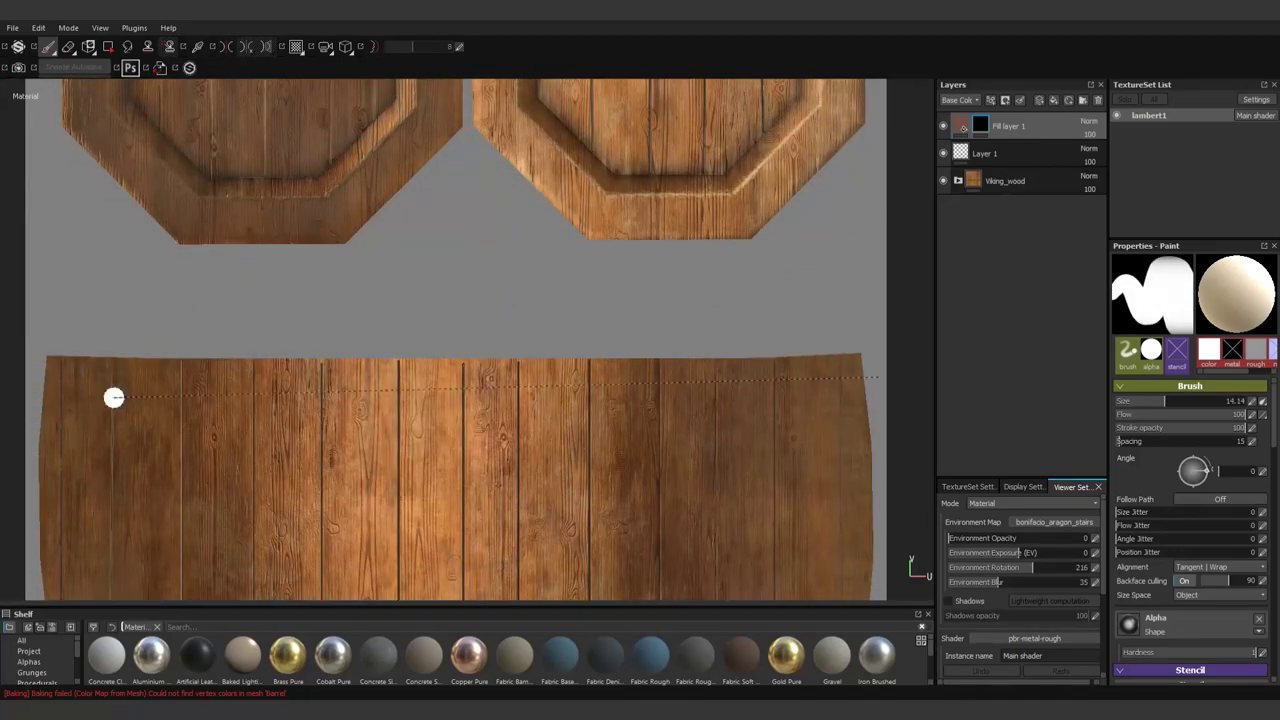
left_click(34, 366, "shift")
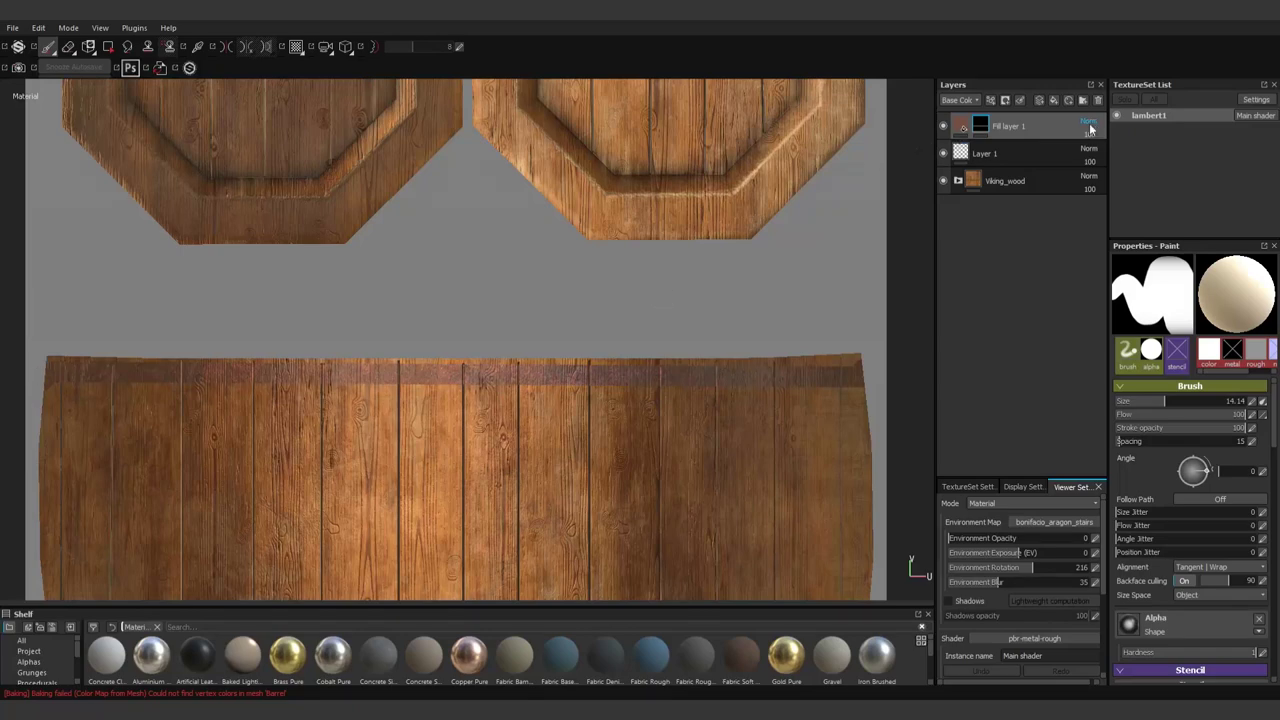
left_click(965, 127)
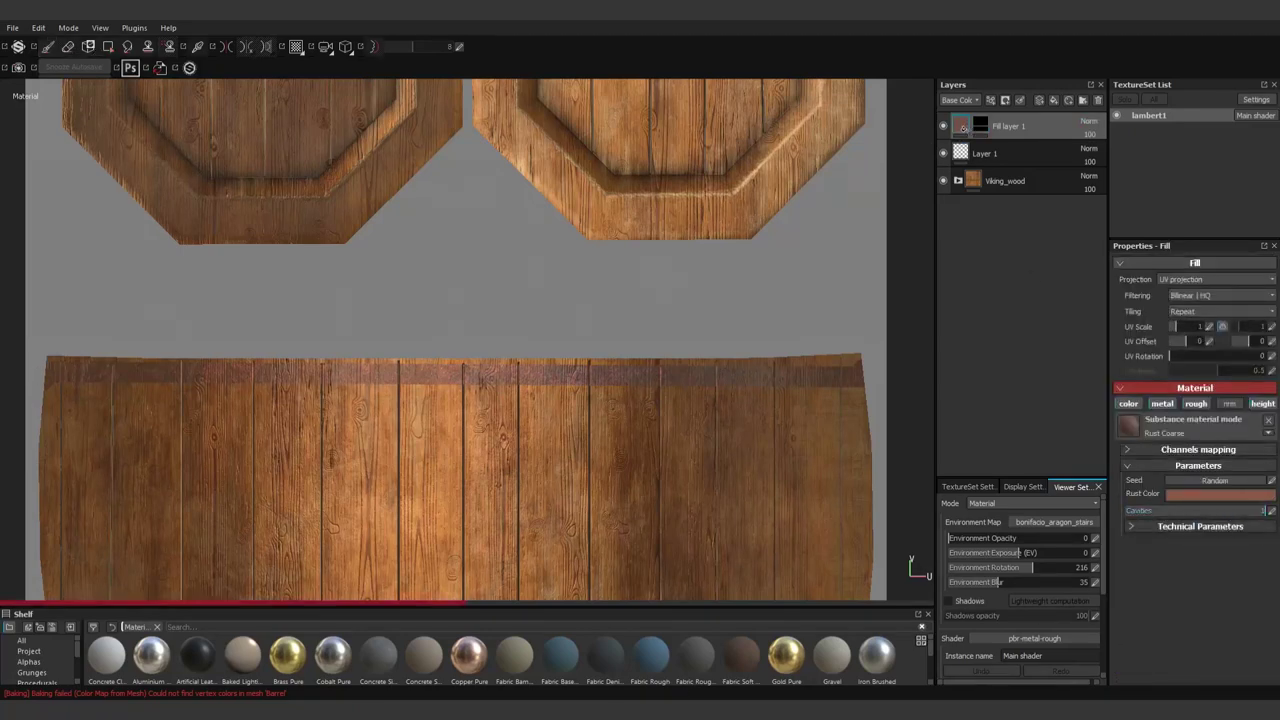
left_click(1141, 447)
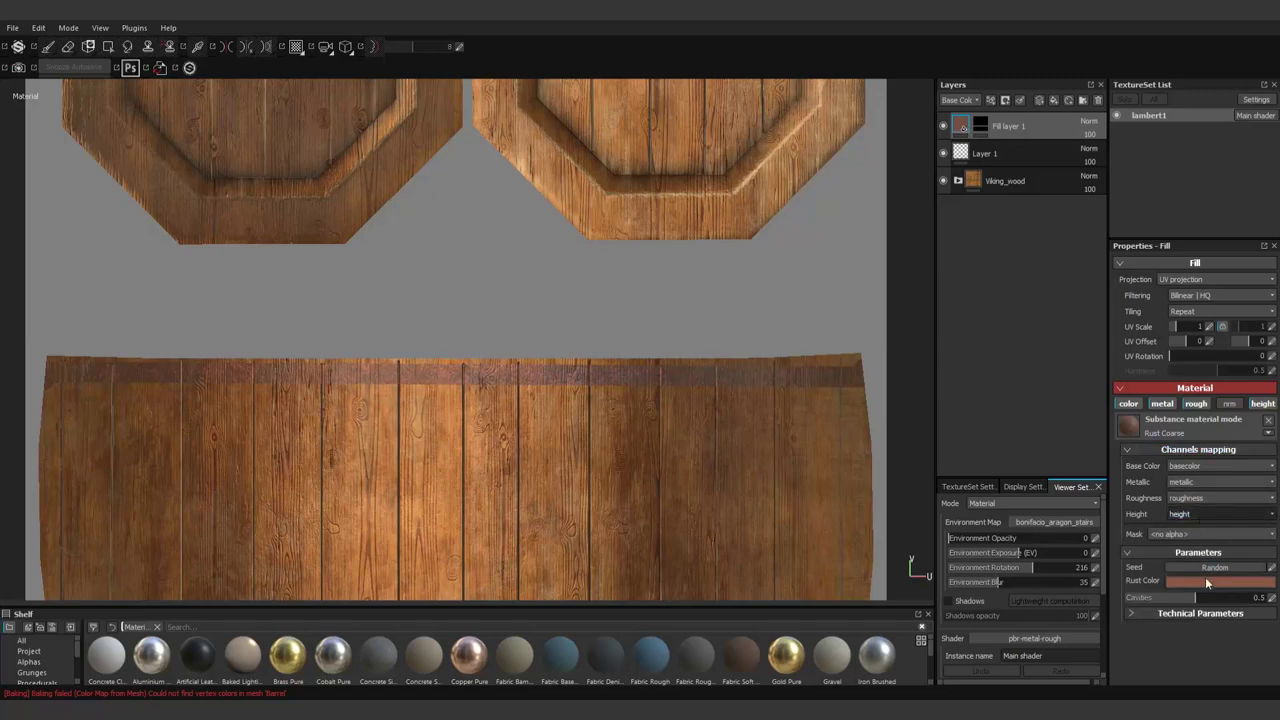
left_click(1231, 405)
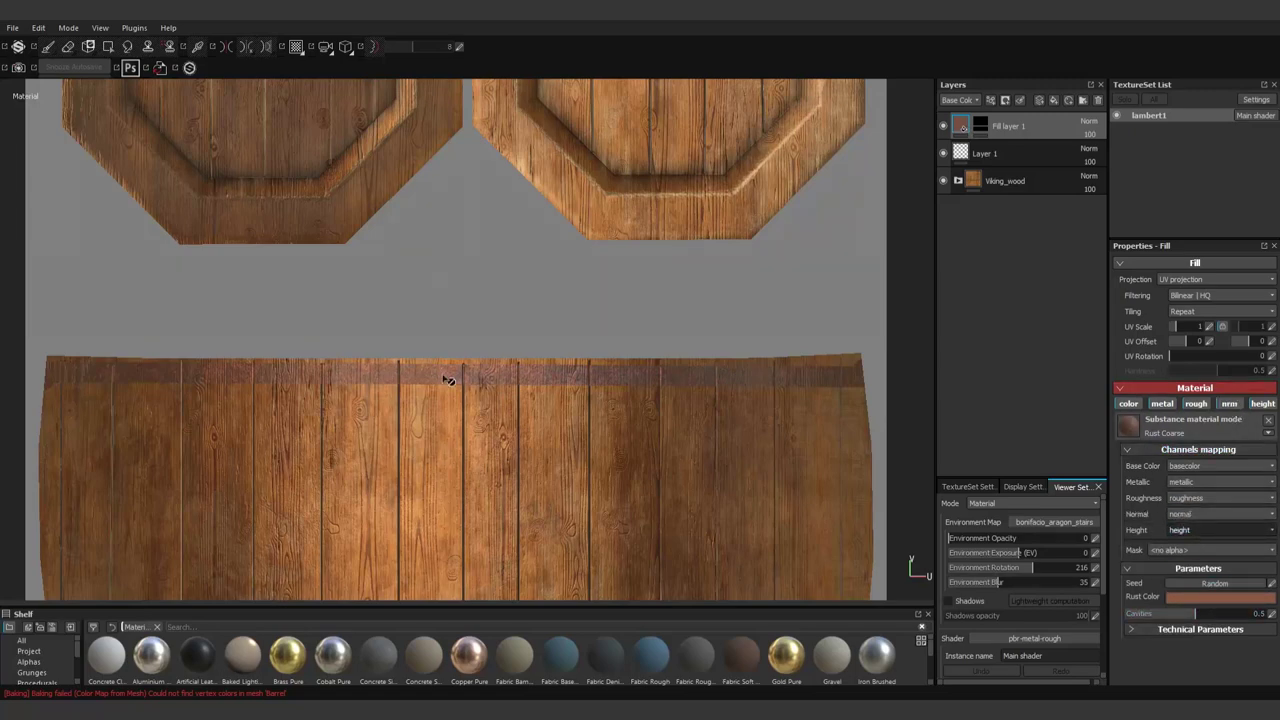
Step: Replace the rust fill with a Painted steel fill layer under a black mask, selecting its mask
left_click(1066, 101)
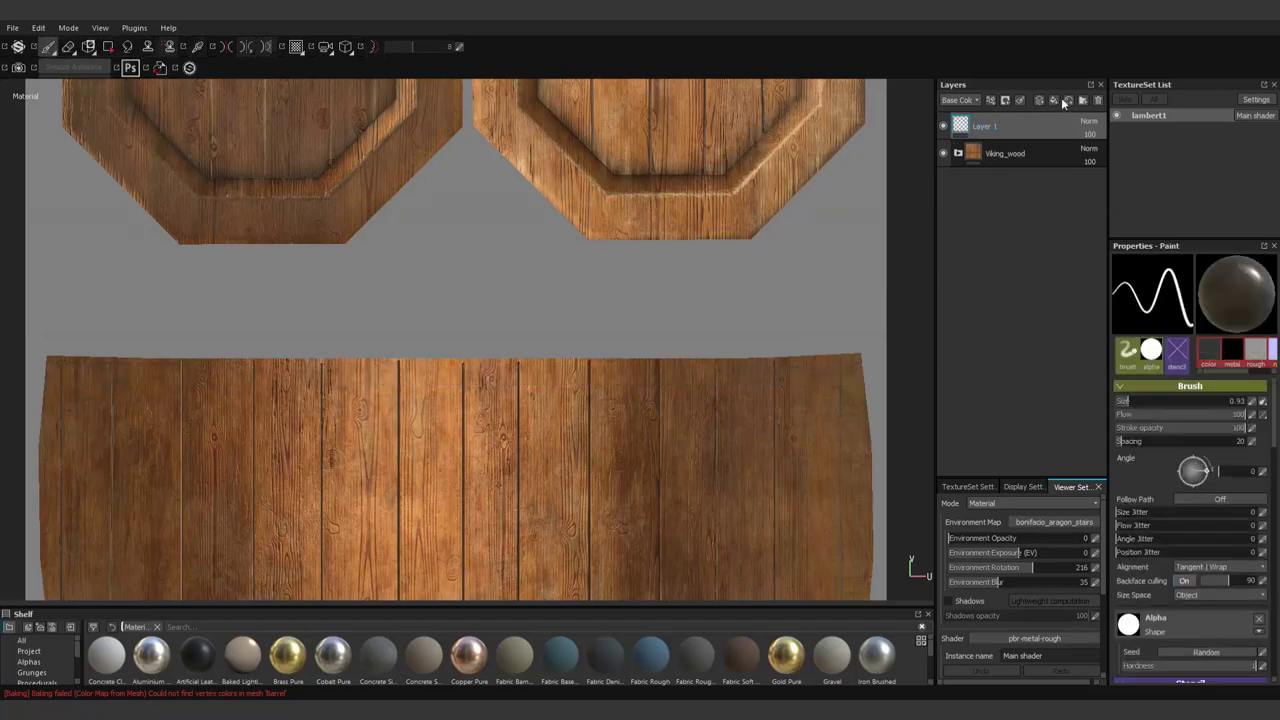
left_click(1066, 102)
left_click_drag(663, 606, 677, 374)
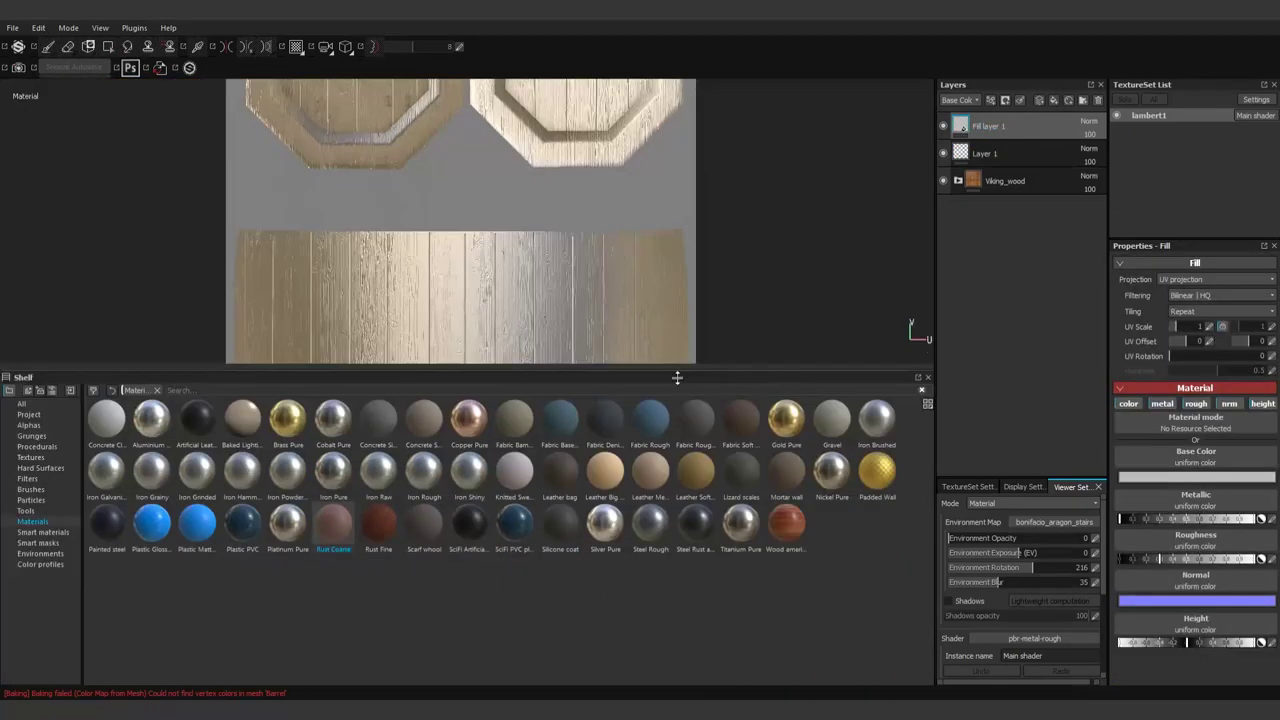
left_click(114, 522)
key("ctrl+z")
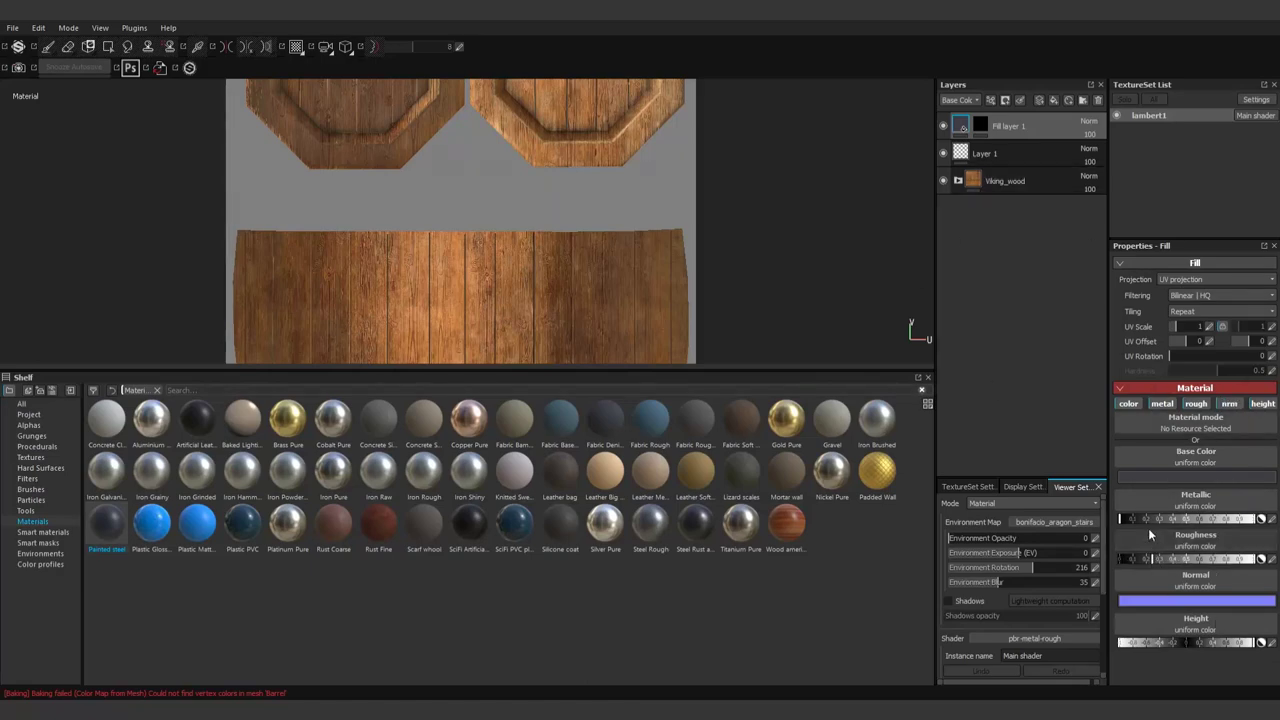
left_click(978, 126)
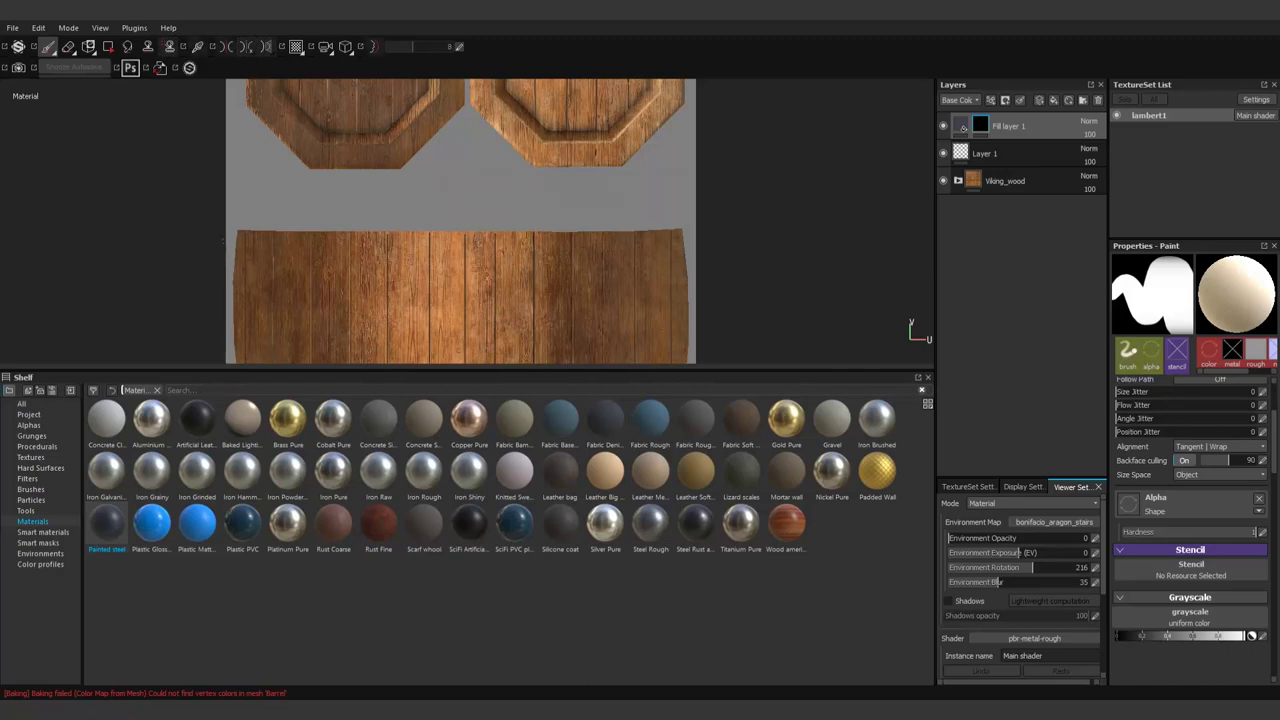
Step: Paint the first straight dark bands along the top and bottom edges of the planks
left_click(722, 240, "shift")
left_click_drag(669, 370, 669, 606)
scroll(598, 425, "up", 3)
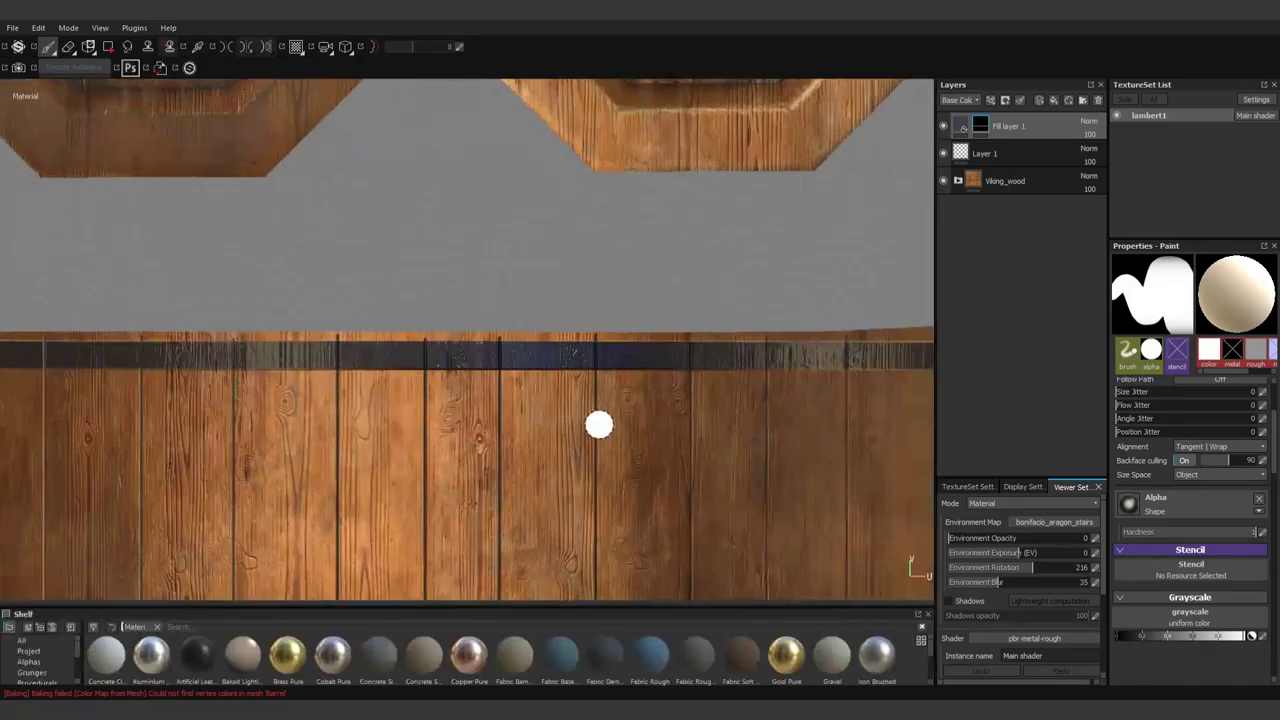
scroll(598, 425, "down", 3)
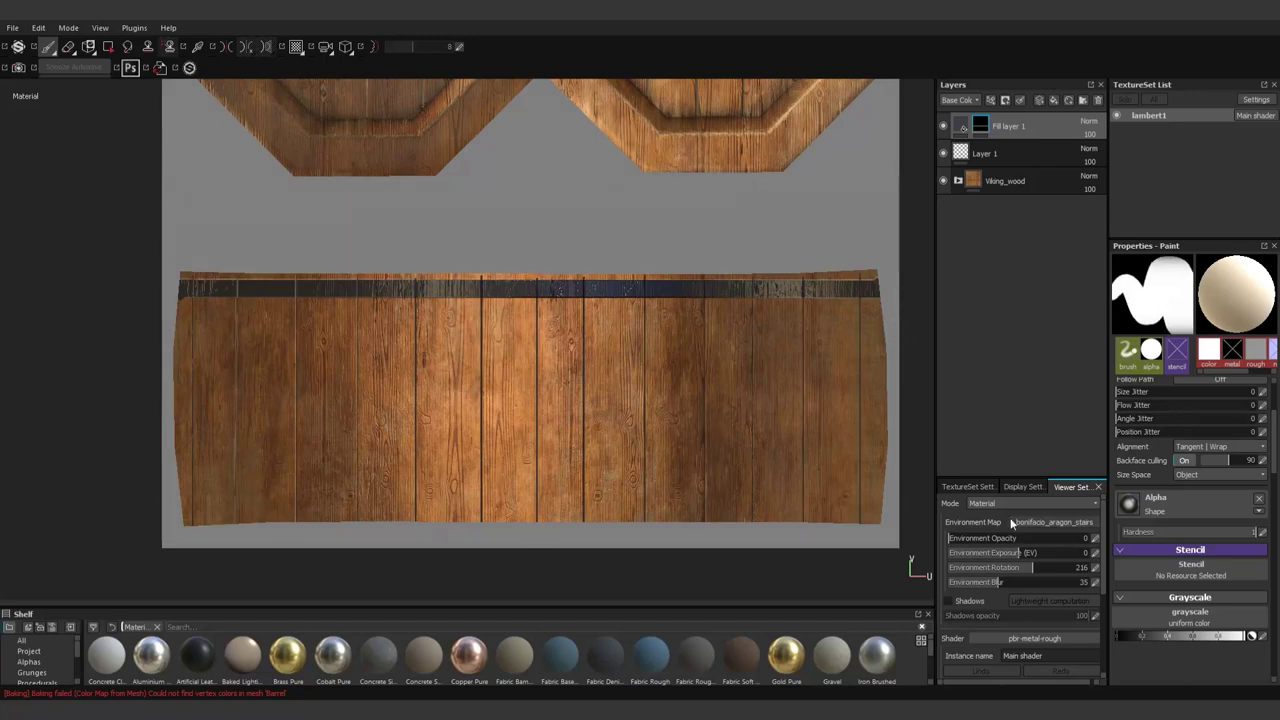
left_click(886, 506)
left_click(175, 510, "shift")
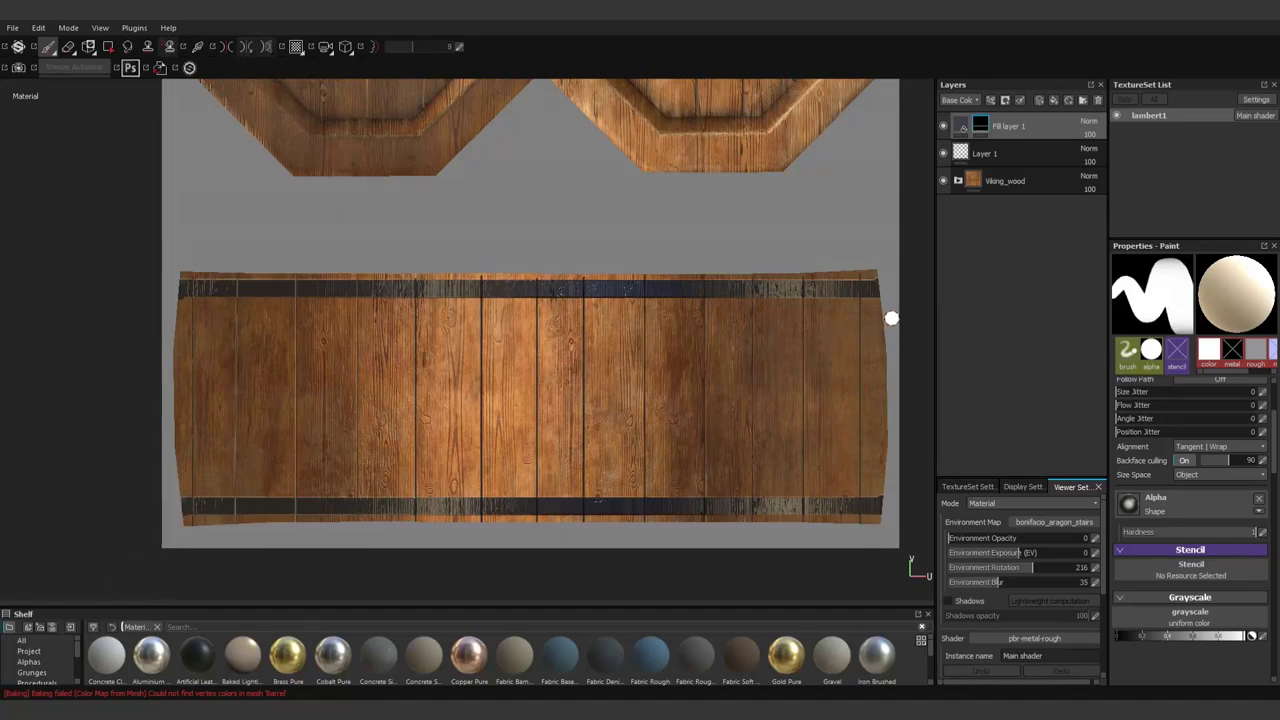
Step: Paint second bands below the top and above the bottom, plus another band across the barrel
left_click(891, 318)
left_click(172, 318, "shift")
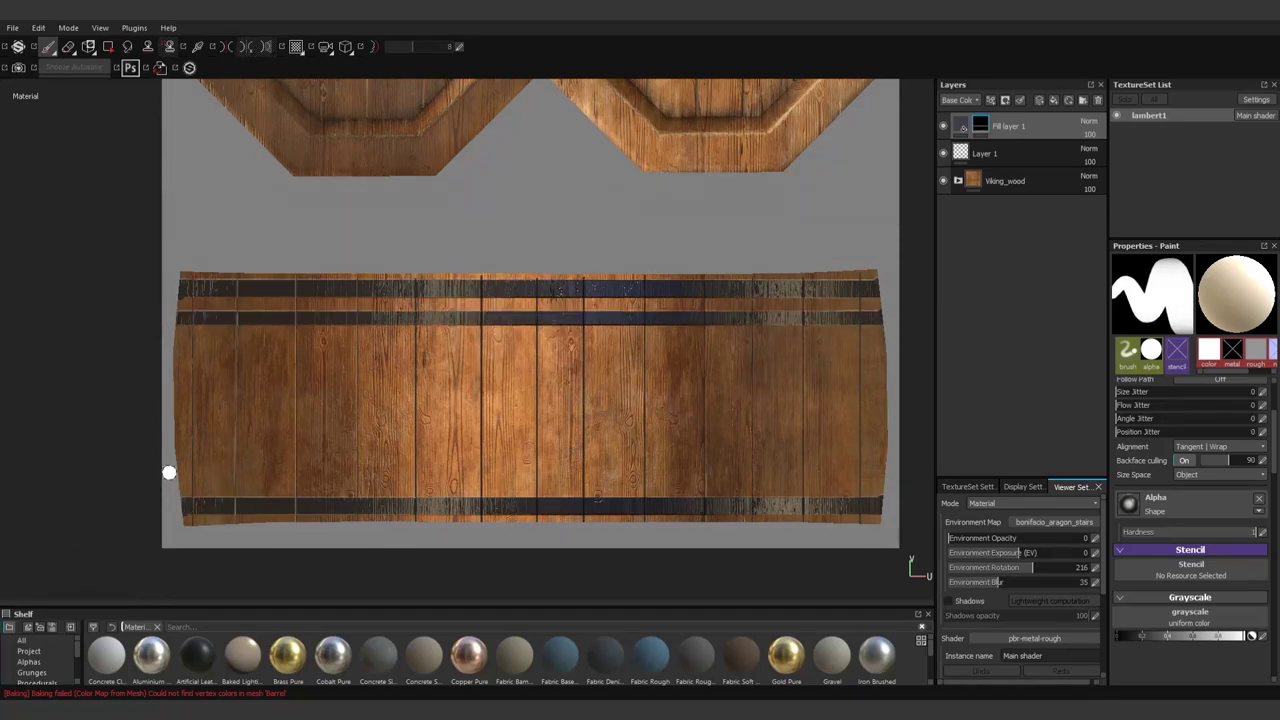
left_click(169, 473)
left_click(887, 469, "shift")
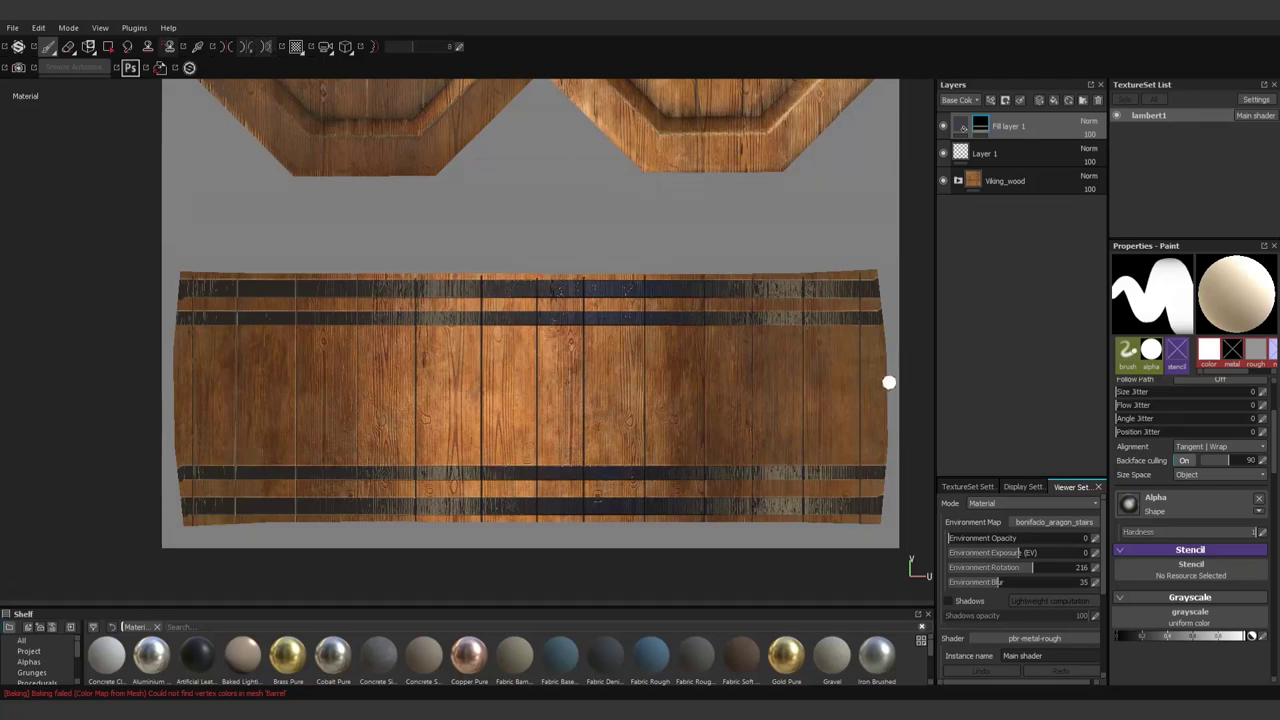
left_click(890, 365)
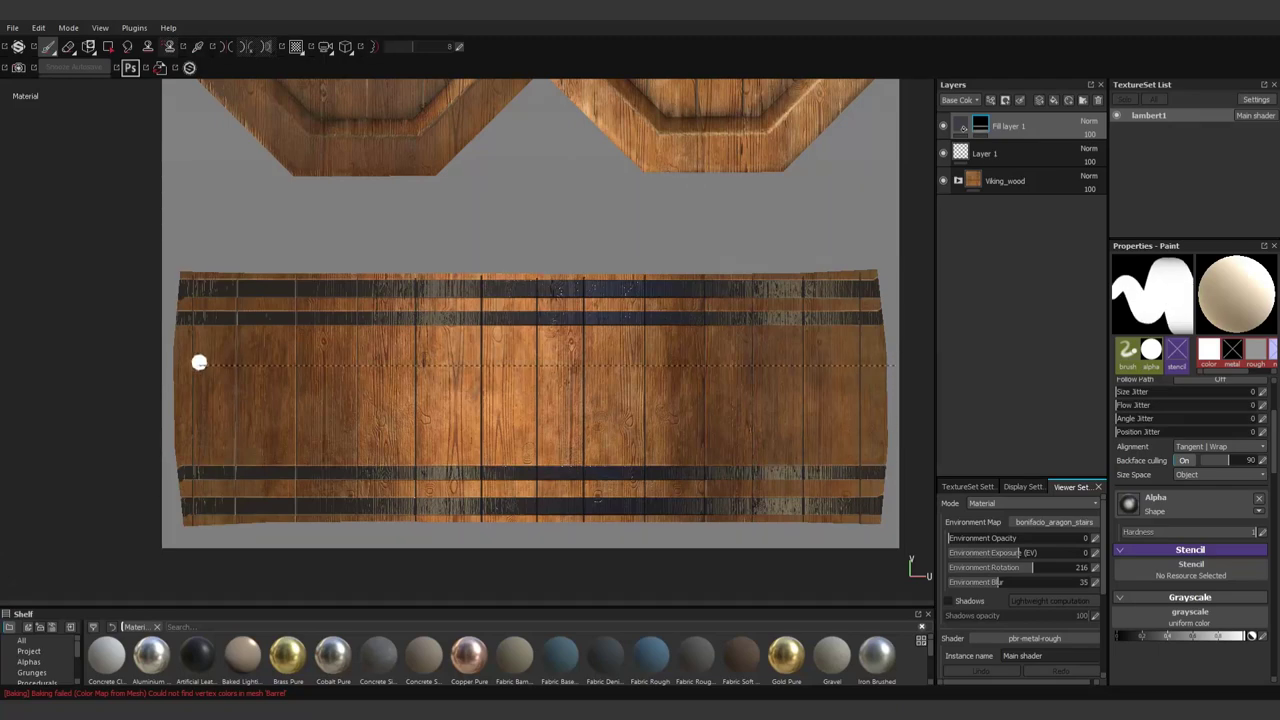
left_click(178, 364, "shift")
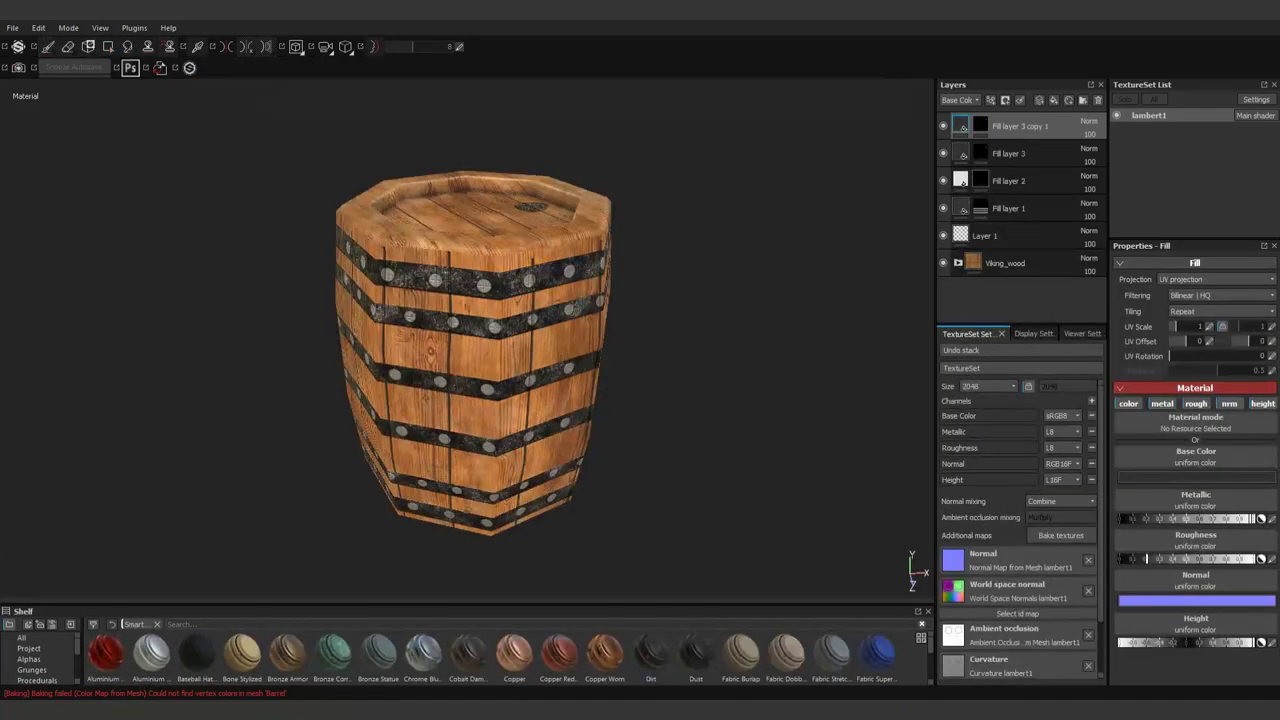
Step: Orbit the barrel, then switch to the Iray path-traced render view
mouse_move(508, 428)
left_mouse_down("alt")
mouse_move(634, 509)
mouse_move(649, 337)
mouse_move(690, 415)
mouse_move(639, 413)
mouse_move(652, 386)
left_mouse_up("alt")
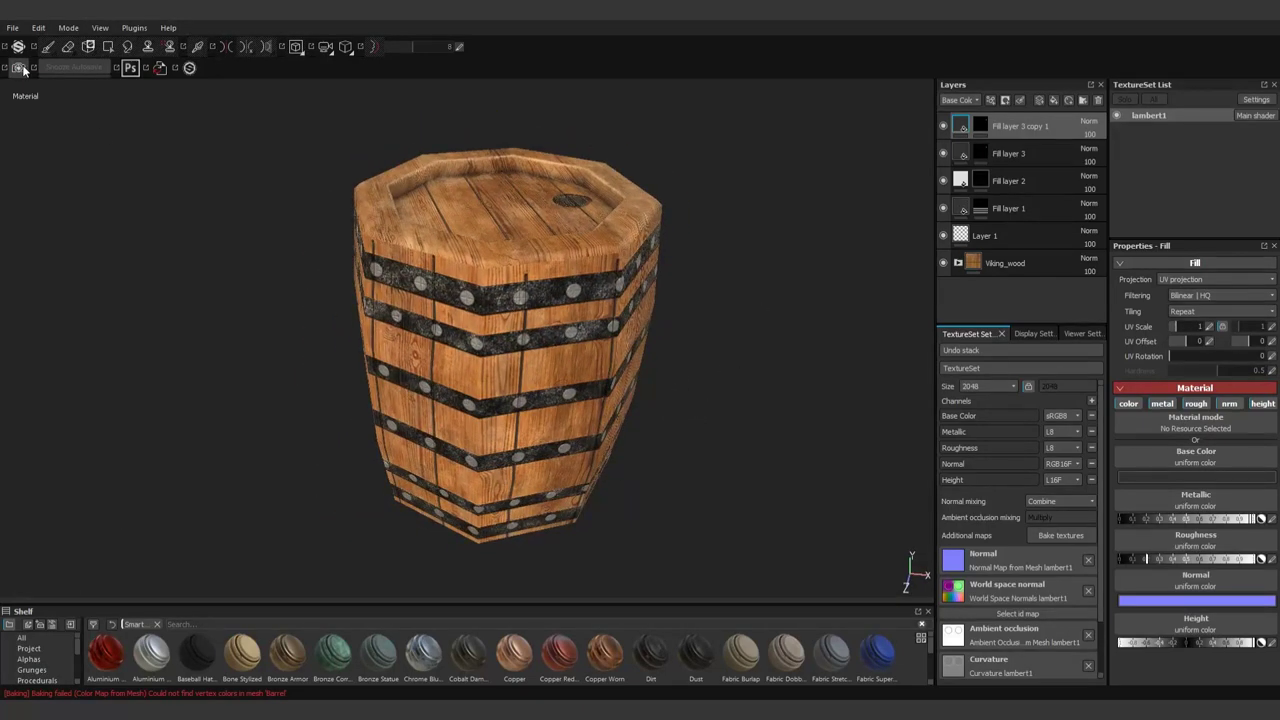
key("F10")
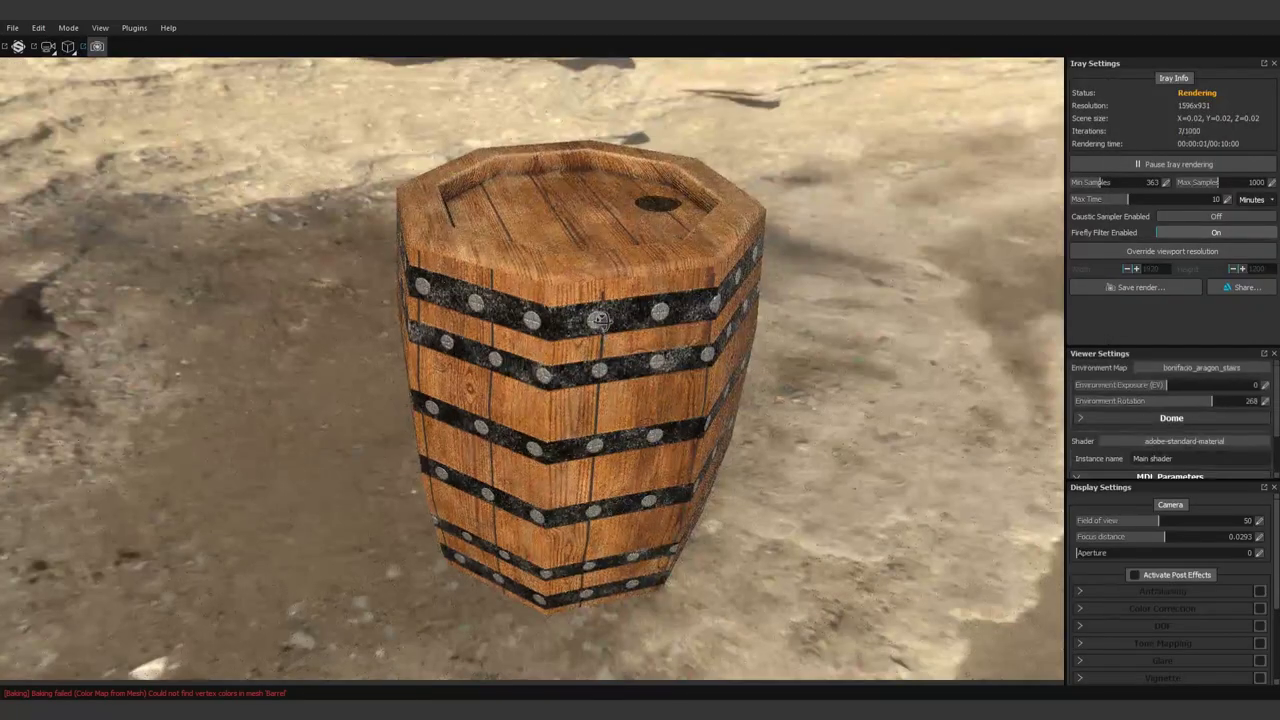
Step: Rotate the Iray environment to 99 so sunlit sea cliffs sit behind the barrel
mouse_move(104, 259)
left_mouse_down("alt")
mouse_move(745, 388)
mouse_move(851, 456)
mouse_move(805, 452)
mouse_move(929, 480)
mouse_move(850, 455)
mouse_move(876, 503)
mouse_move(718, 465)
mouse_move(748, 396)
mouse_move(666, 408)
mouse_move(672, 386)
mouse_move(901, 455)
mouse_move(480, 410)
left_mouse_up("alt")
scroll(805, 452, "down", 3)
mouse_move(480, 410)
right_mouse_down("shift")
mouse_move(443, 410)
mouse_move(620, 425)
mouse_move(569, 436)
right_mouse_up("shift")
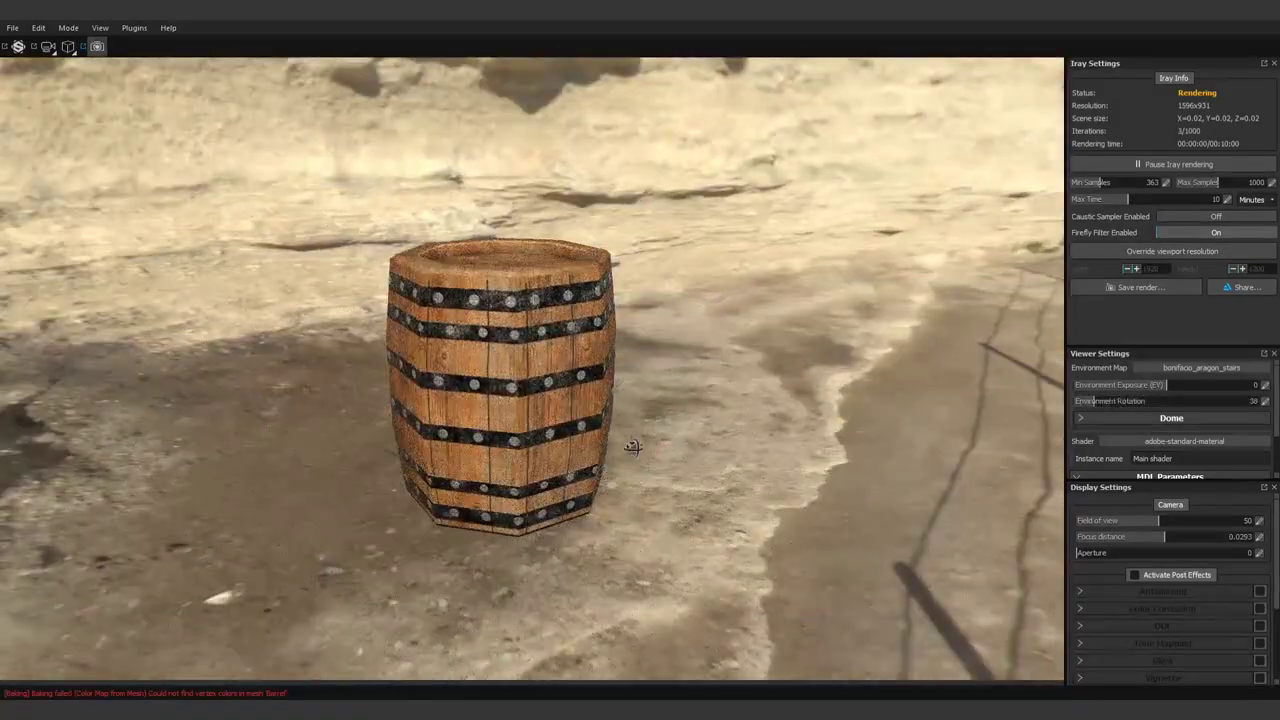
Step: Orbit the Iray camera above the barrel to show its octagonal lid and studded bands
left_click_drag(569, 436, 755, 460, "alt")
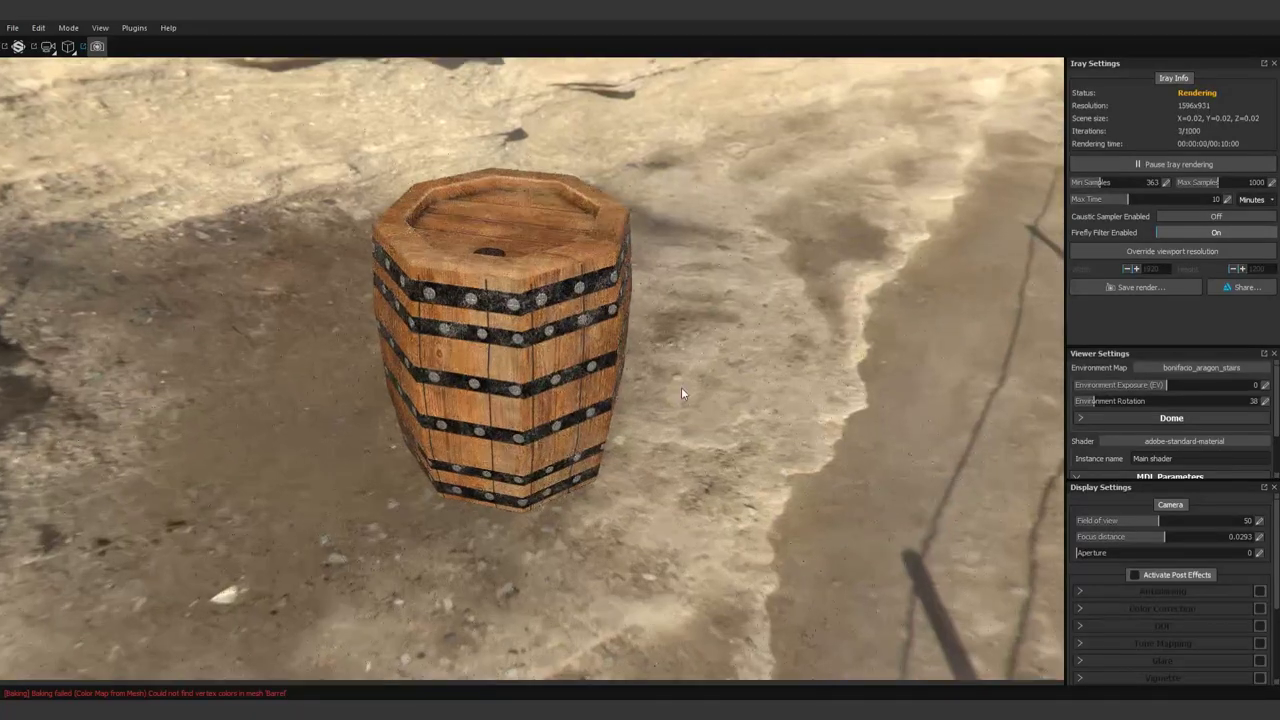
mouse_move(689, 394)
left_mouse_down("alt")
mouse_move(596, 418)
mouse_move(612, 438)
mouse_move(655, 436)
left_mouse_up("alt")
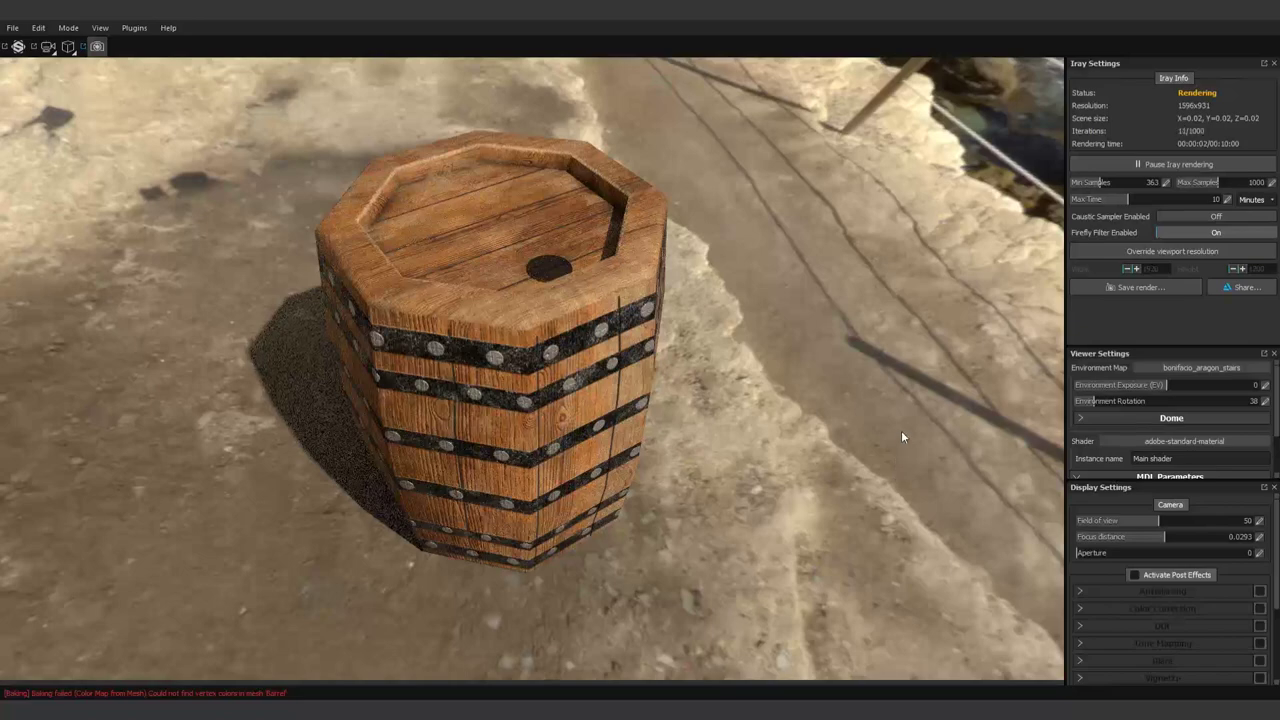
left_click_drag(901, 430, 792, 458, "alt")
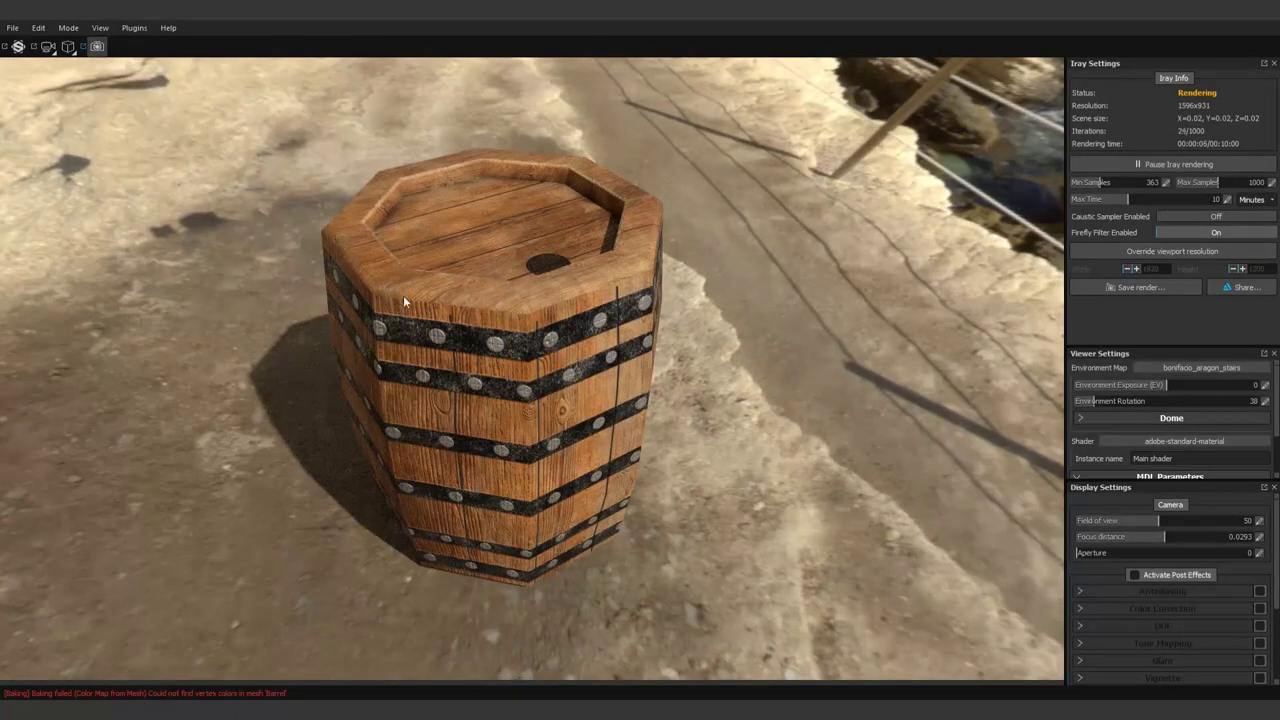
left_click_drag(578, 296, 599, 291, "alt")
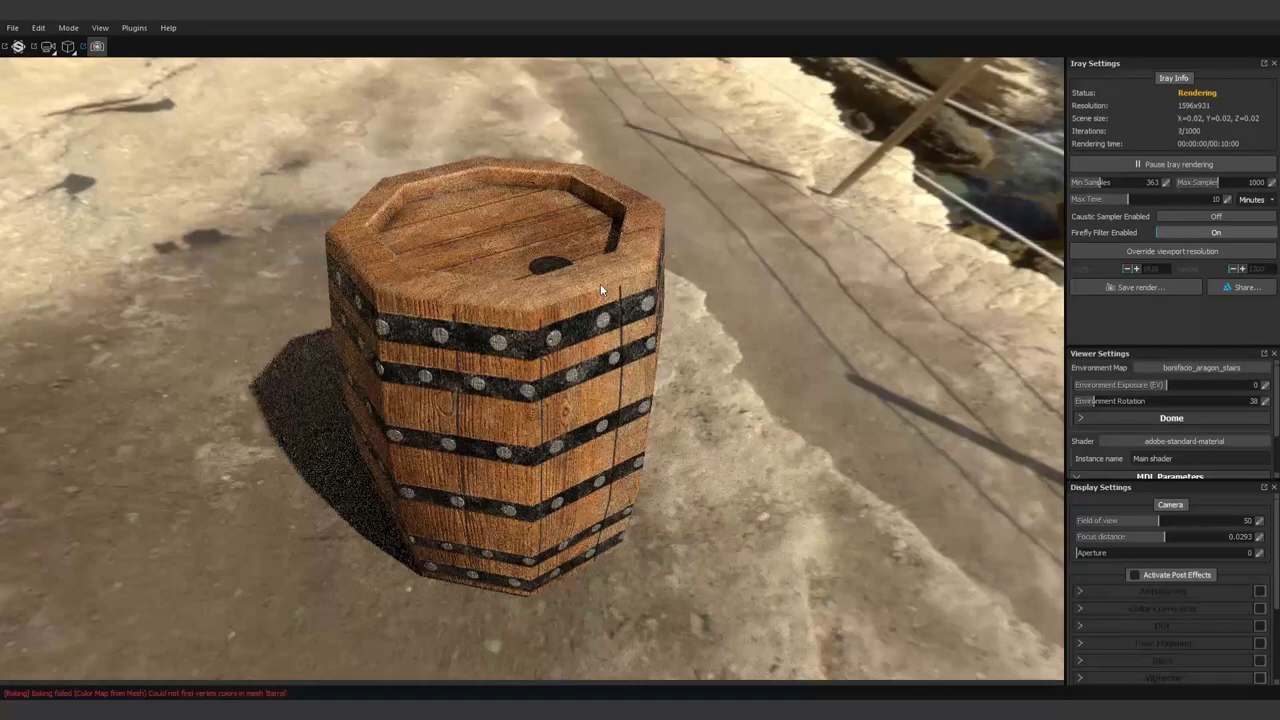